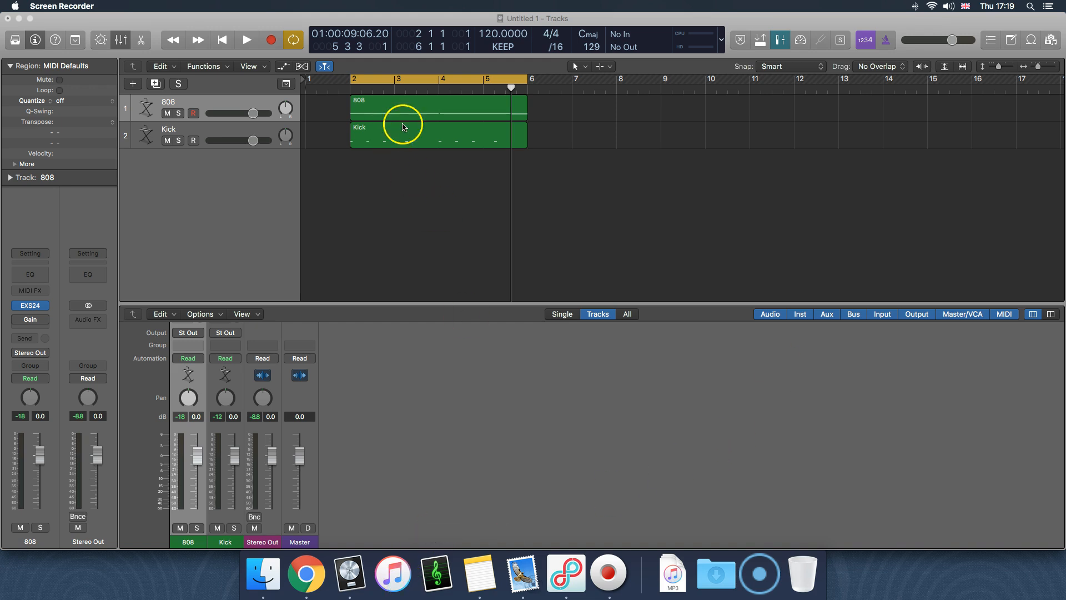
# Launch KeyFinder
pyautogui.click(439, 580)
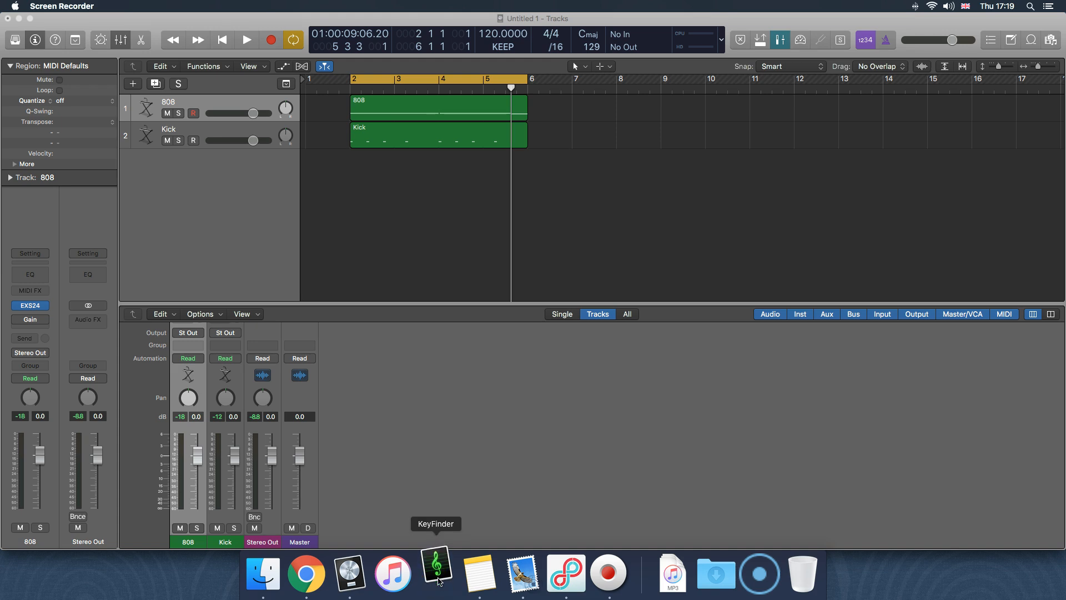
pyautogui.click(521, 462)
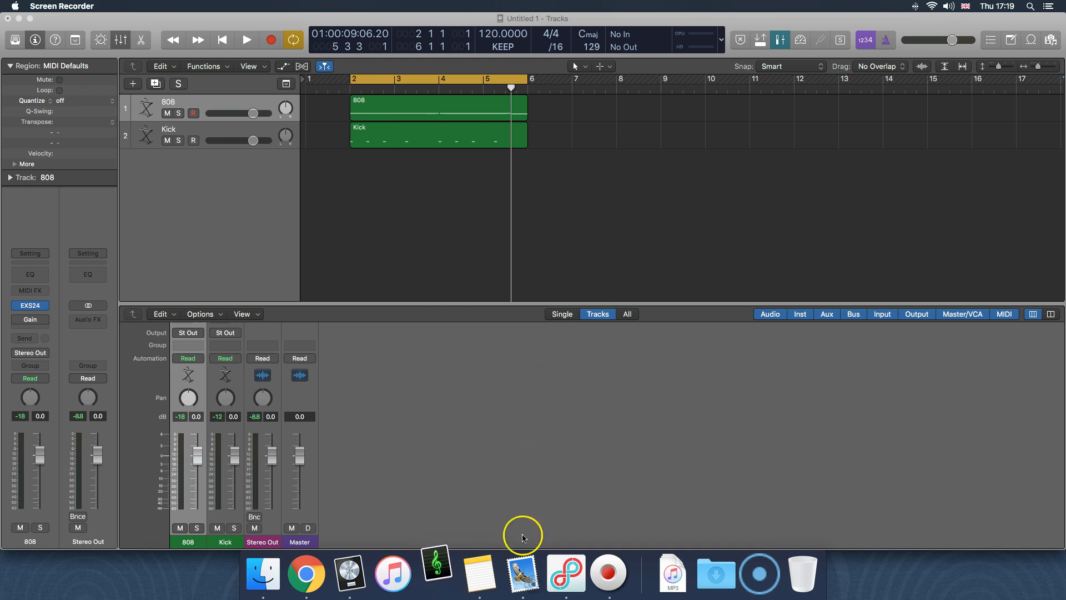
# Switch to Chrome, leave only a new blank page open and search Google for keyfinder
pyautogui.click(306, 573)
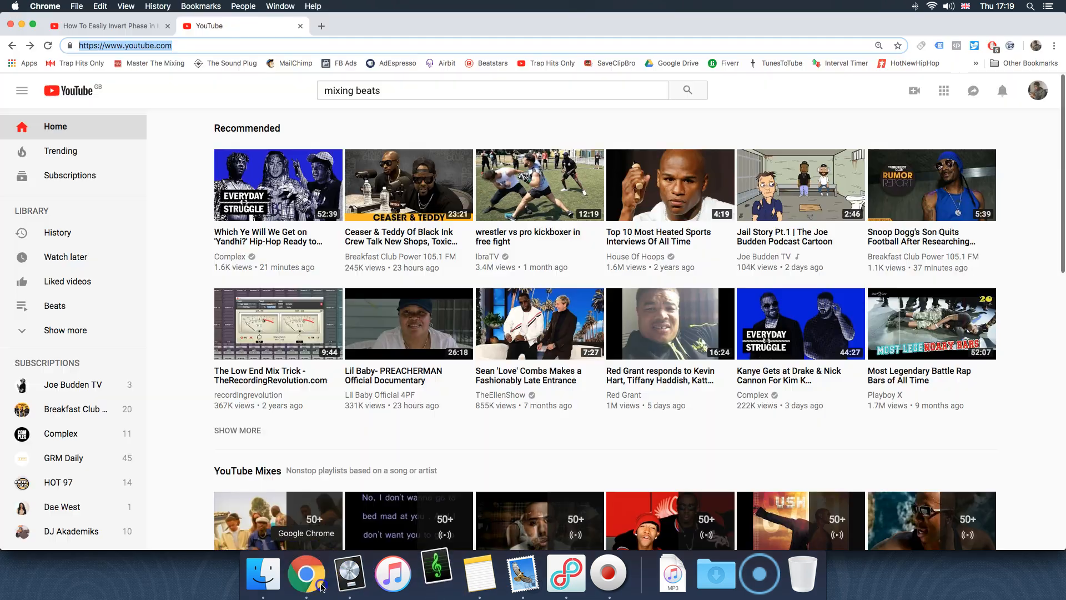
pyautogui.click(321, 25)
pyautogui.click(168, 26)
pyautogui.click(168, 26)
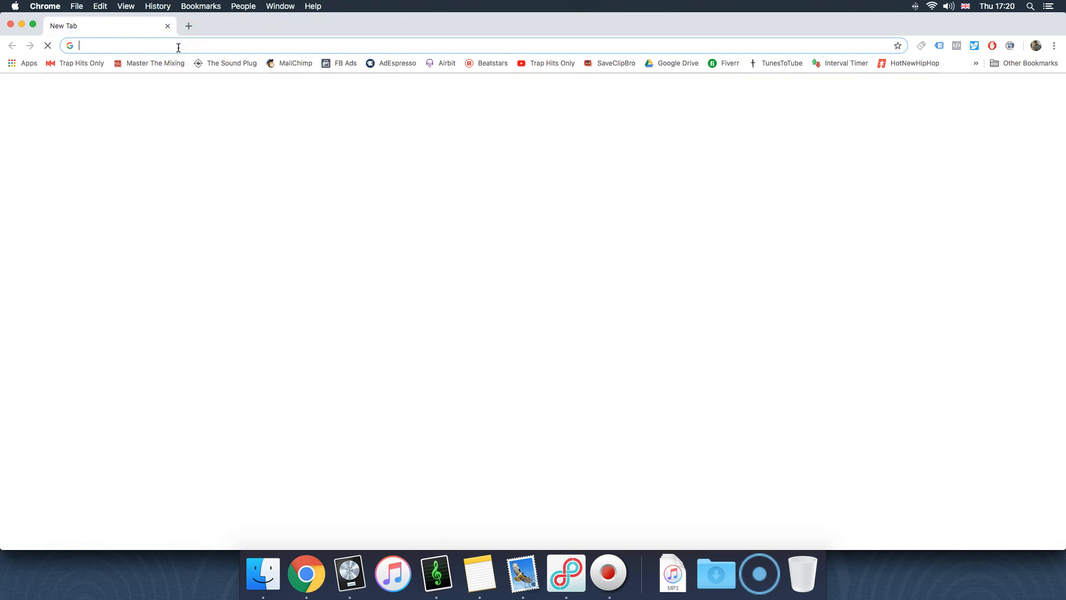
pyautogui.write('keyfinder')
pyautogui.press('Return')
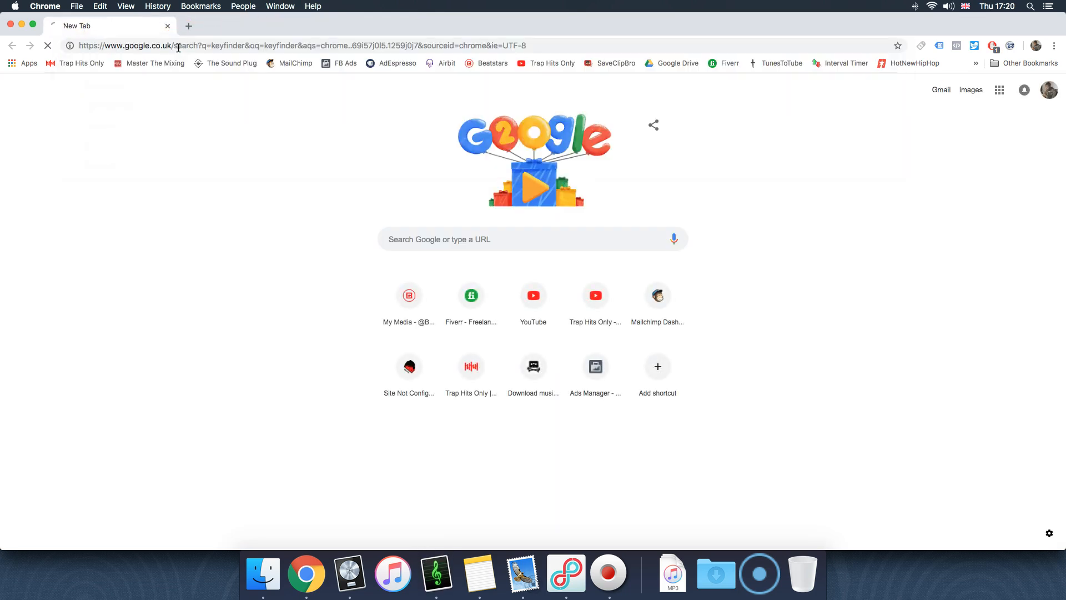
# Find the site of the KeyFinder key estimation software for DJs in the results and locate its KeyFinder v2.4 (OSX 10.7+) download
pyautogui.click(204, 179)
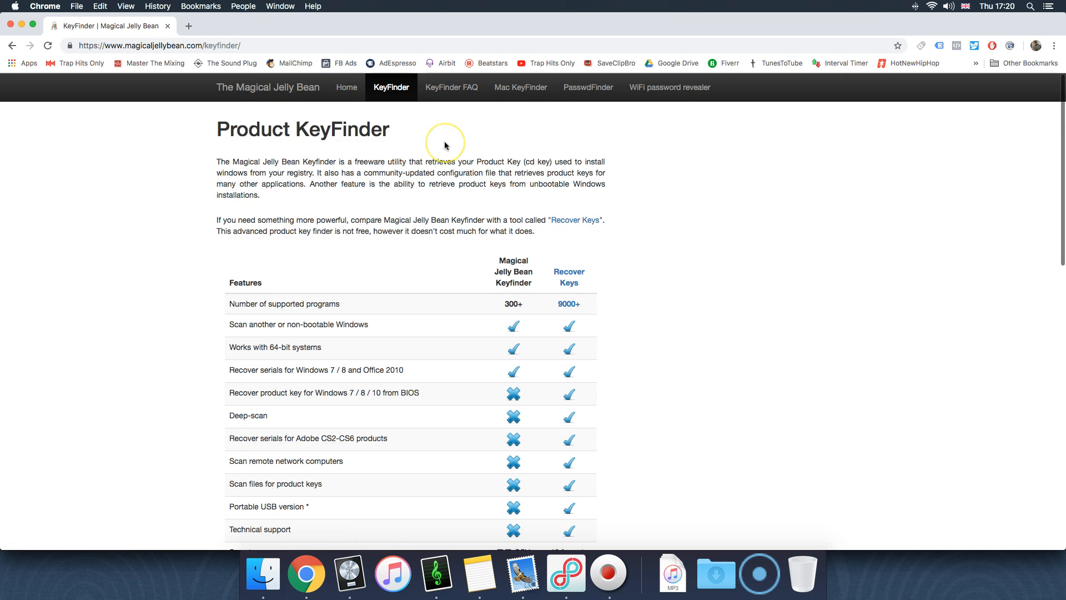
pyautogui.click(12, 45)
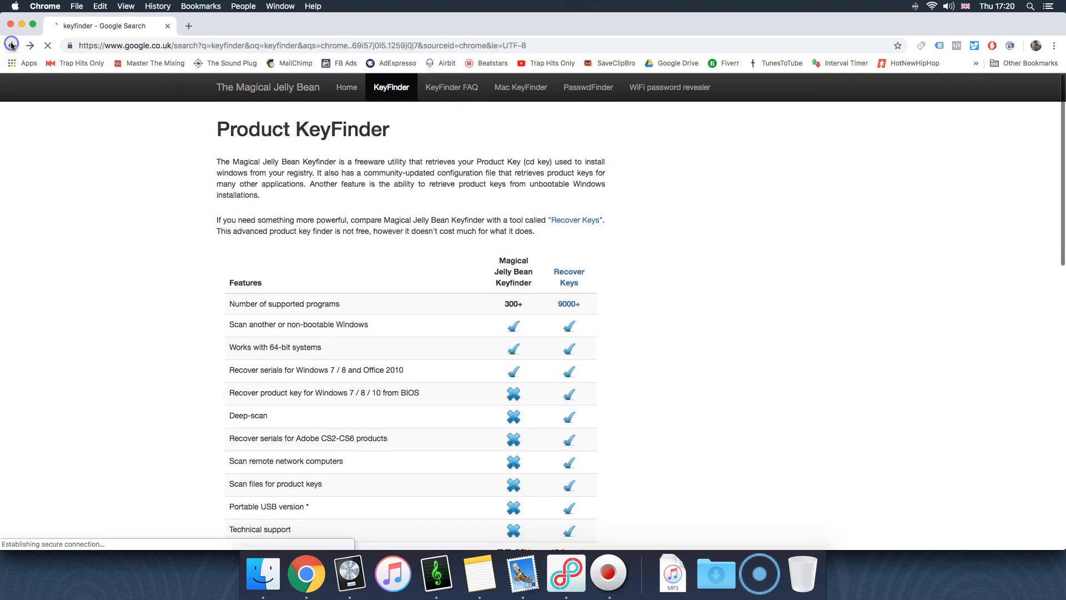
pyautogui.scroll(-2, 326, 219)
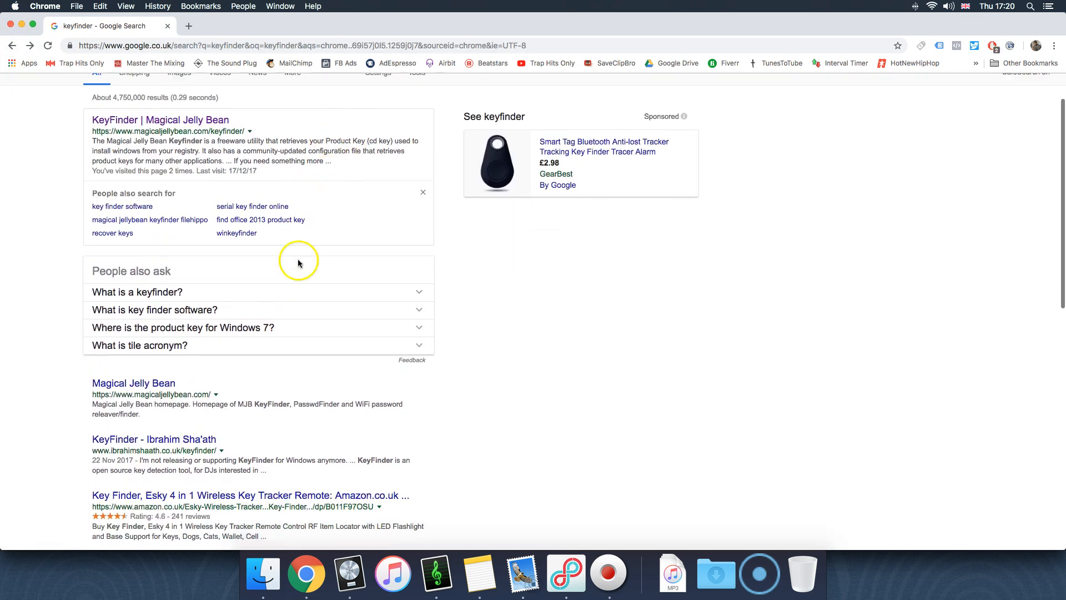
pyautogui.click(177, 439)
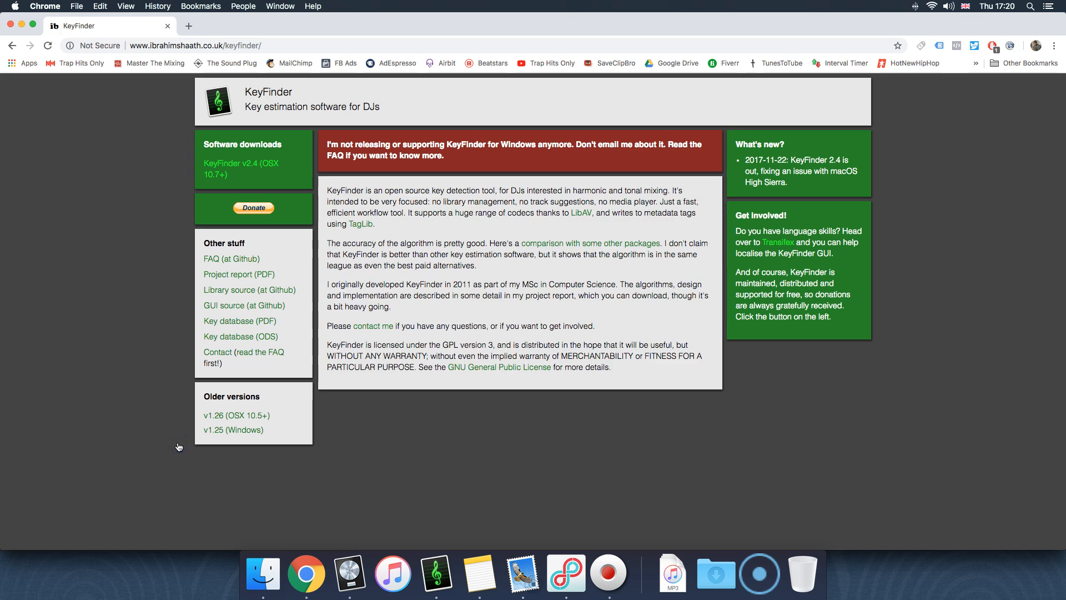
pyautogui.click(254, 169)
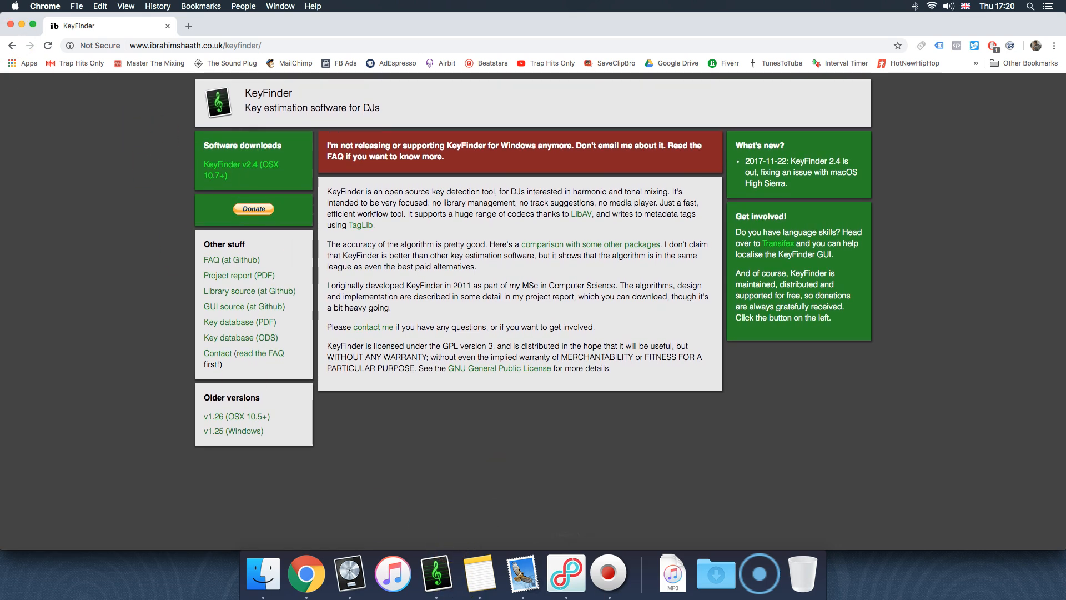
# Minimize the browser, bring KeyFinder to the front and move its Batch Analysis window toward the middle of the screen
pyautogui.click(21, 24)
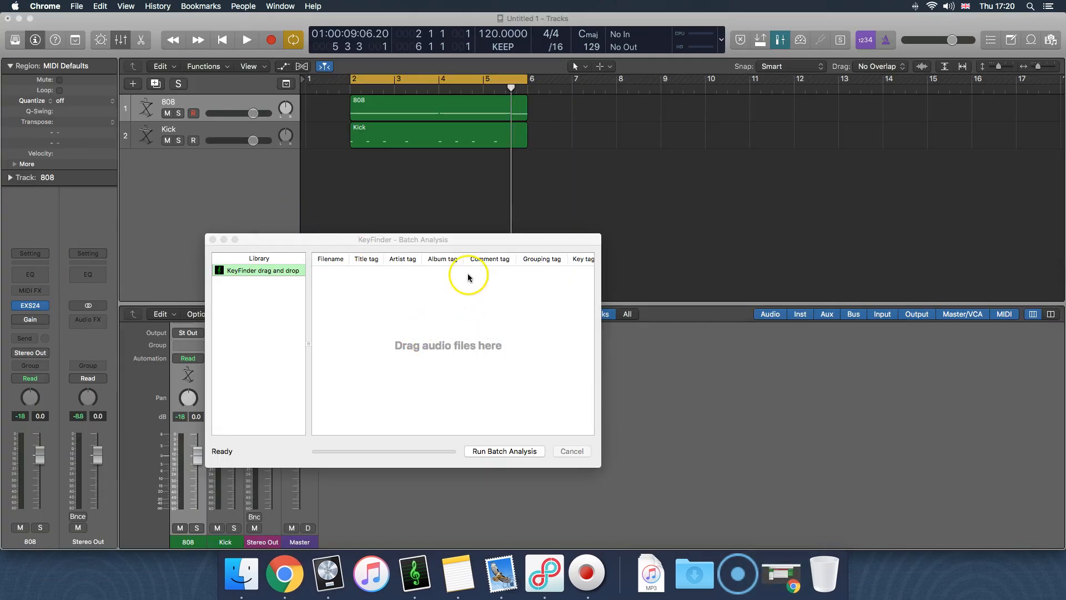
pyautogui.click(420, 201)
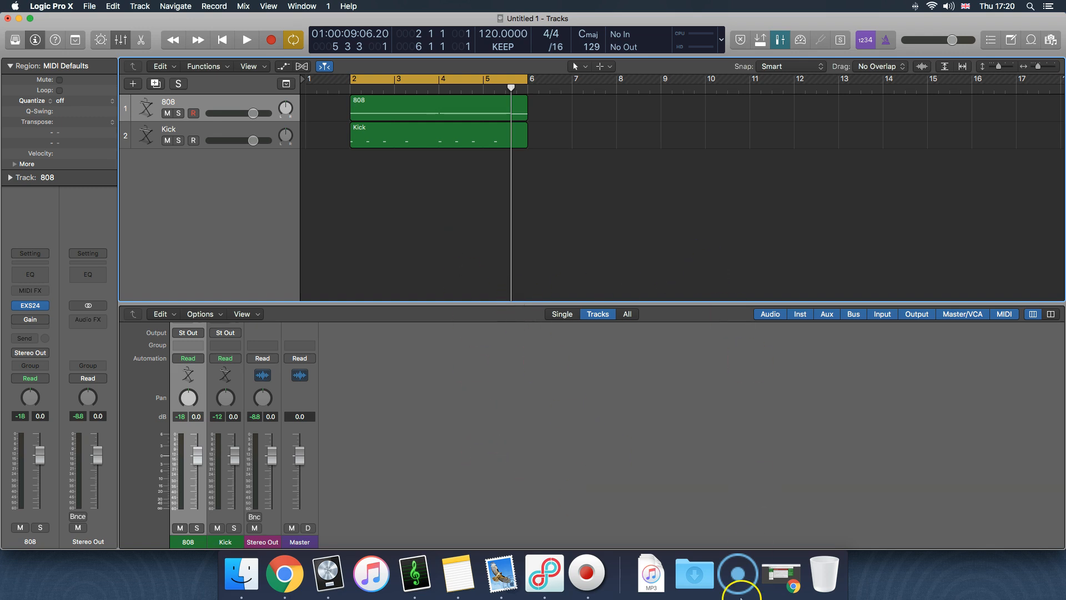
pyautogui.scroll(-1, 456, 255)
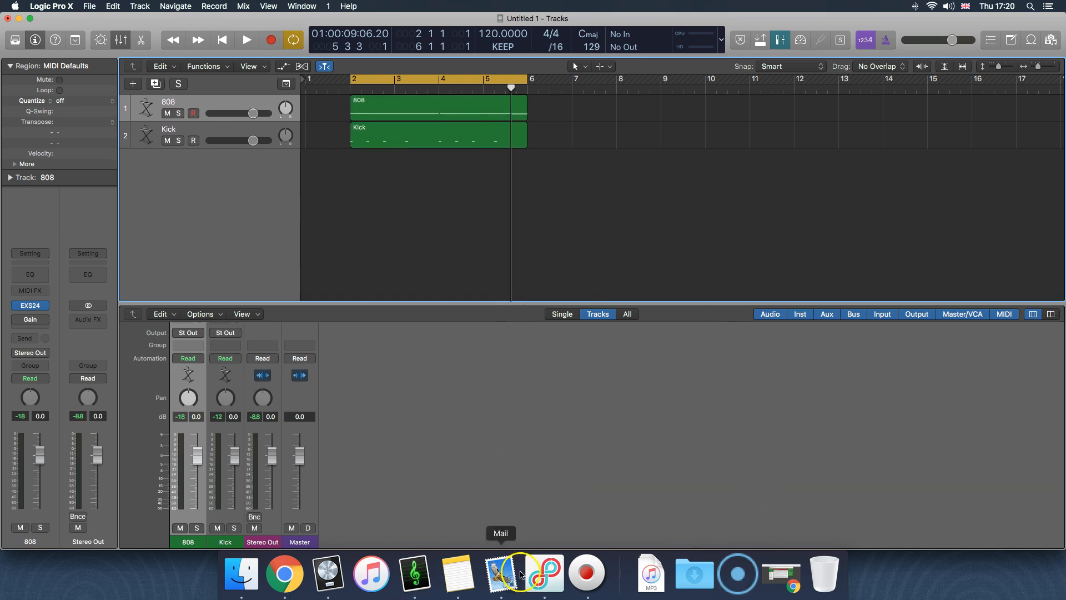
pyautogui.click(424, 593)
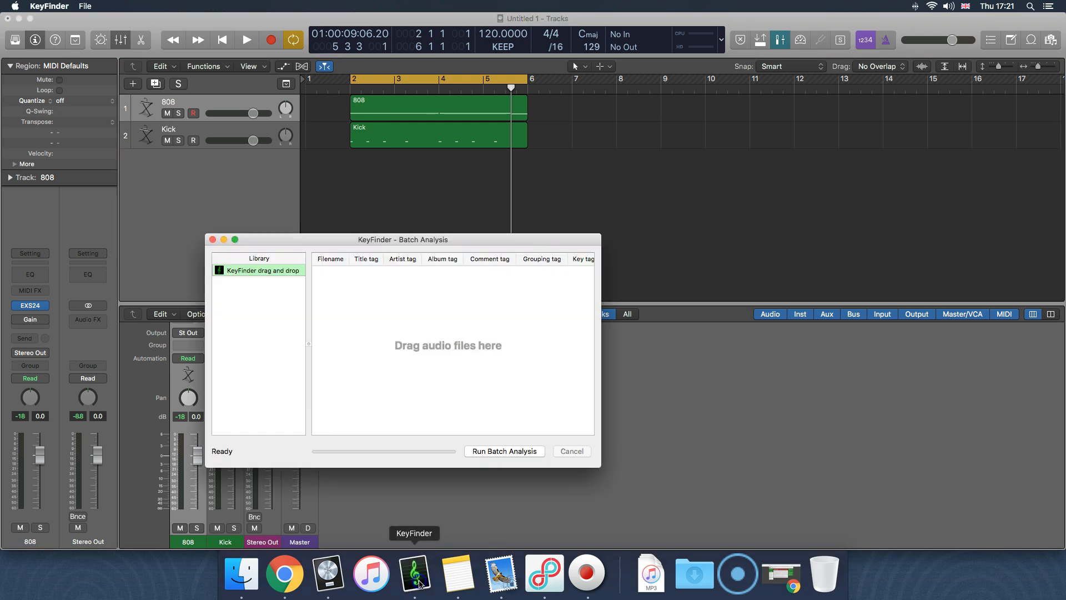
pyautogui.moveTo(384, 239); pyautogui.dragTo(506, 174)
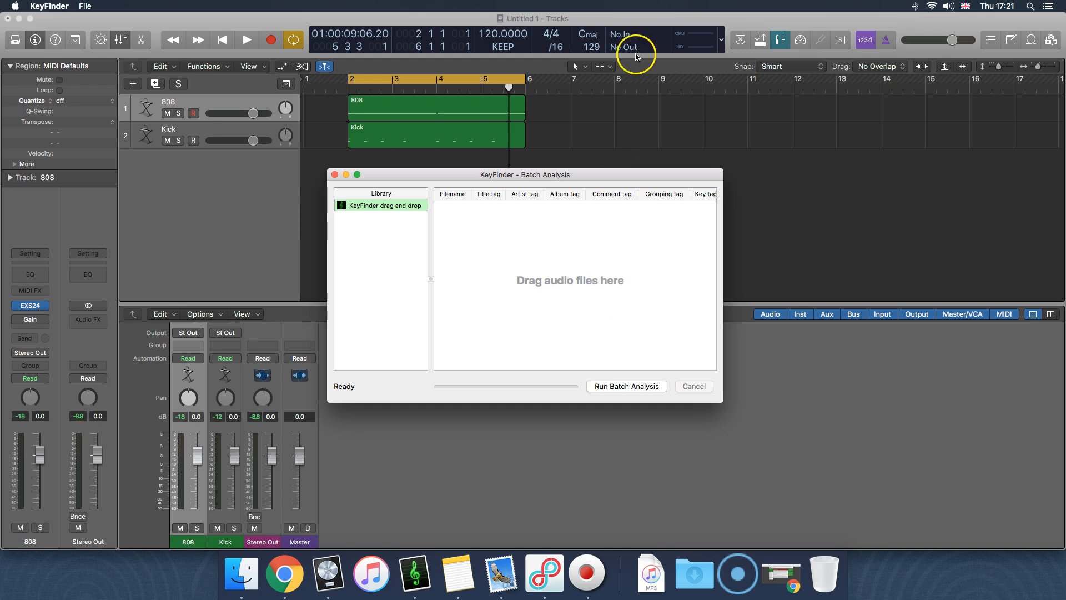
pyautogui.click(544, 332)
# Switch to Finder and open the SeaGate drive
pyautogui.click(241, 573)
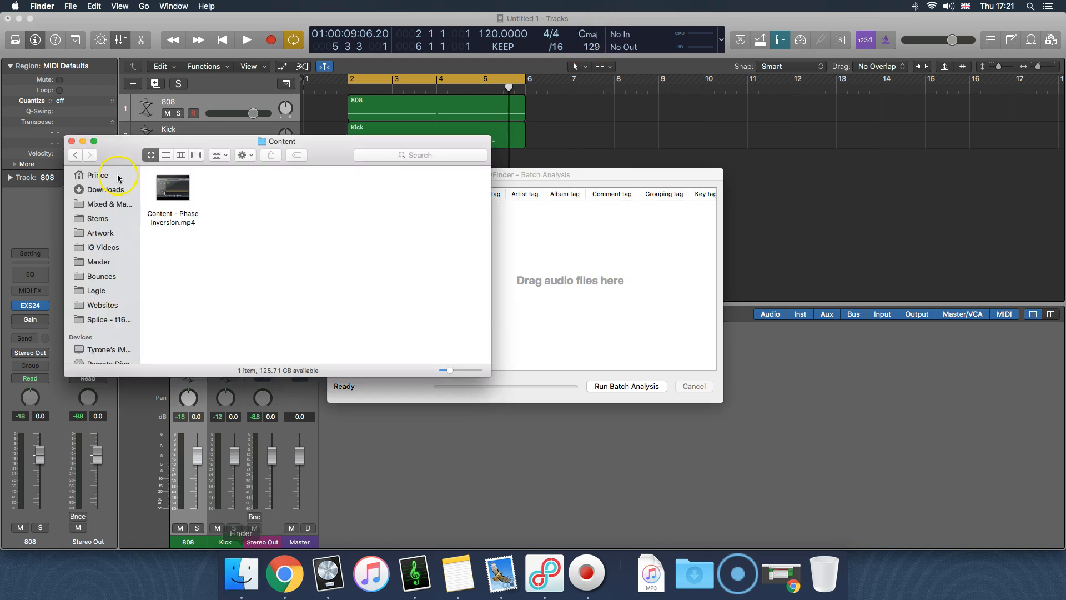
pyautogui.scroll(-3, 113, 311)
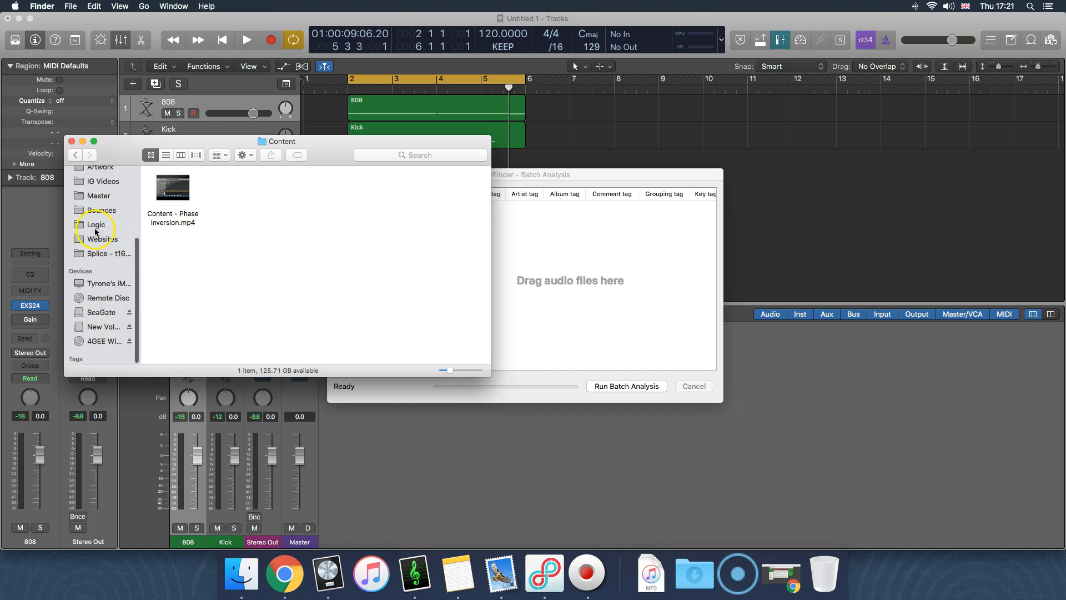
pyautogui.scroll(5, 95, 207)
pyautogui.click(101, 200)
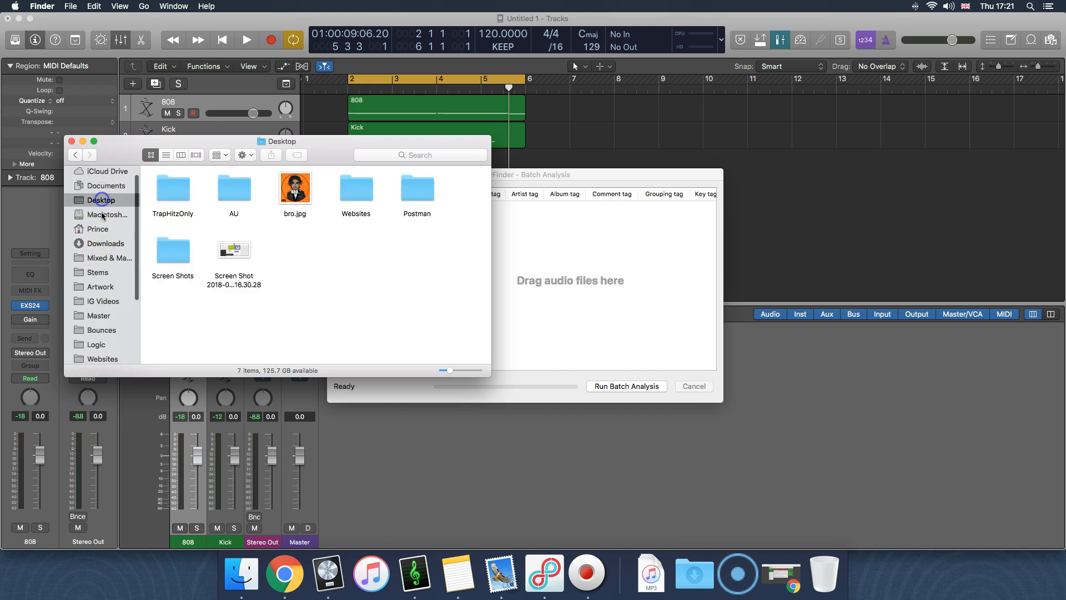
pyautogui.scroll(-5, 108, 269)
pyautogui.click(101, 313)
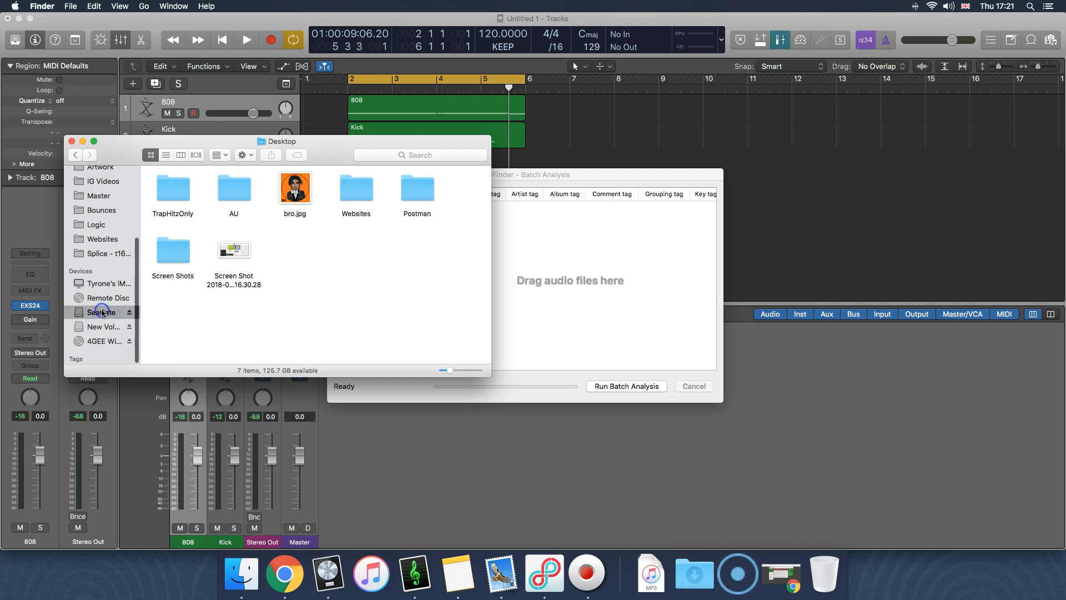
pyautogui.scroll(5, 200, 243)
pyautogui.scroll(-5, 202, 245)
pyautogui.scroll(5, 219, 237)
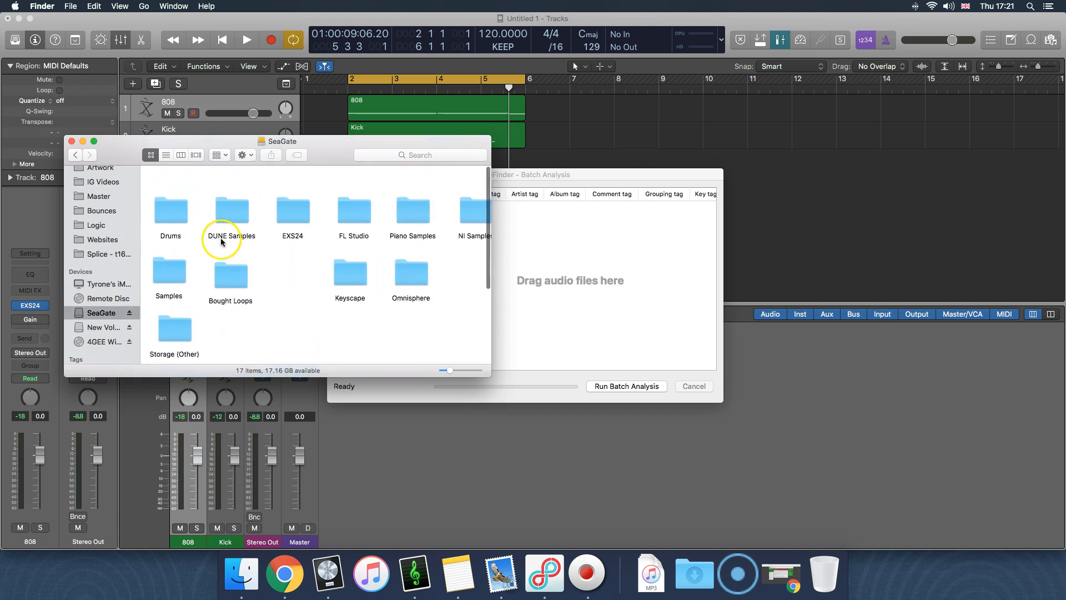
# Open the 808 folder inside Drums, under Drums From My Old Beats I Like
pyautogui.doubleClick(168, 188)
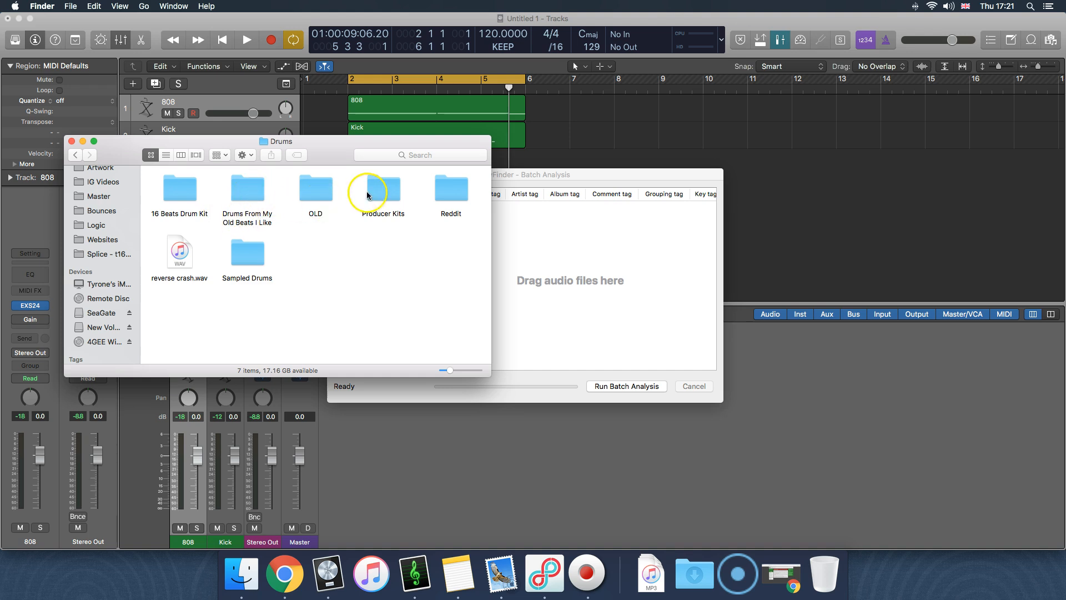
pyautogui.doubleClick(248, 200)
pyautogui.hscroll(-3, 247, 210)
pyautogui.click(171, 192)
pyautogui.doubleClick(172, 191)
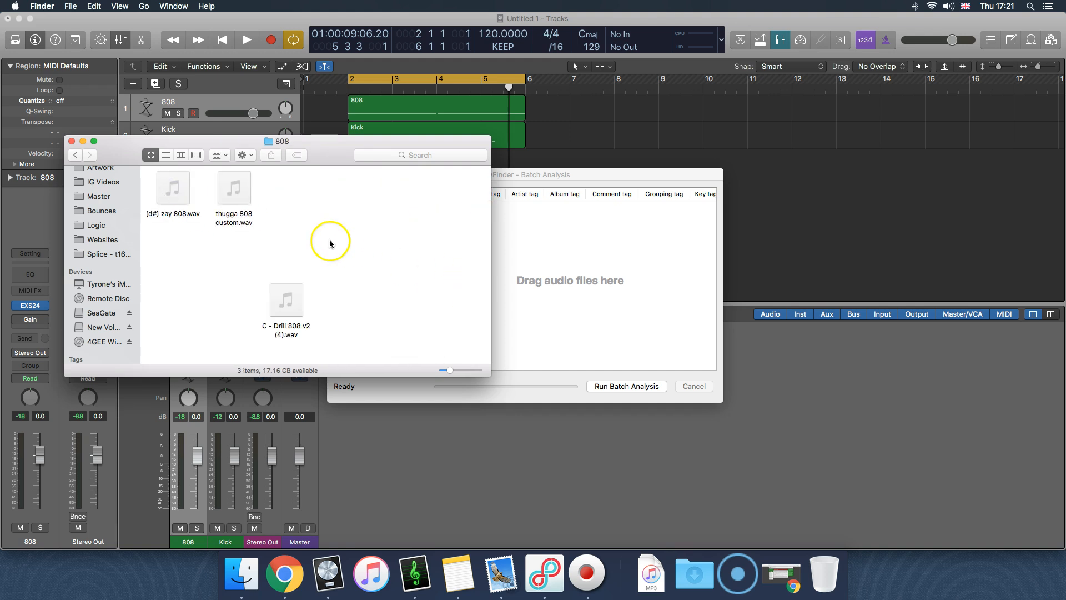
# Add thugga 808 custom.wav from Finder to KeyFinder's file list and run the batch analysis
pyautogui.moveTo(285, 319)
pyautogui.mouseDown()
pyautogui.moveTo(345, 309)
pyautogui.moveTo(298, 307)
pyautogui.mouseUp()
pyautogui.moveTo(243, 195); pyautogui.dragTo(572, 352)
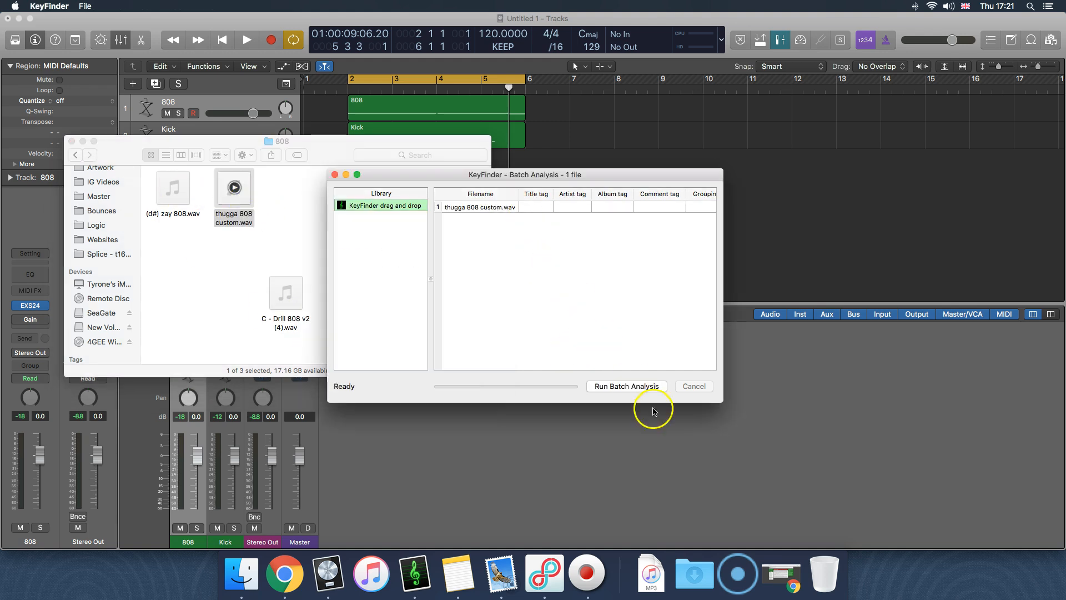
pyautogui.click(627, 385)
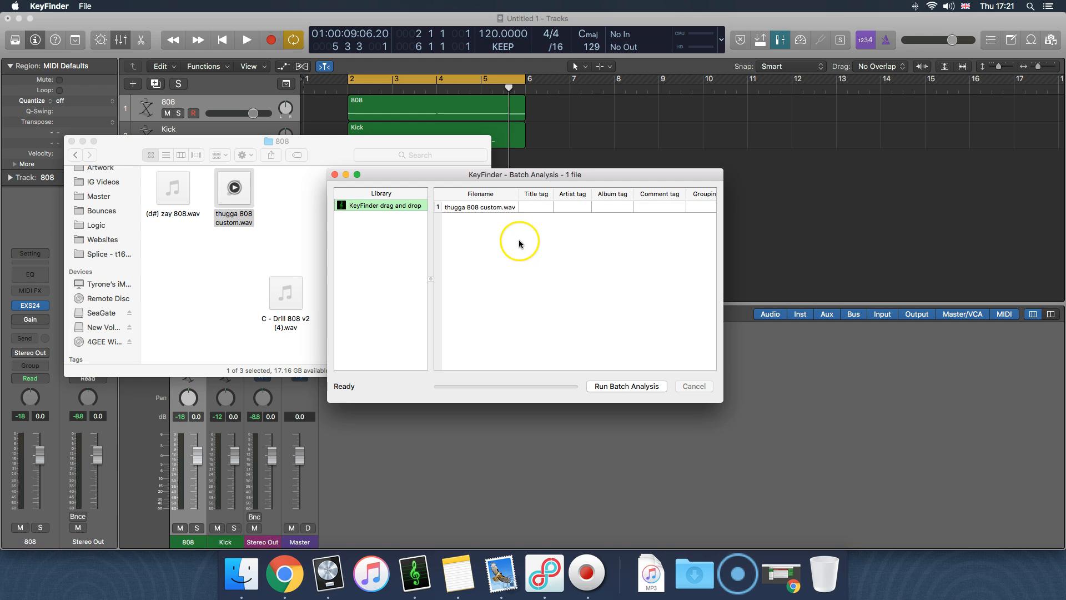
# Check the detected key of thugga 808 custom.wav in the KeyFinder analysis results
pyautogui.hscroll(5, 619, 233)
pyautogui.click(675, 207)
pyautogui.hscroll(-5, 669, 213)
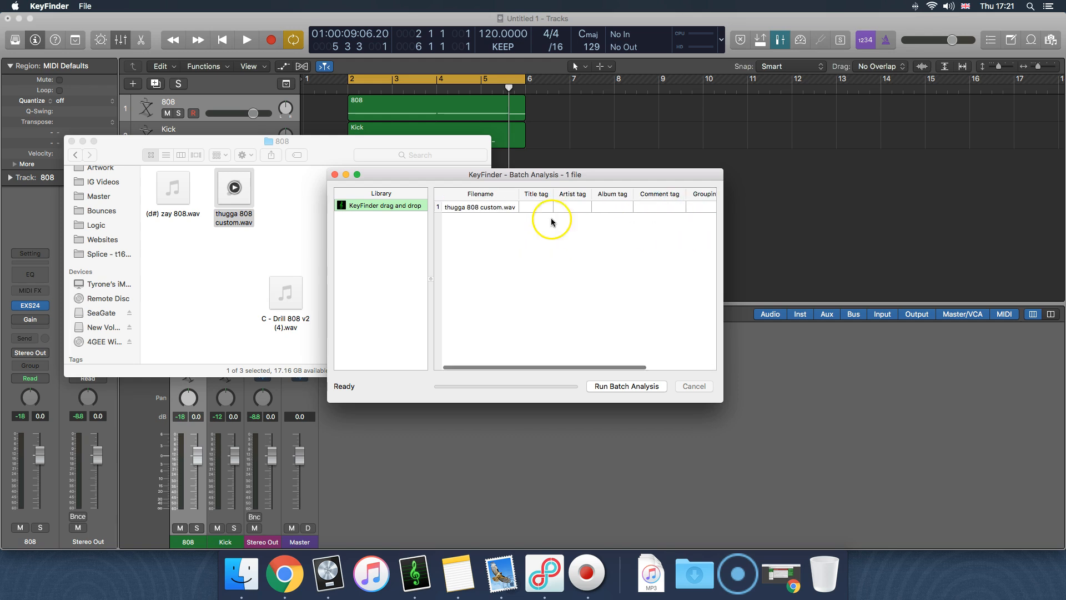
pyautogui.click(233, 192)
pyautogui.click(675, 268)
pyautogui.hscroll(5, 452, 220)
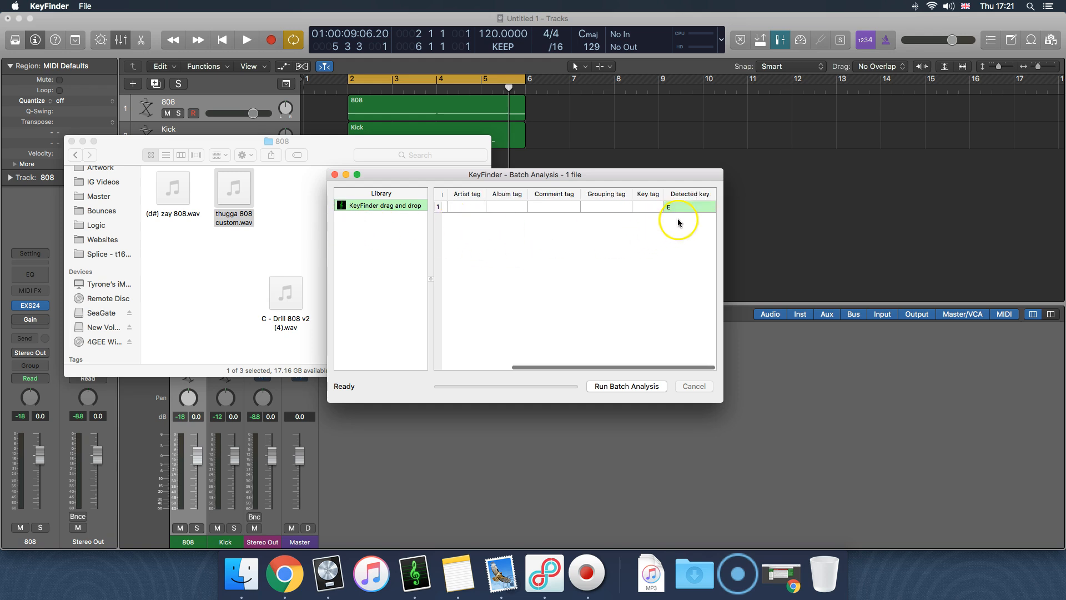
# Move the Finder window out of the way and return to the 808 track in Logic Pro X
pyautogui.click(281, 263)
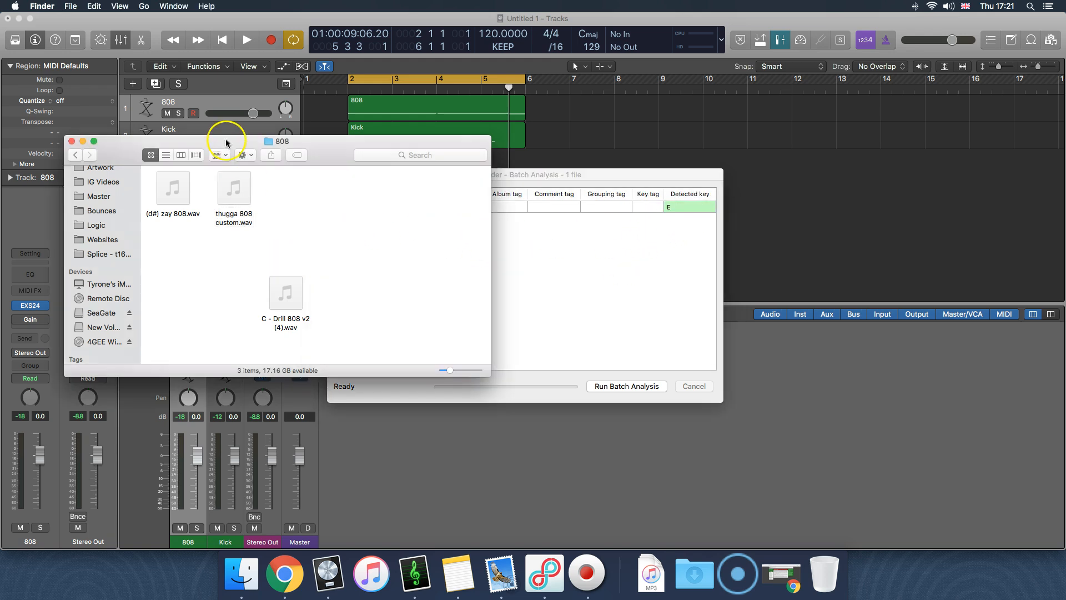
pyautogui.moveTo(226, 145); pyautogui.dragTo(191, 191)
pyautogui.click(192, 137)
pyautogui.click(172, 104)
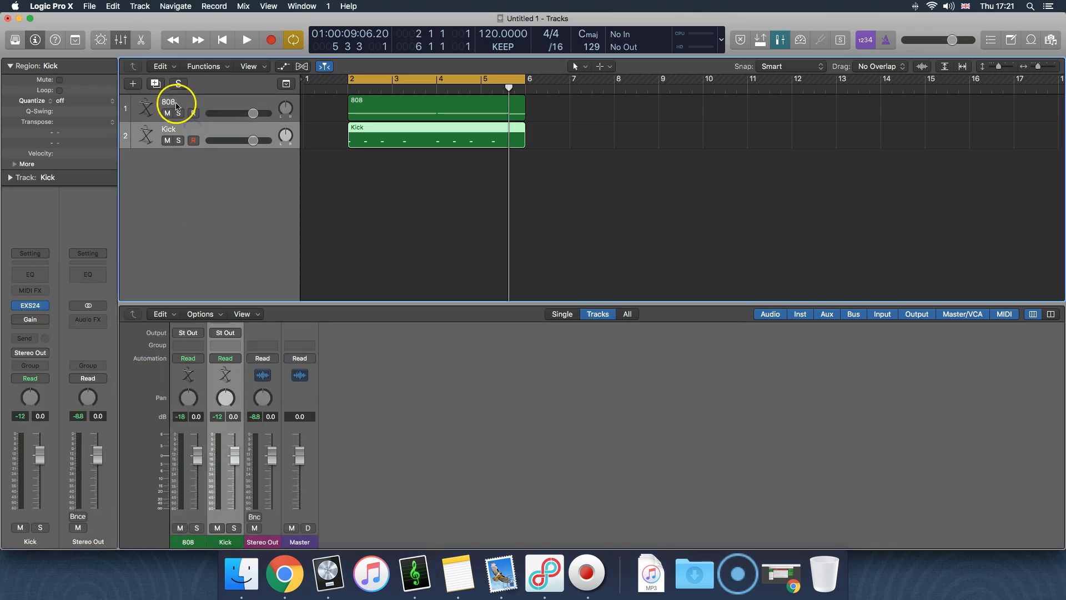
pyautogui.click(133, 83)
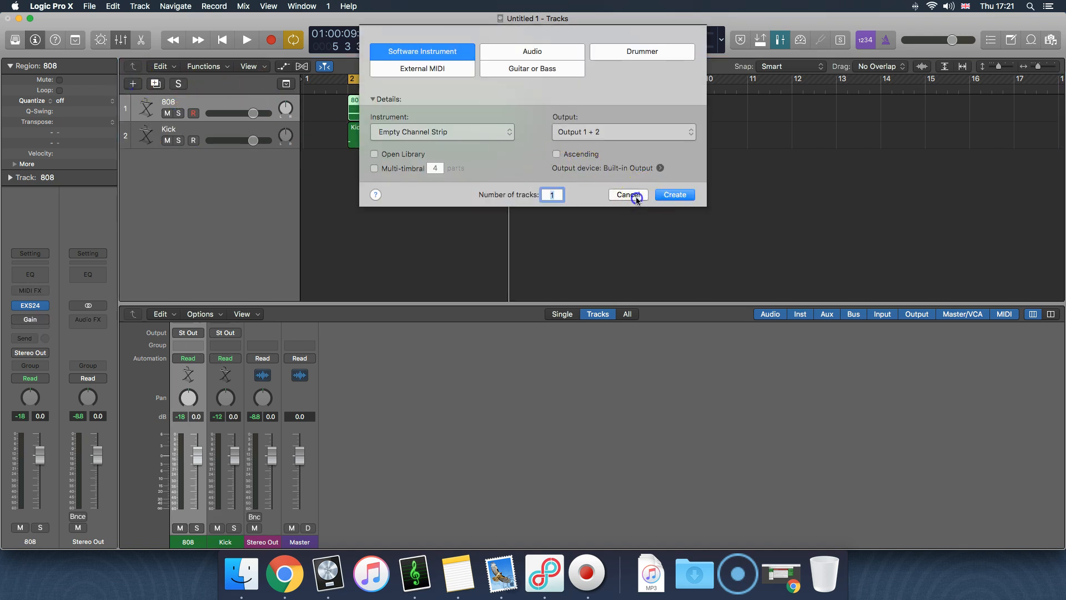
pyautogui.click(627, 193)
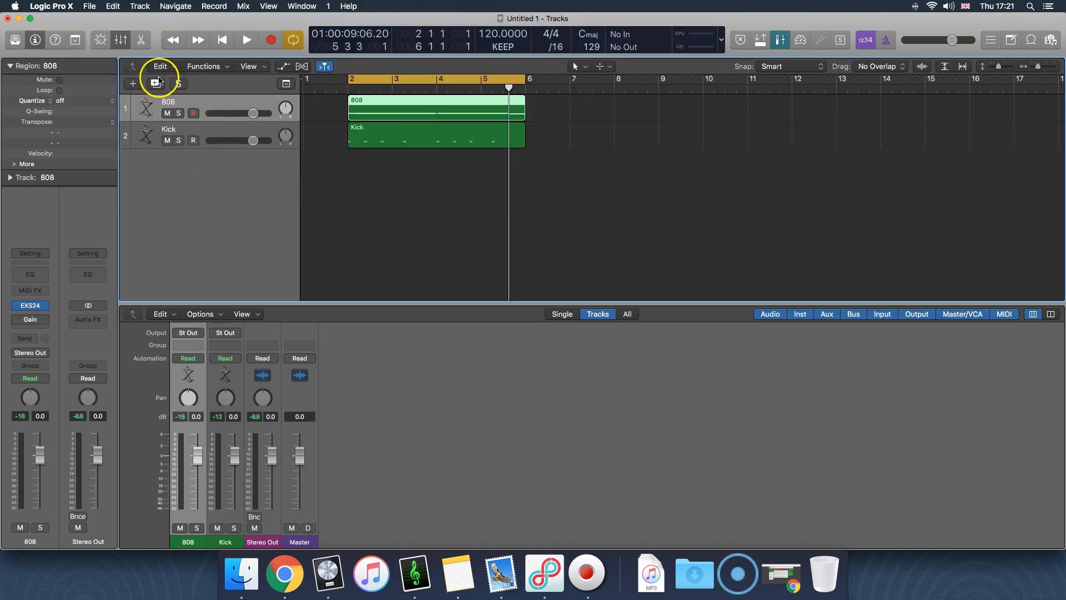
# Open the EXS24 sampler on the 808 track and set it to No Instrument
pyautogui.click(30, 306)
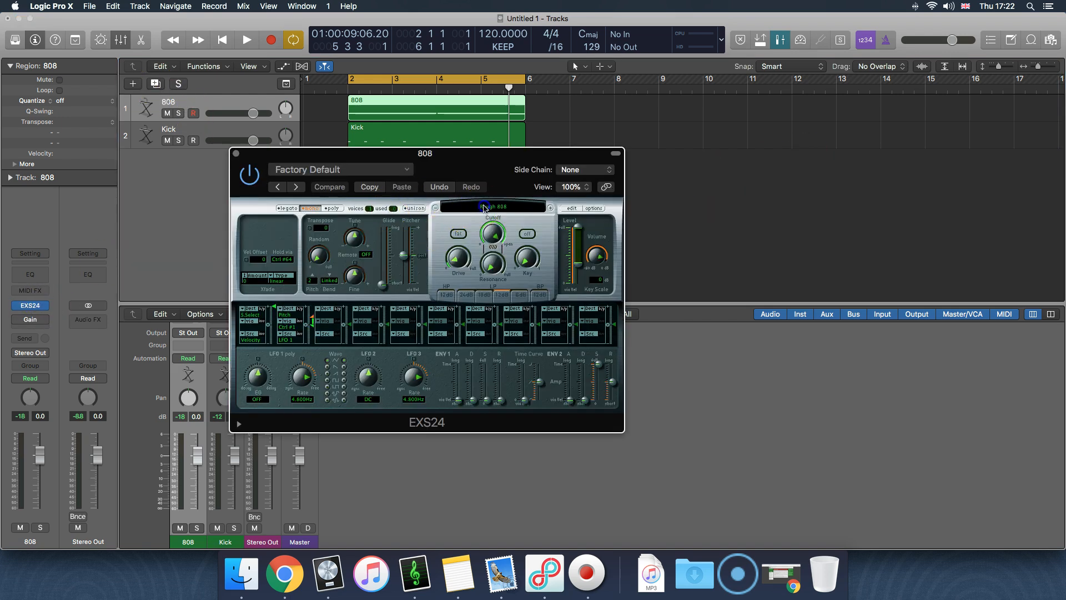
pyautogui.click(483, 207)
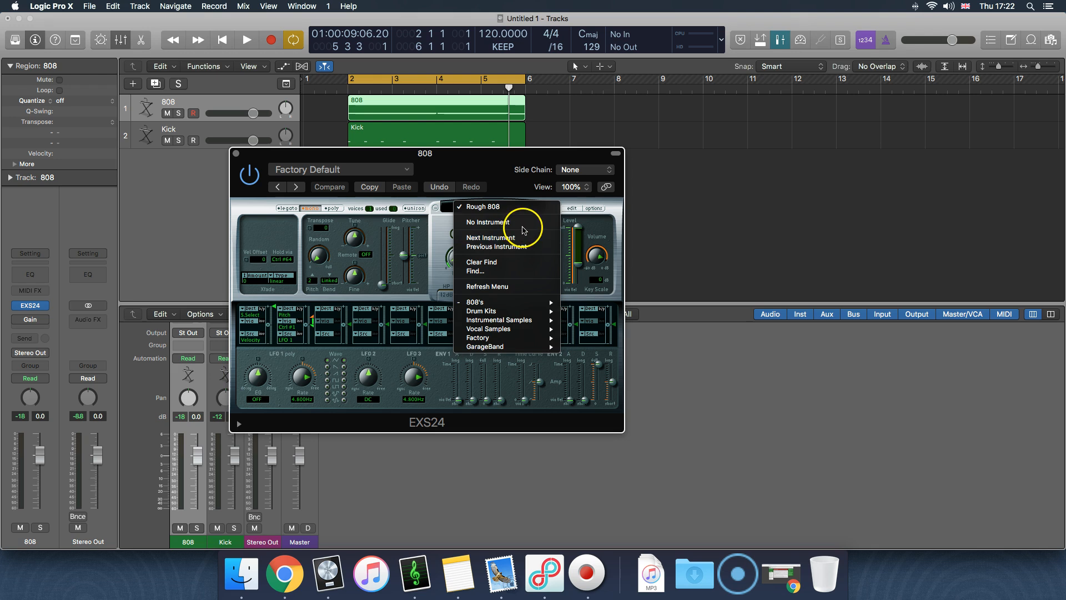
pyautogui.click(523, 228)
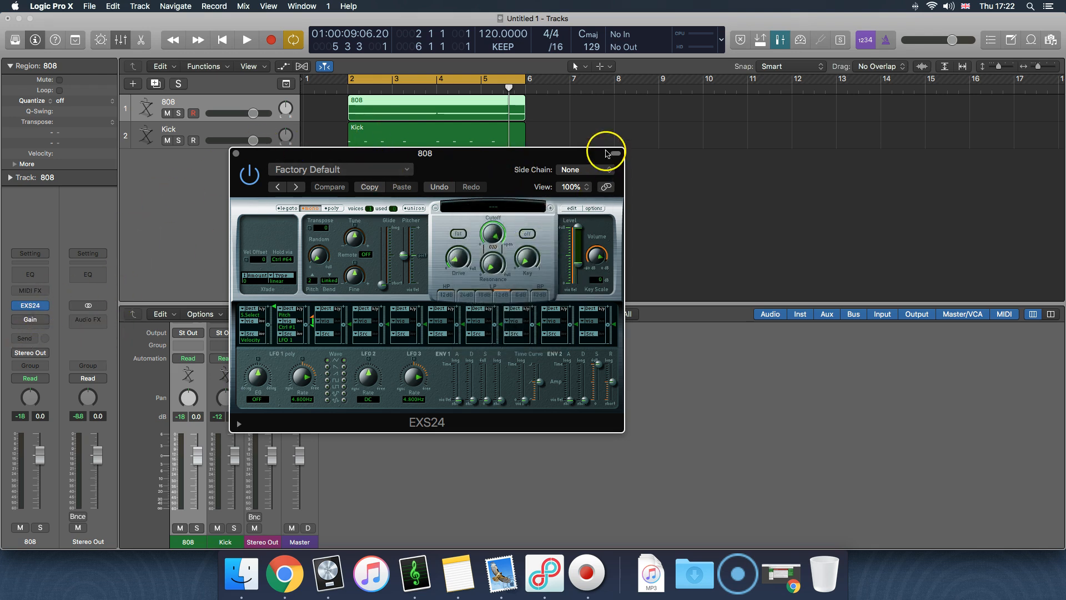
# Open the EXS24 Instrument Editor and add thugga 808 custom.wav from Finder as a new zone, minimizing the Finder window when done
pyautogui.click(570, 209)
pyautogui.moveTo(557, 176); pyautogui.dragTo(493, 146)
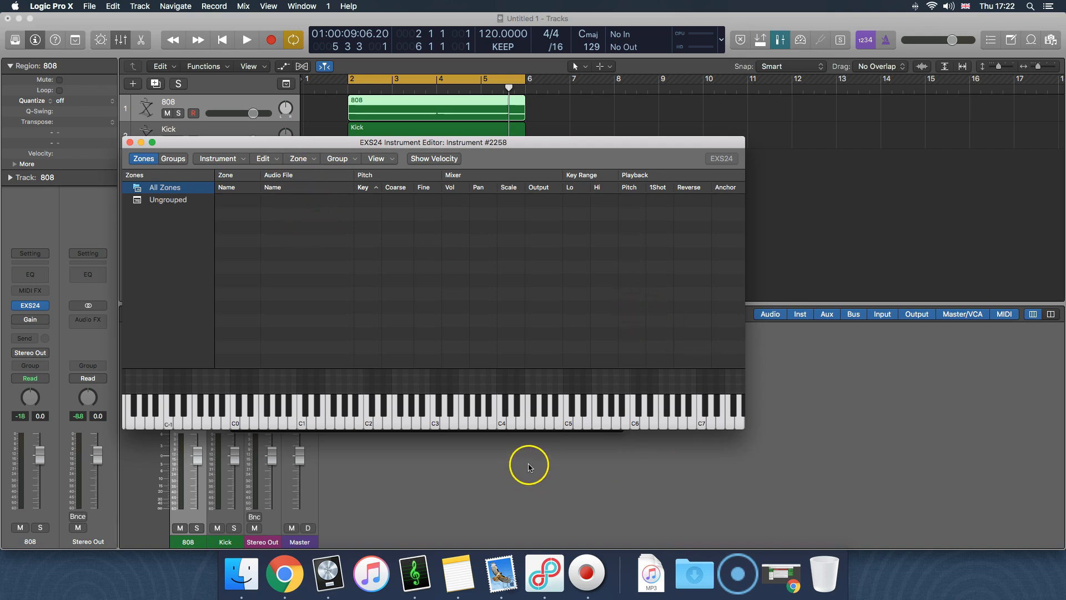
pyautogui.click(242, 575)
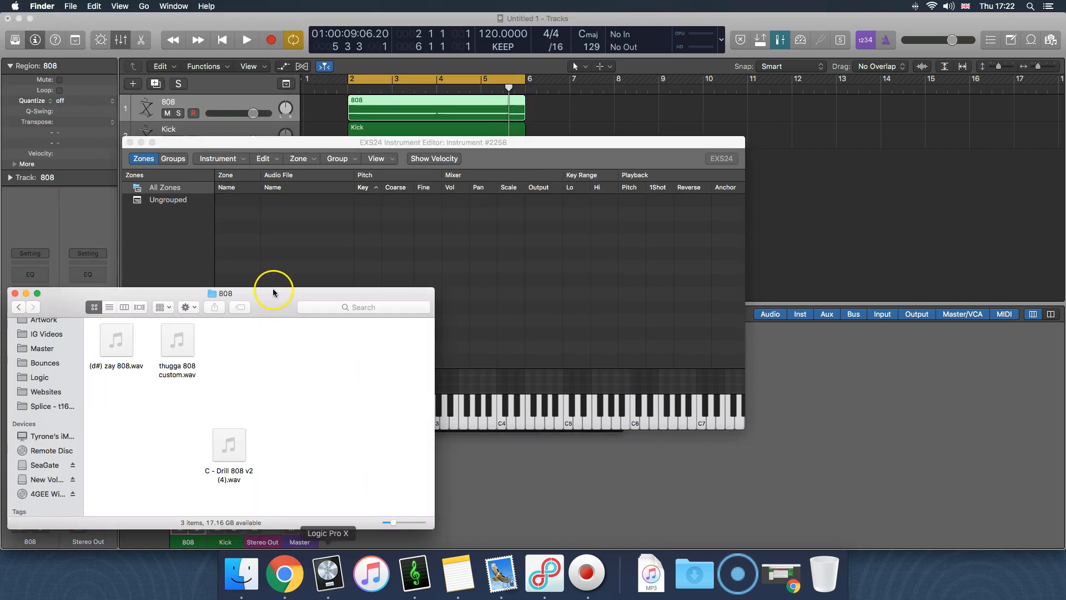
pyautogui.moveTo(180, 346); pyautogui.dragTo(507, 303)
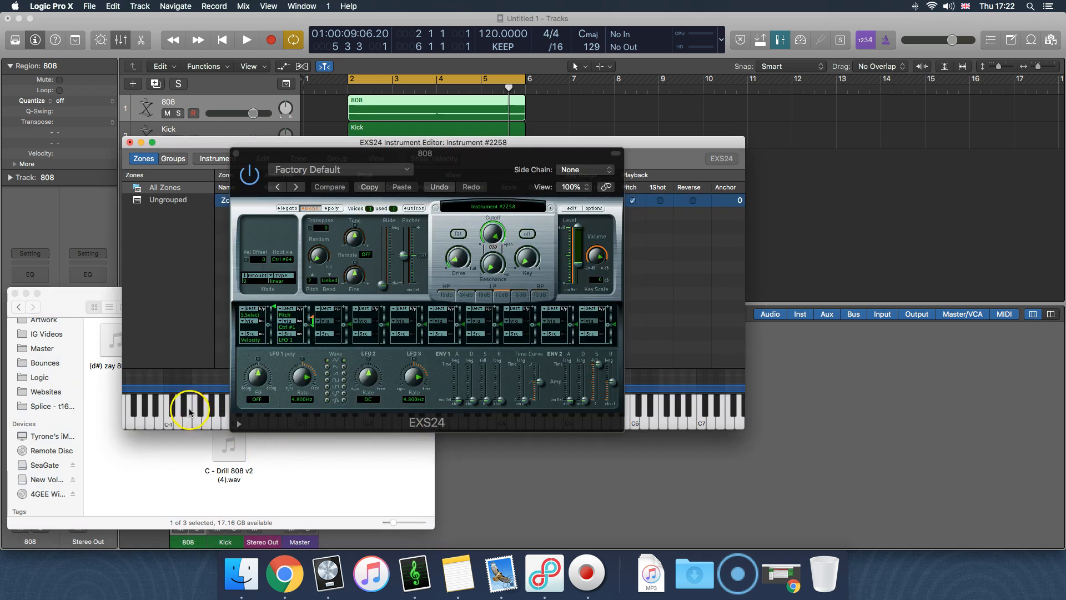
pyautogui.click(68, 310)
pyautogui.click(26, 293)
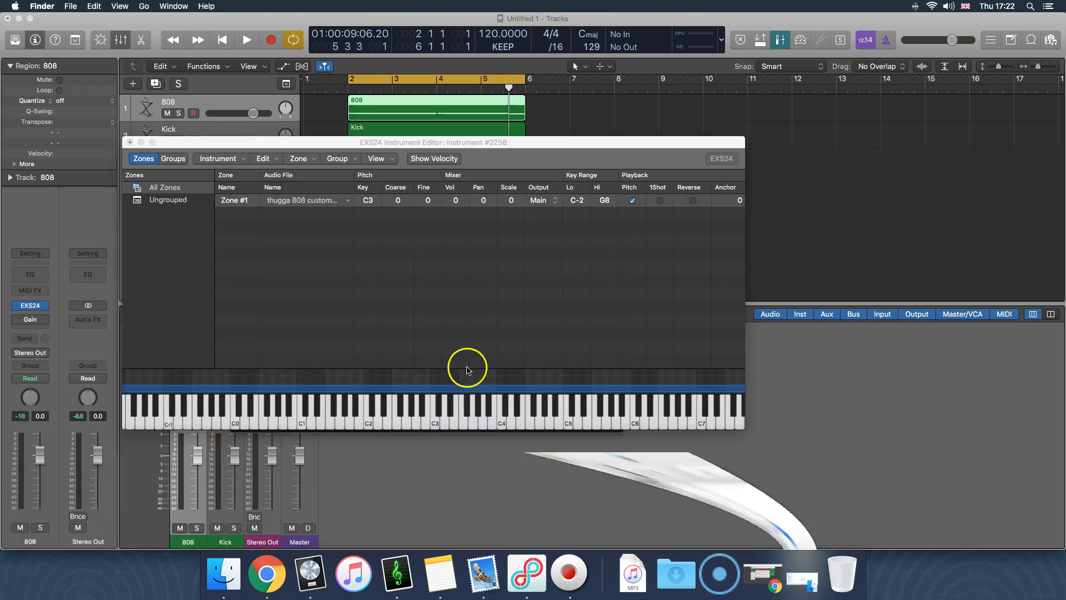
pyautogui.click(633, 244)
pyautogui.click(636, 218)
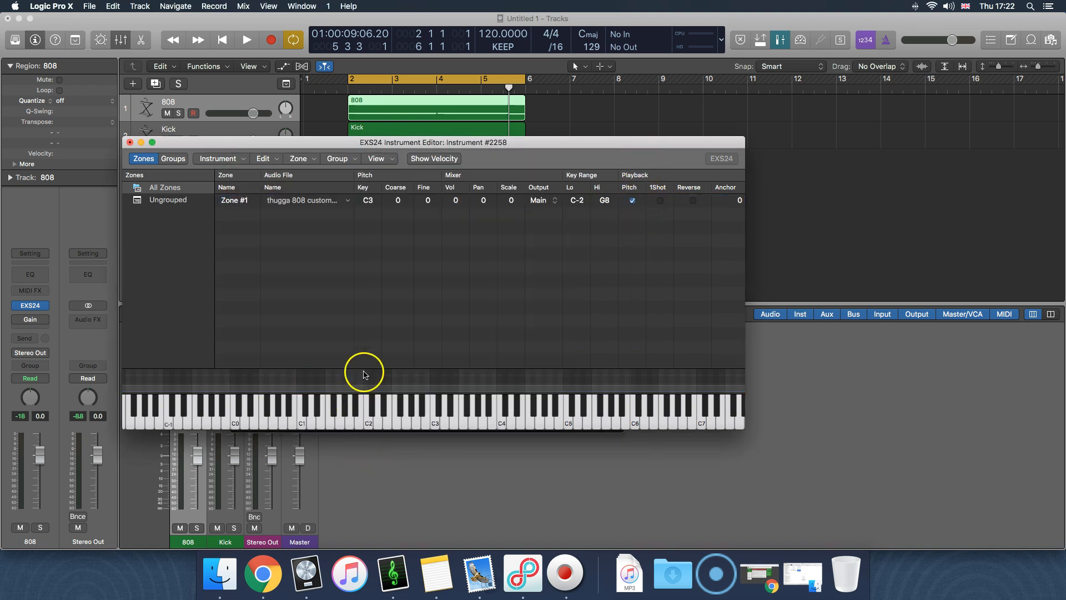
# Play notes from C1 up past C3 on the editor's keyboard to hear the sample at different pitches
pyautogui.click(301, 423)
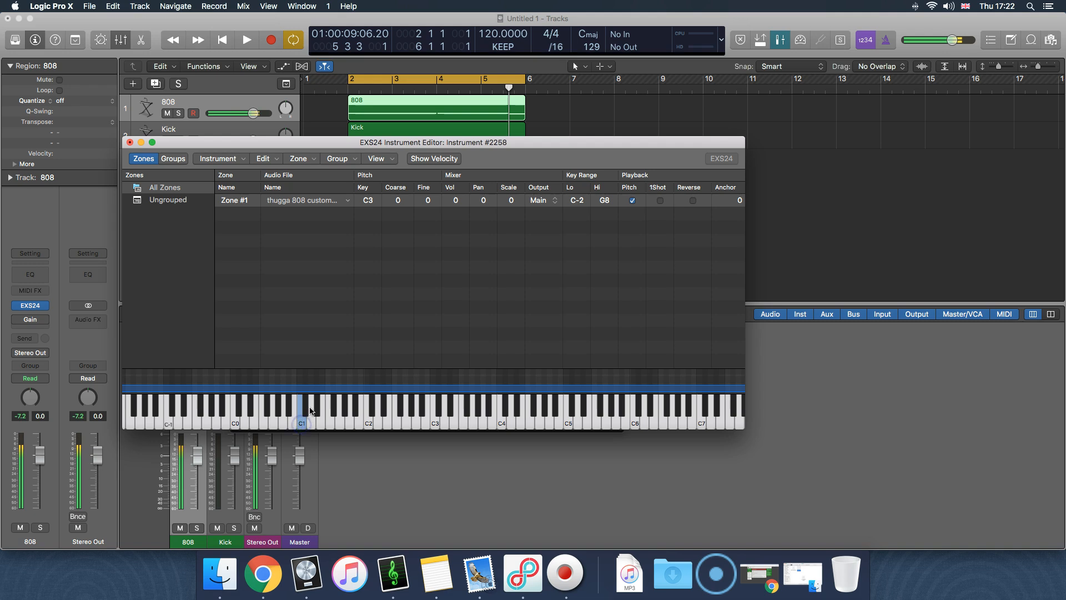
pyautogui.click(333, 422)
pyautogui.click(344, 423)
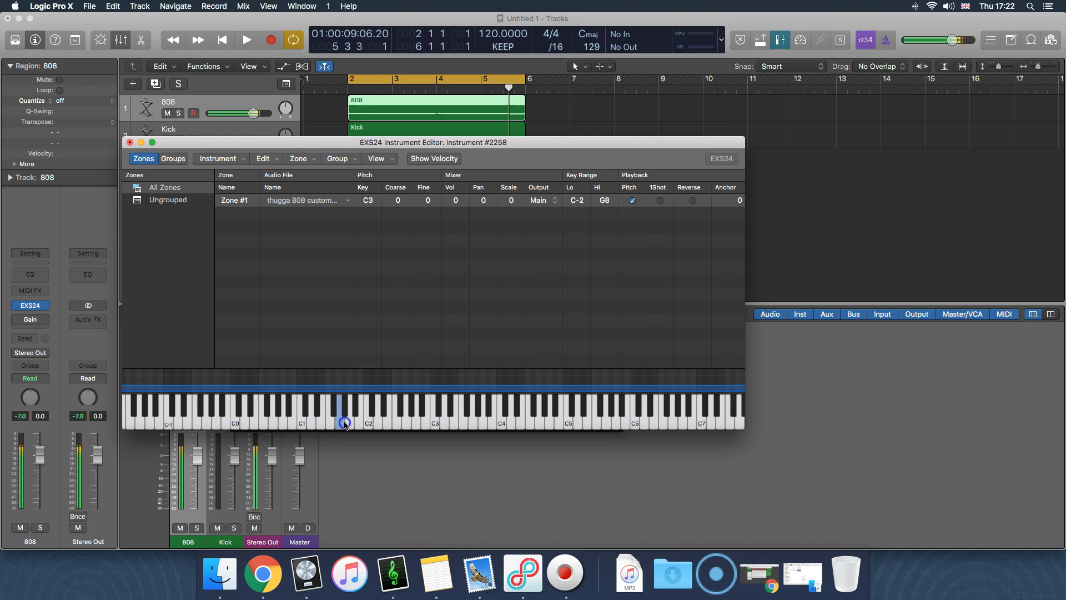
pyautogui.click(357, 433)
pyautogui.click(628, 355)
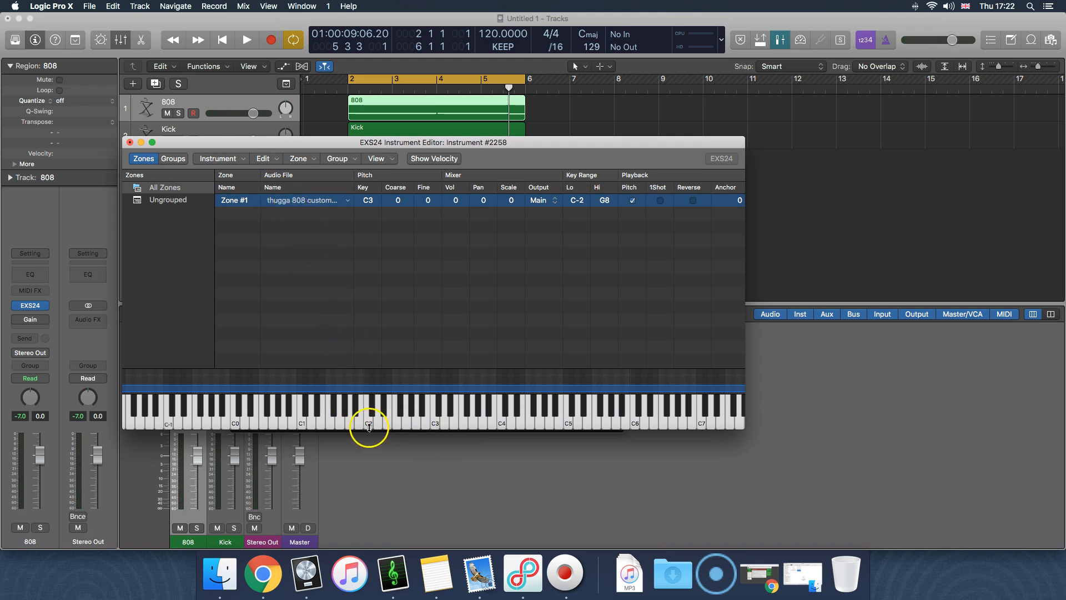
pyautogui.moveTo(370, 426)
pyautogui.mouseDown()
pyautogui.moveTo(382, 427)
pyautogui.moveTo(386, 410)
pyautogui.moveTo(390, 424)
pyautogui.mouseUp()
pyautogui.click(425, 346)
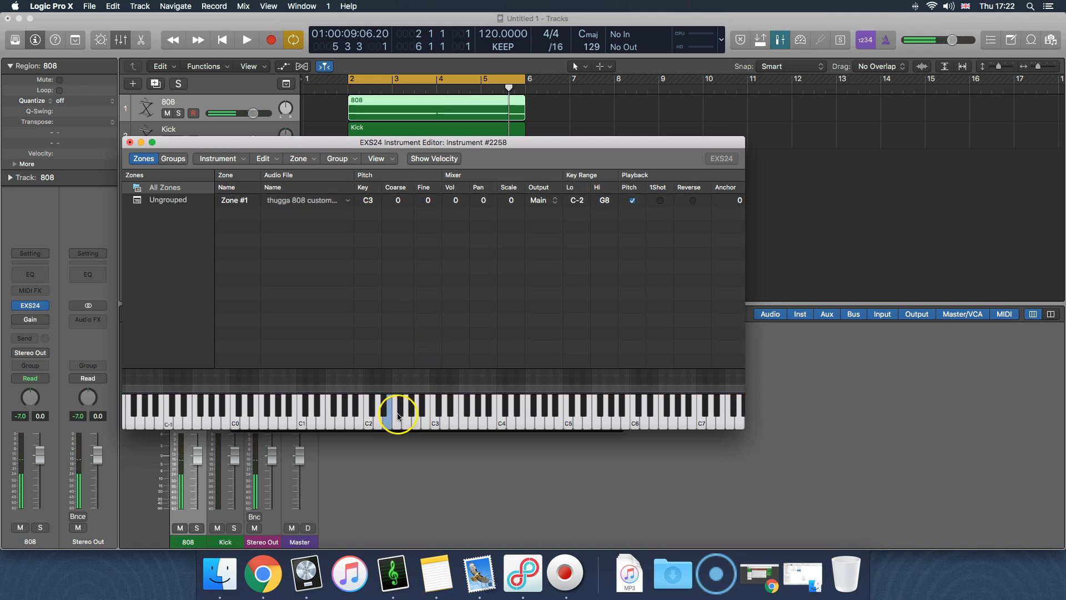
pyautogui.moveTo(399, 425); pyautogui.dragTo(465, 421)
pyautogui.click(425, 351)
pyautogui.click(398, 286)
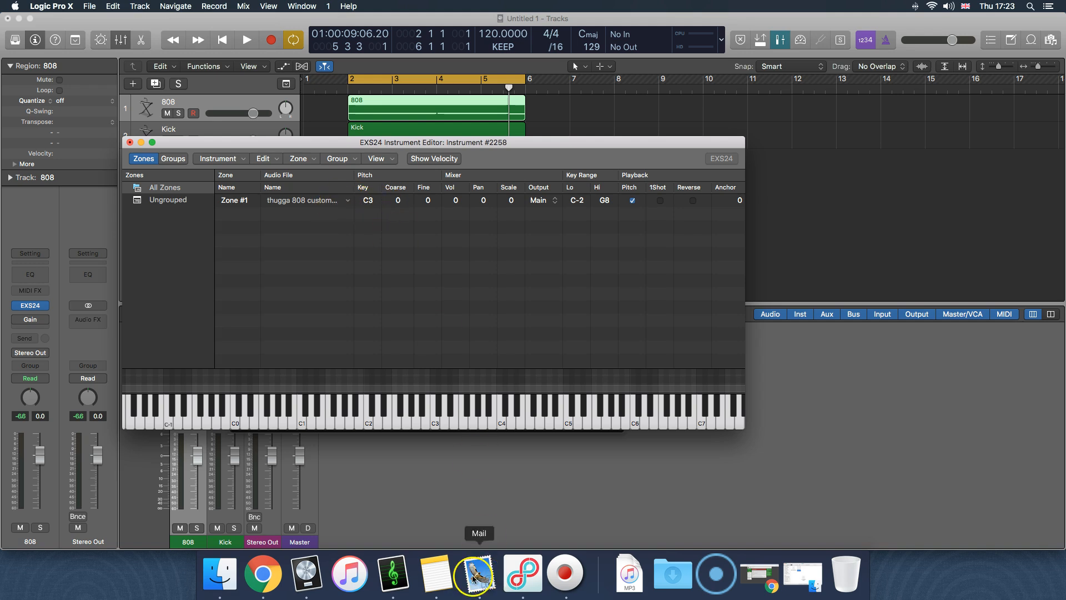
# Check the sample's detected key in KeyFinder and return to the EXS24 Instrument Editor
pyautogui.click(392, 577)
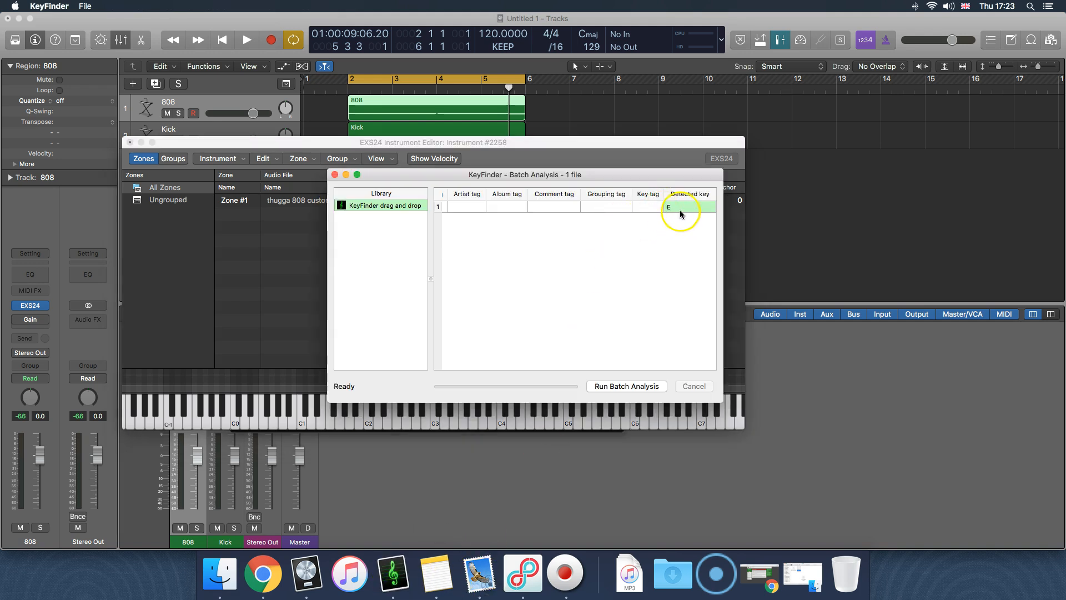
pyautogui.hscroll(-5, 645, 212)
pyautogui.click(492, 159)
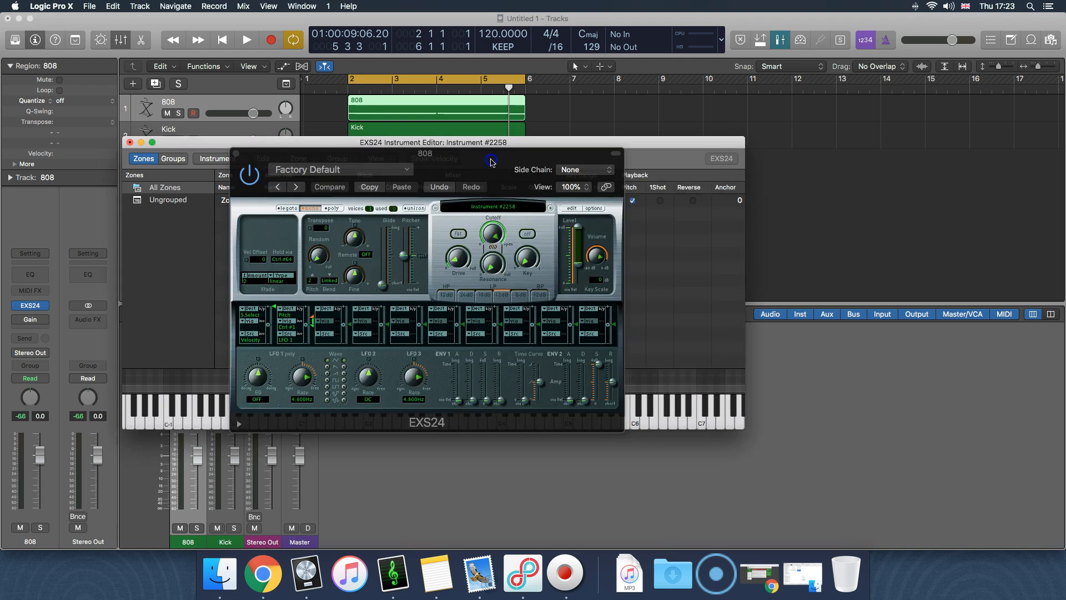
pyautogui.click(674, 317)
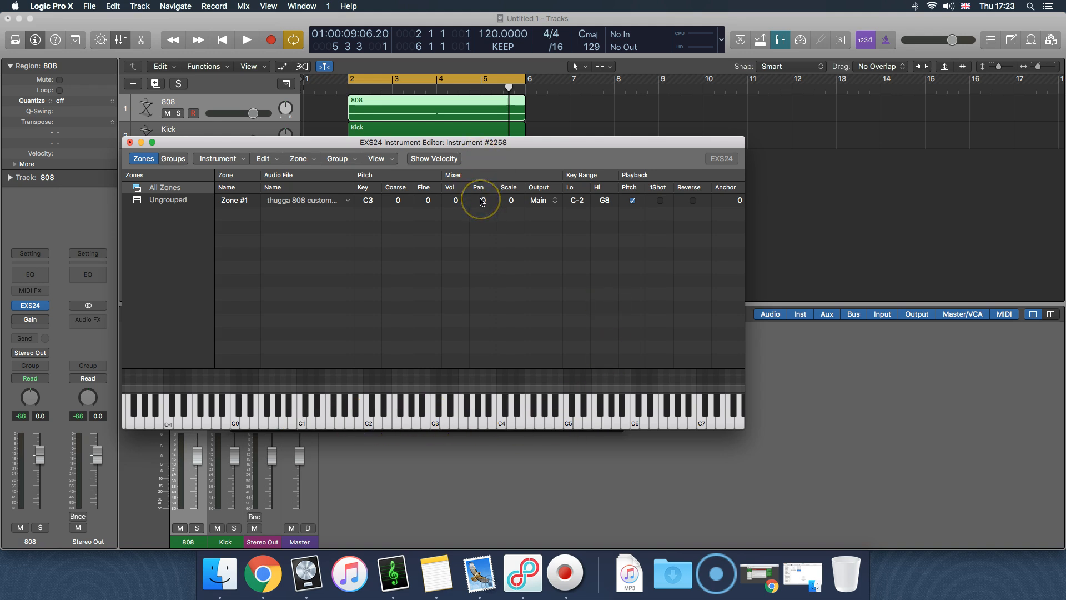
# Check Zone #1's root key and full audio file name, and play C3 repeatedly to hear the sample
pyautogui.click(364, 201)
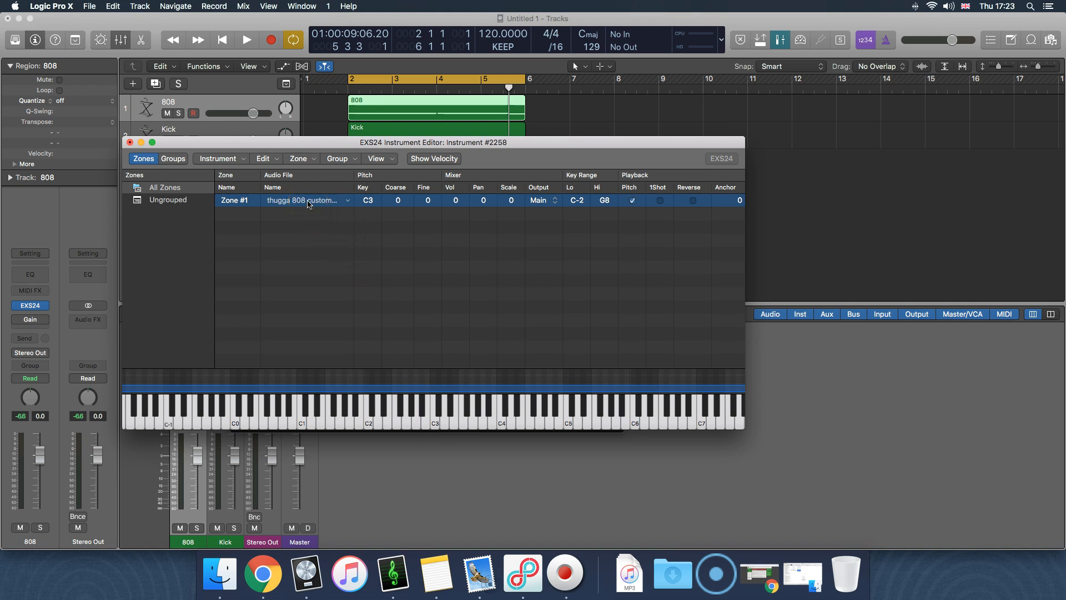
pyautogui.moveTo(308, 203)
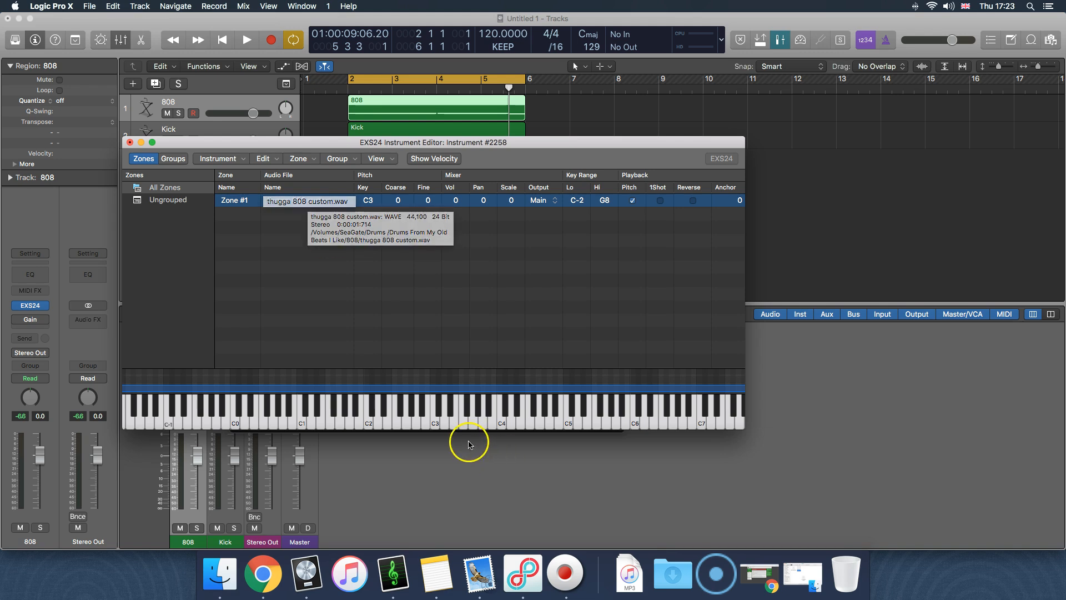
pyautogui.click(436, 425)
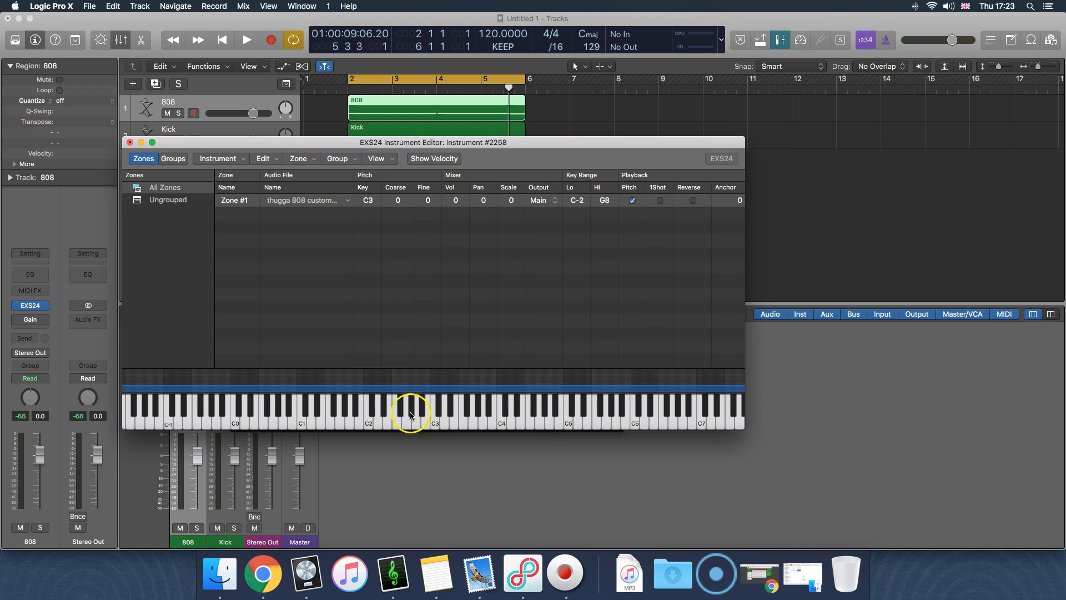
pyautogui.click(436, 426)
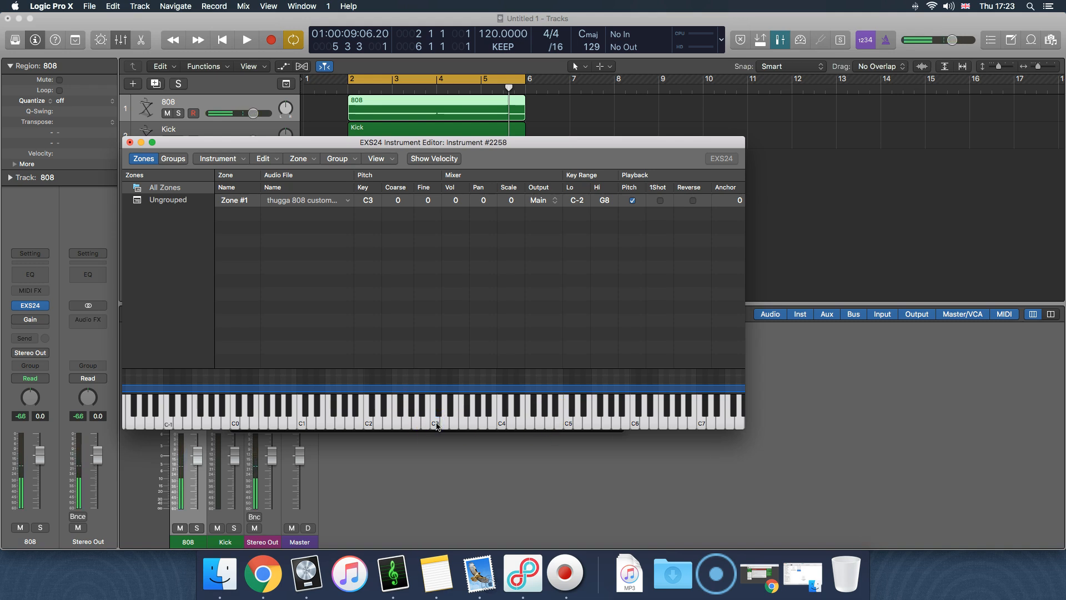
pyautogui.click(436, 425)
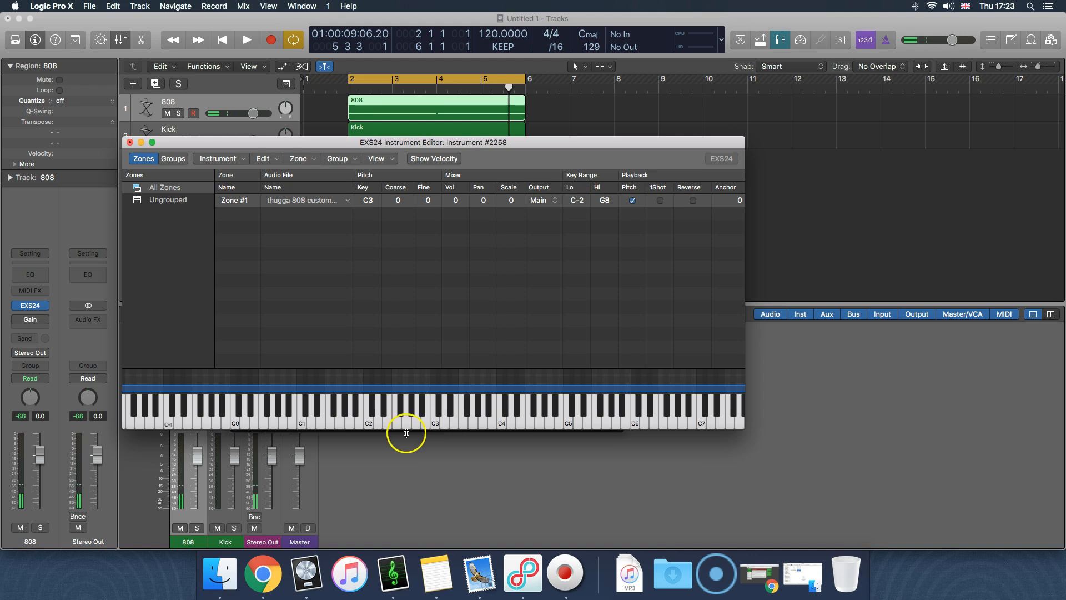
# Set the pitch key of Zone #1 to E3 and play E3 on the editor's keyboard
pyautogui.hscroll(-1, 311, 419)
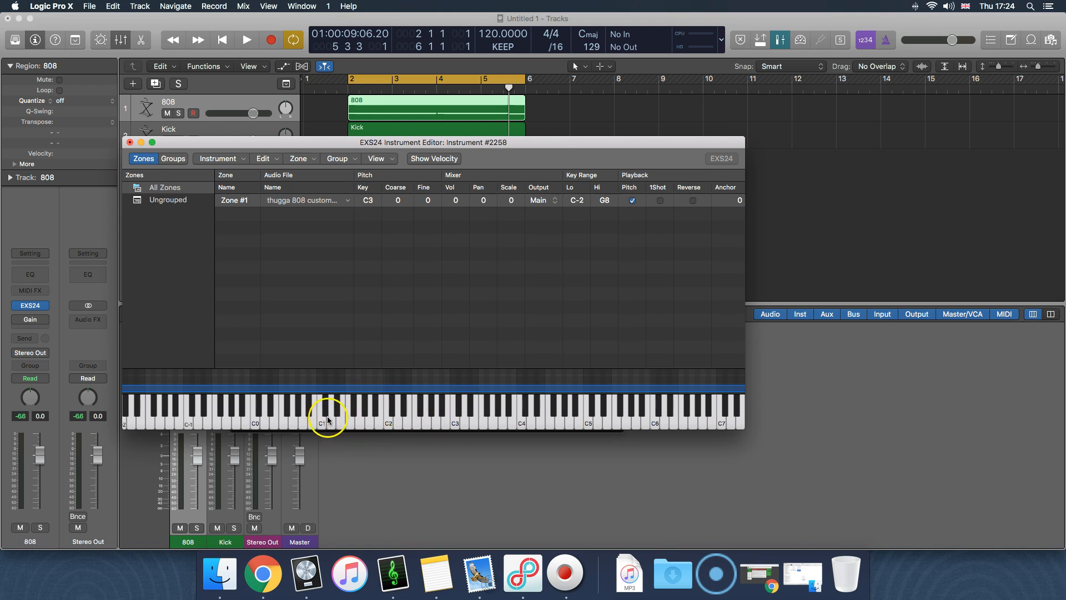
pyautogui.click(370, 199)
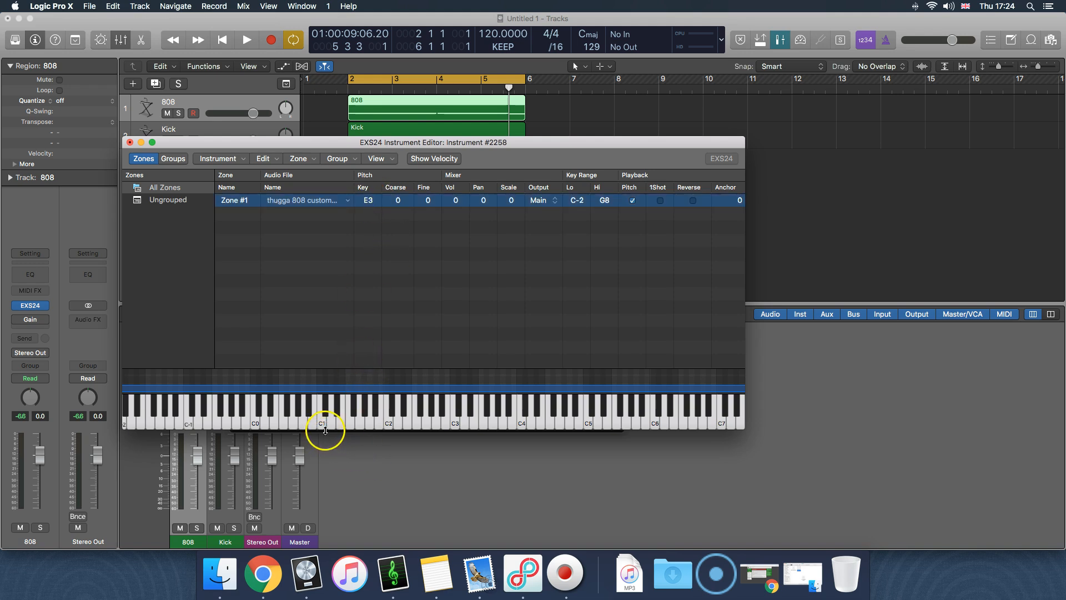
pyautogui.click(469, 427)
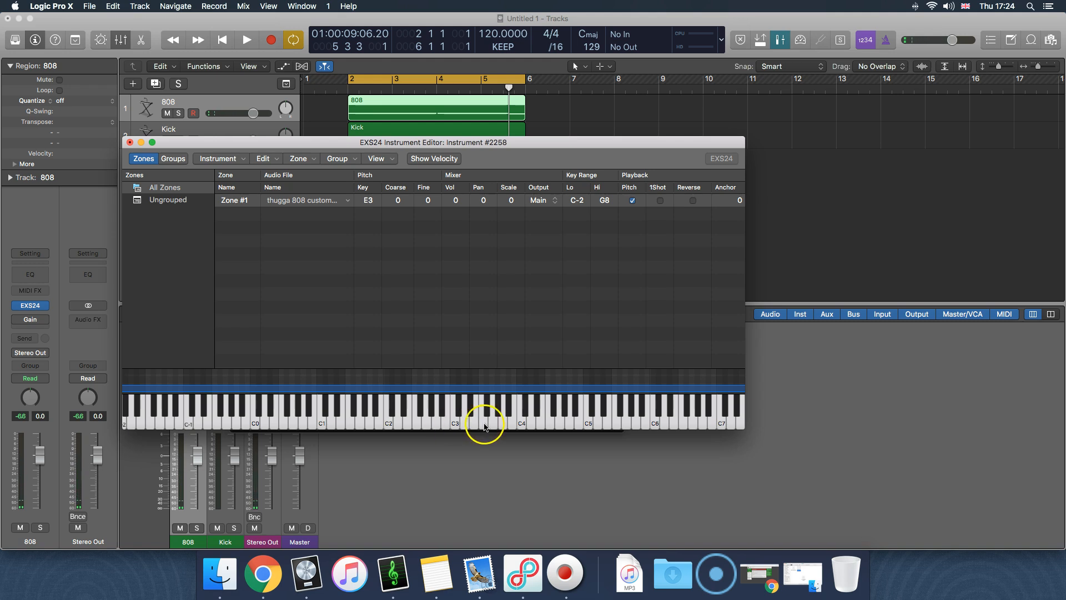
pyautogui.click(475, 425)
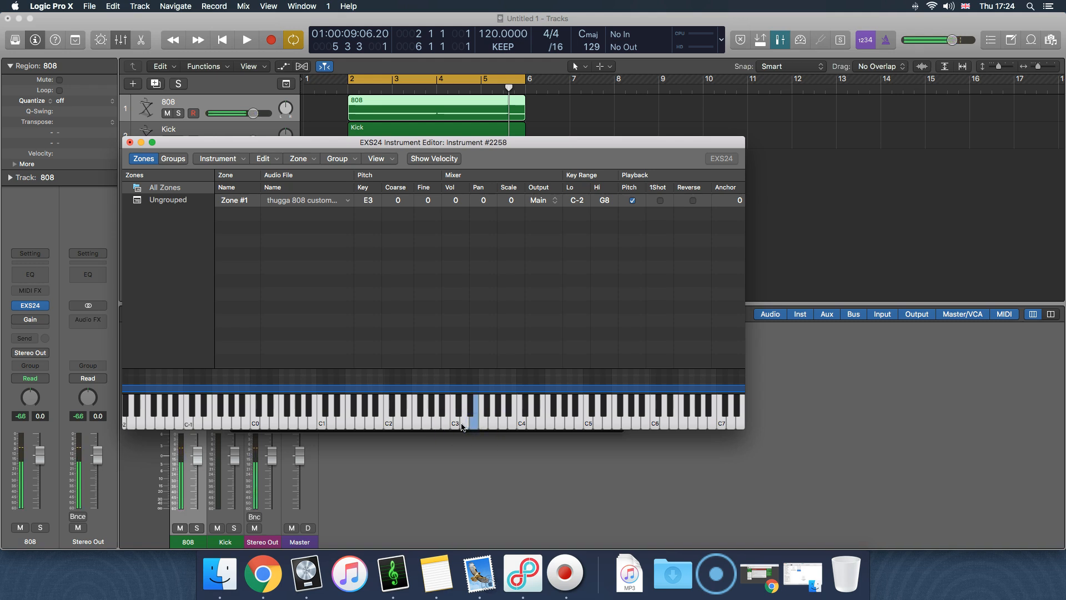
# Compare C3, E3 and the neighbouring notes on the editor's keyboard with the new root key
pyautogui.click(457, 426)
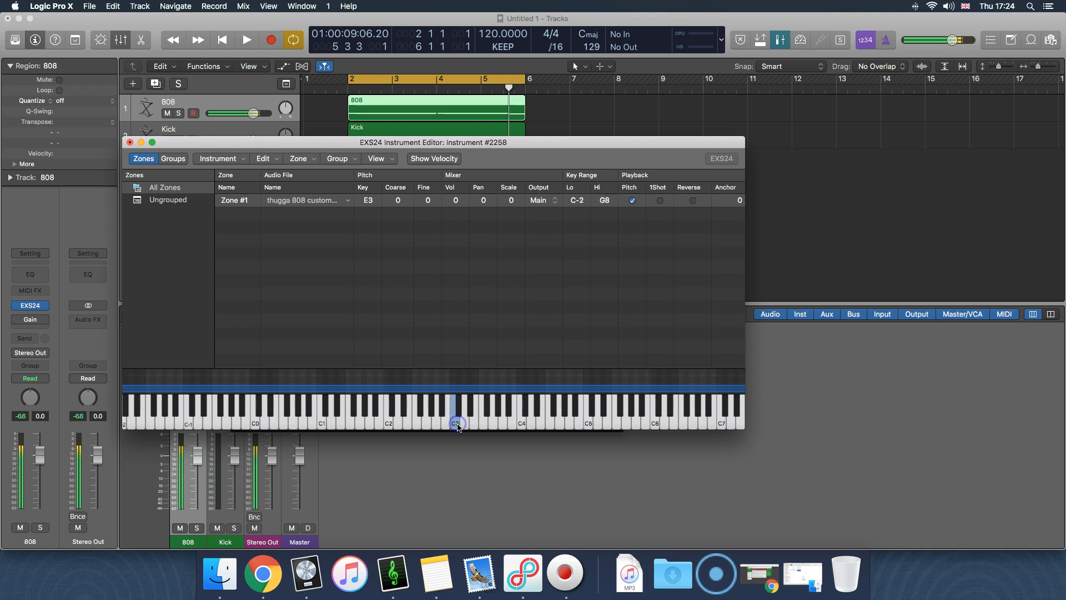
pyautogui.click(476, 425)
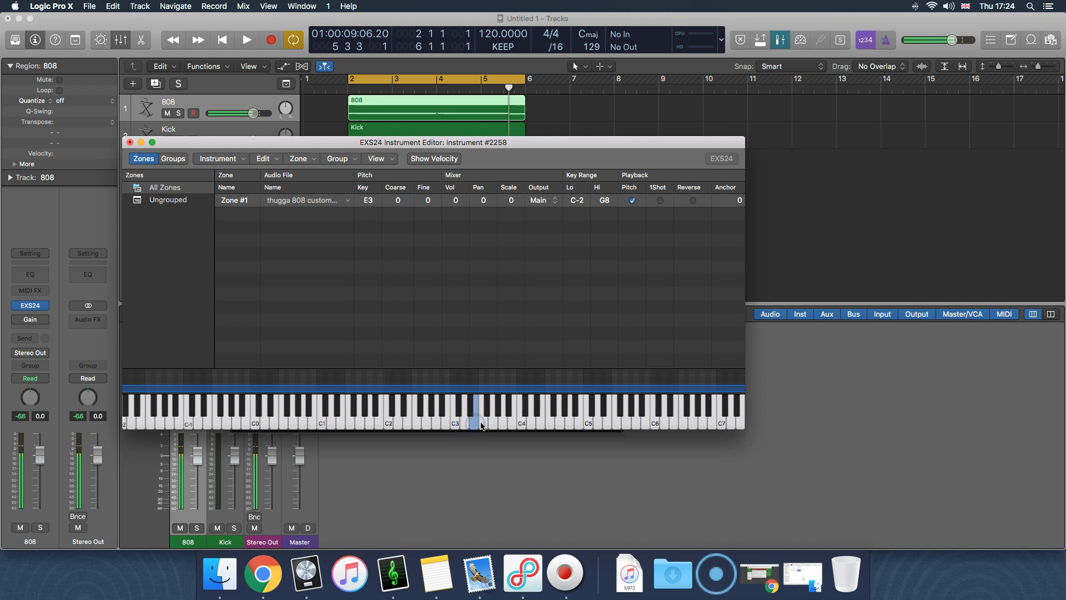
pyautogui.click(493, 425)
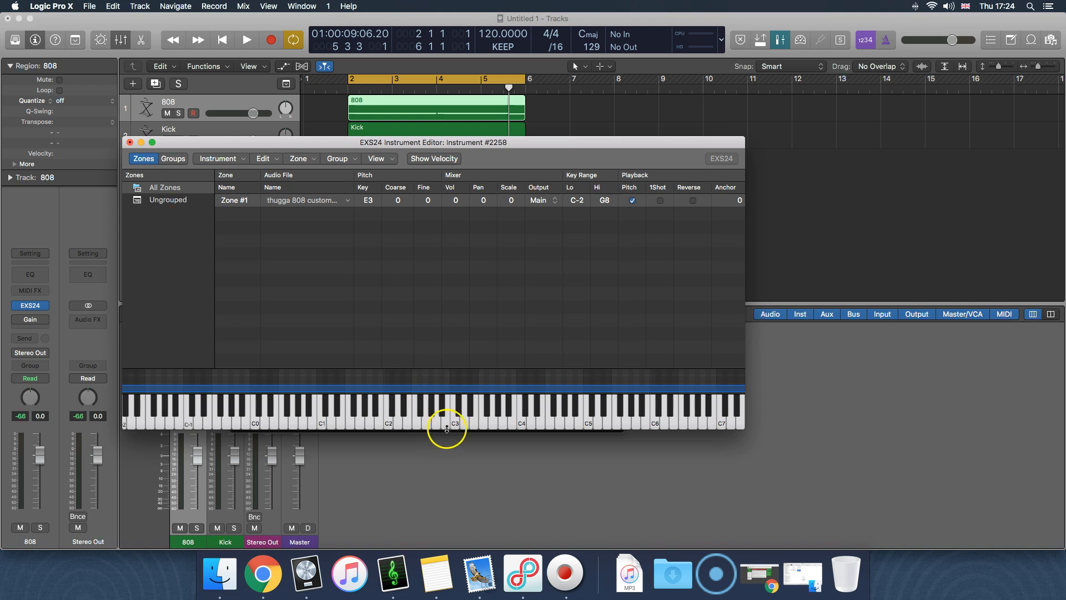
pyautogui.moveTo(458, 425); pyautogui.dragTo(488, 428)
pyautogui.click(413, 291)
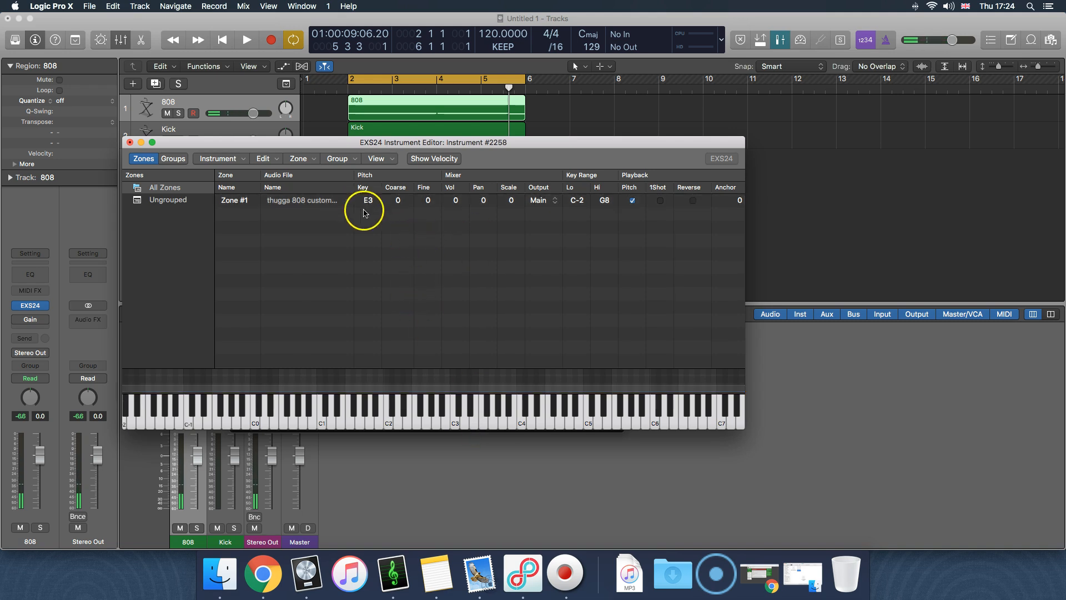
# Close the EXS24 Instrument Editor and the 808 track's EXS24 plug-in window
pyautogui.click(314, 201)
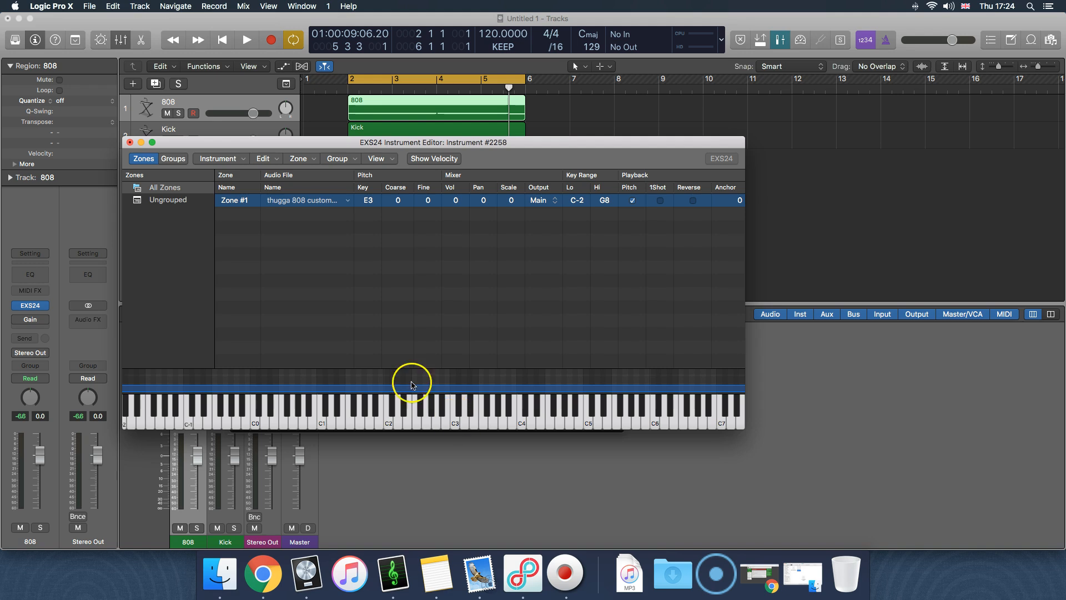
pyautogui.click(217, 160)
pyautogui.click(263, 164)
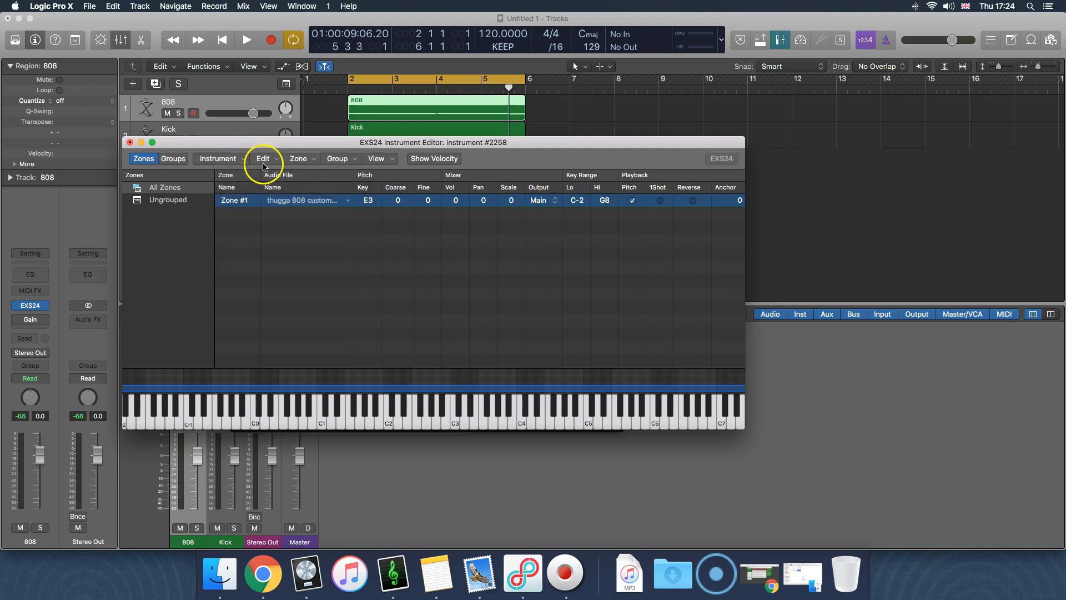
pyautogui.click(130, 142)
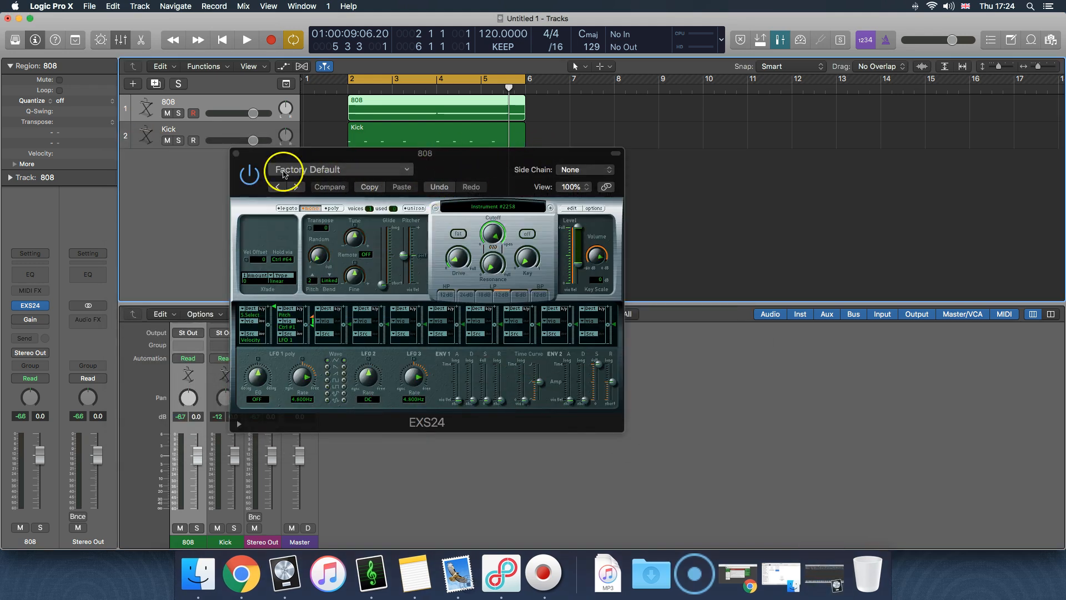
pyautogui.click(236, 154)
# Deselect the 808 region and move the playhead to the middle of bar 1
pyautogui.click(416, 191)
pyautogui.click(328, 91)
pyautogui.moveTo(328, 90); pyautogui.dragTo(329, 90)
pyautogui.click(326, 93)
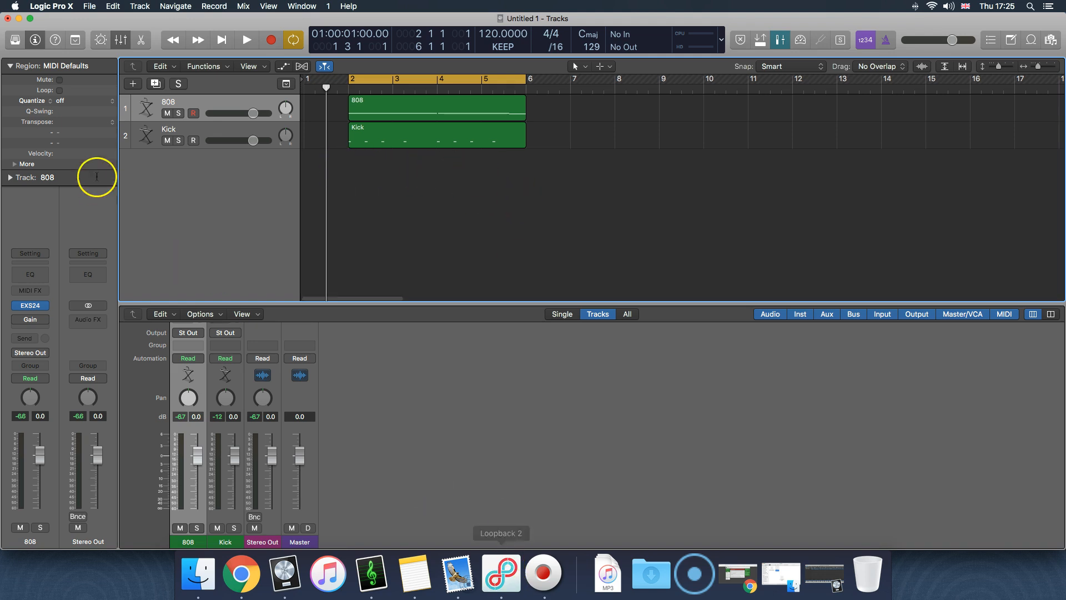
pyautogui.hscroll(1, 250, 97)
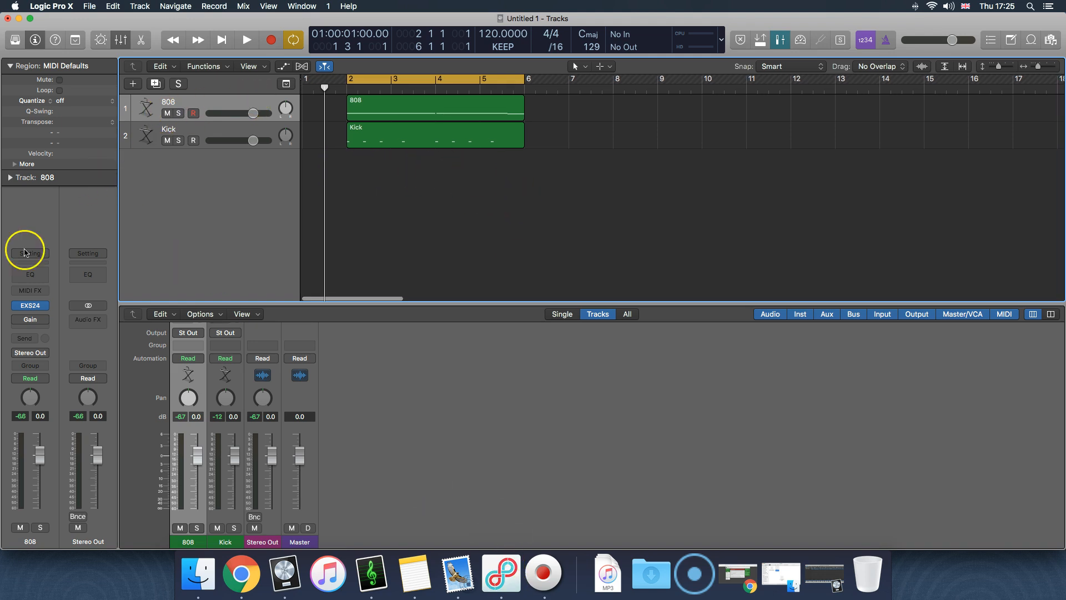
# Reopen the EXS24 Instrument Editor from the 808 track and play notes around C4 on its keyboard
pyautogui.click(31, 305)
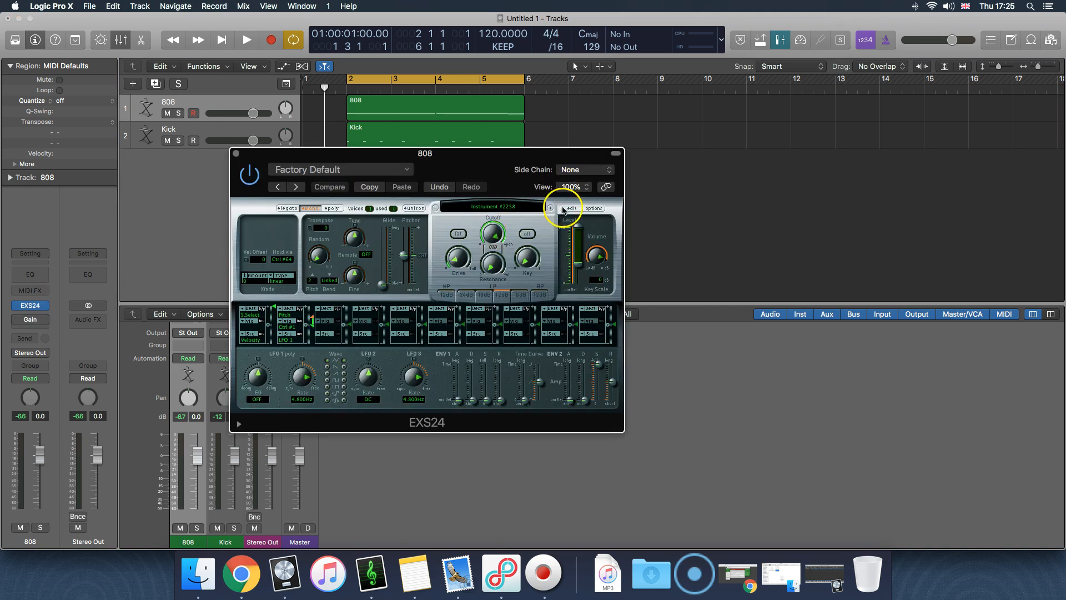
pyautogui.click(564, 209)
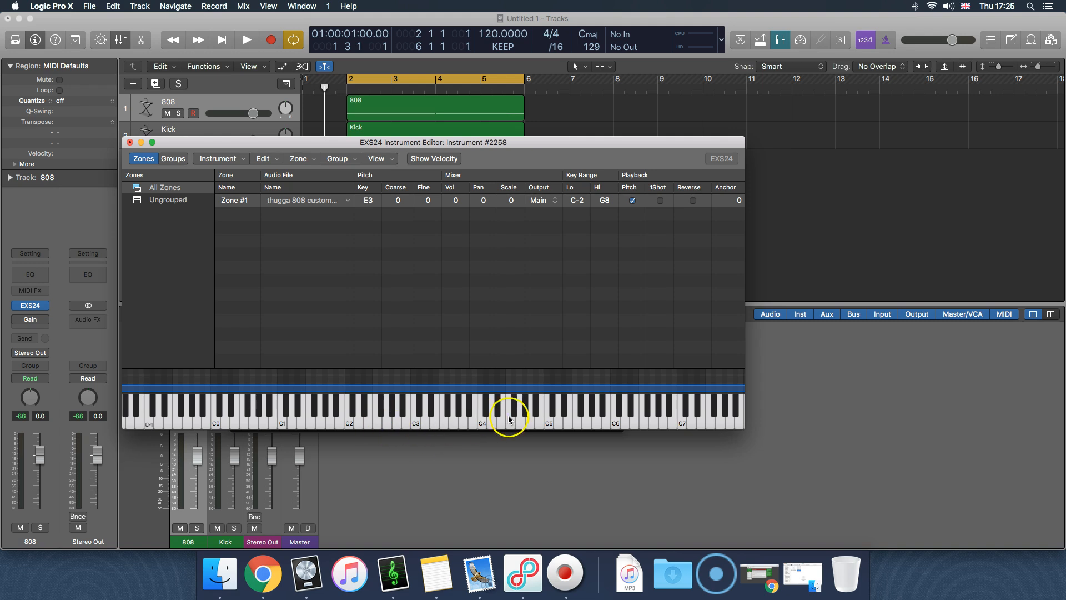
pyautogui.moveTo(452, 425); pyautogui.dragTo(556, 432)
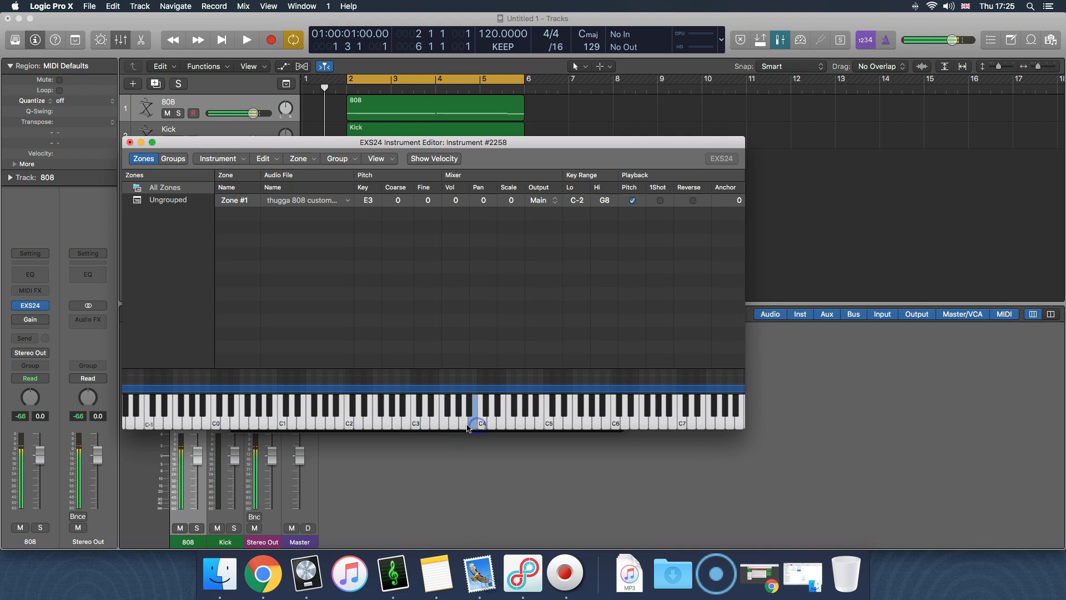
pyautogui.click(516, 424)
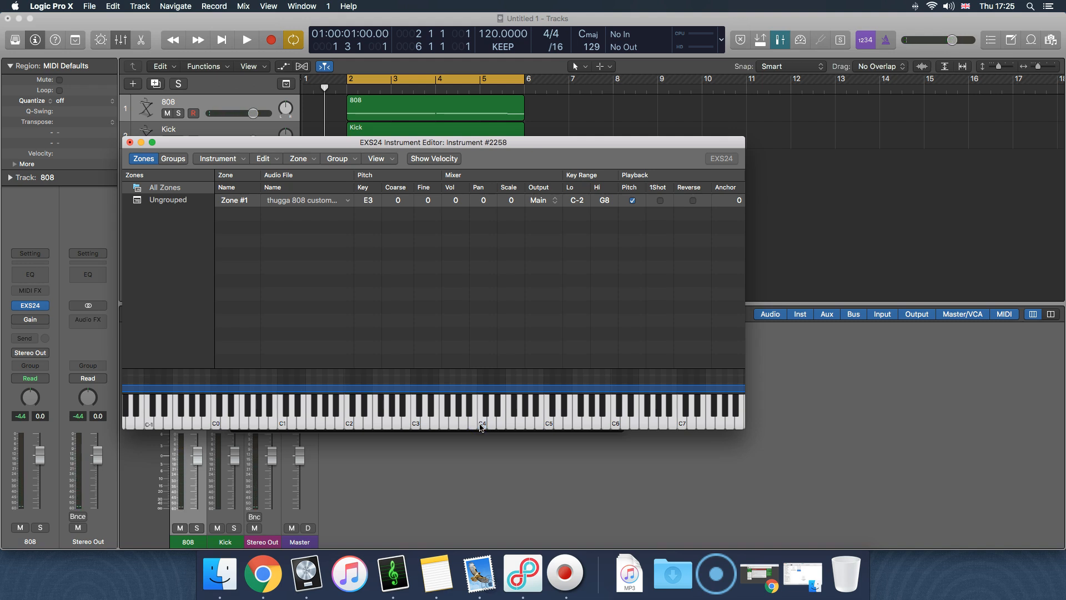
# Play another note on the EXS24 Instrument Editor's keyboard and minimize the editor
pyautogui.click(451, 425)
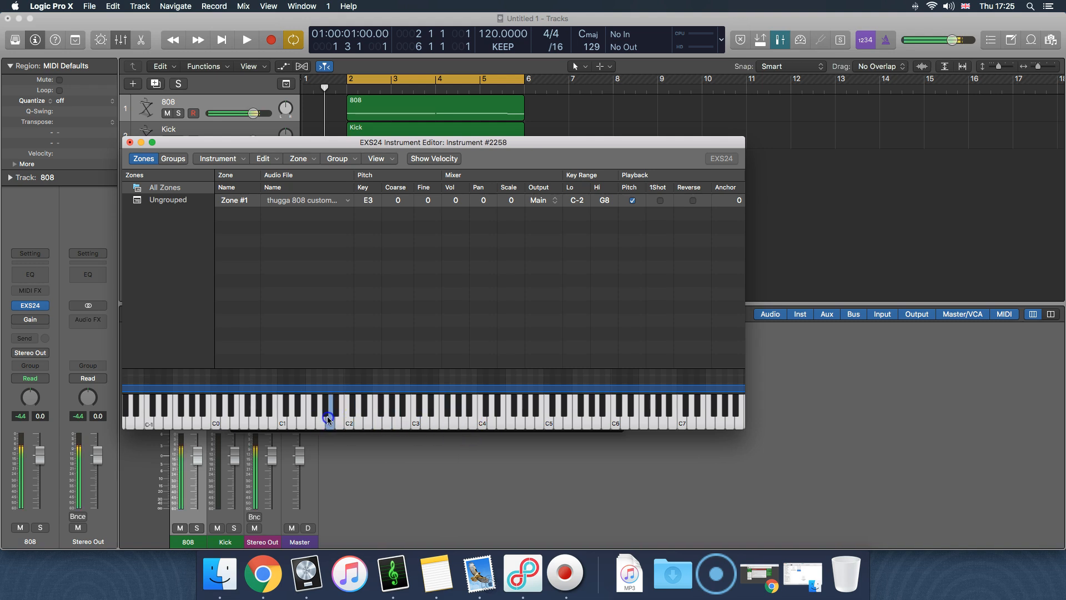
pyautogui.click(140, 142)
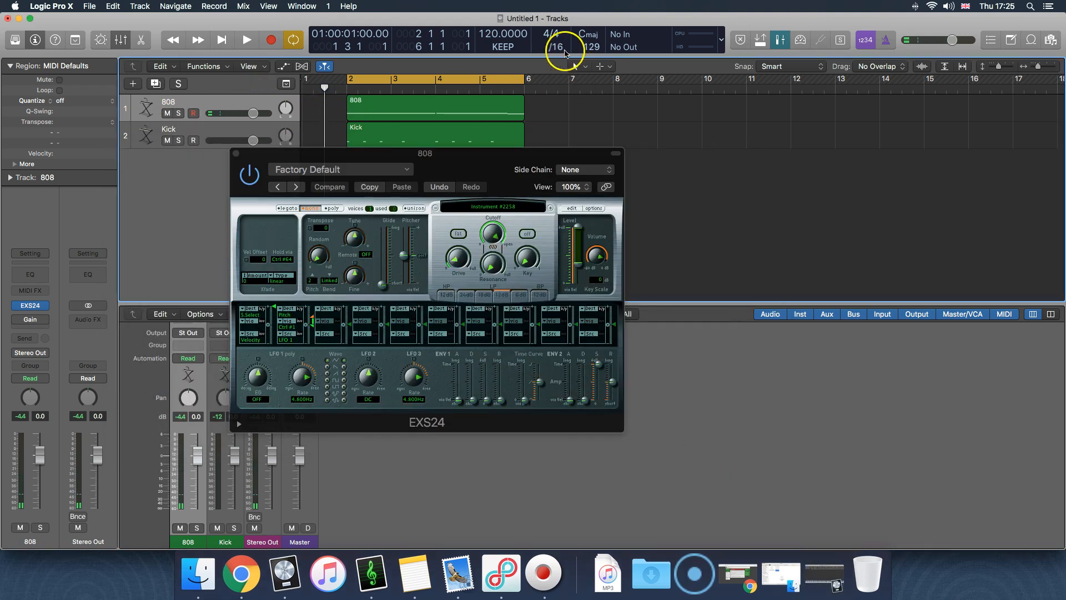
# Set the project's key signature to E major
pyautogui.click(588, 39)
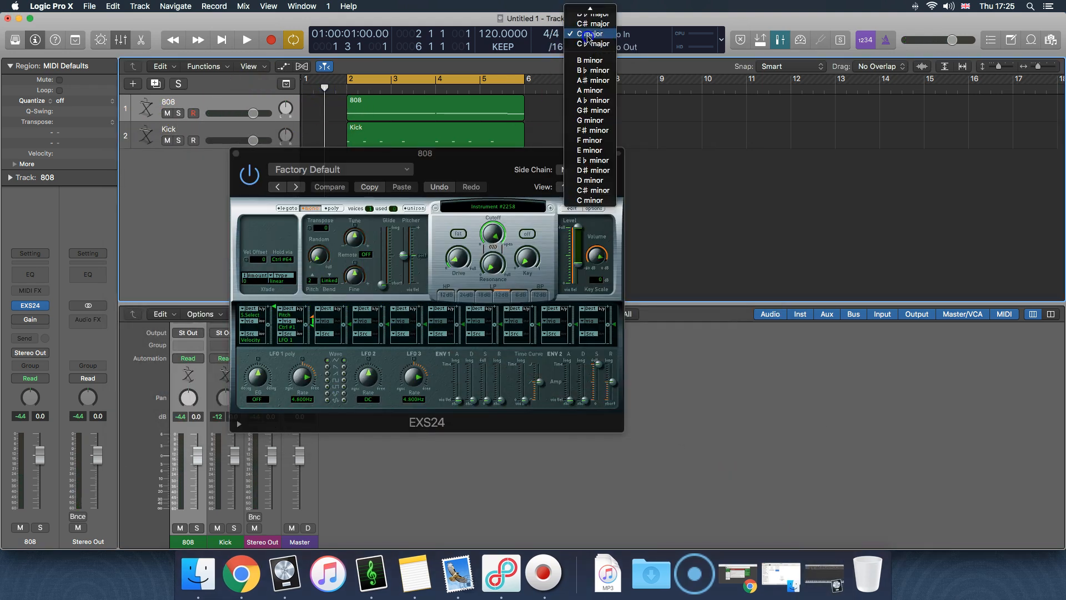
pyautogui.moveTo(592, 10)
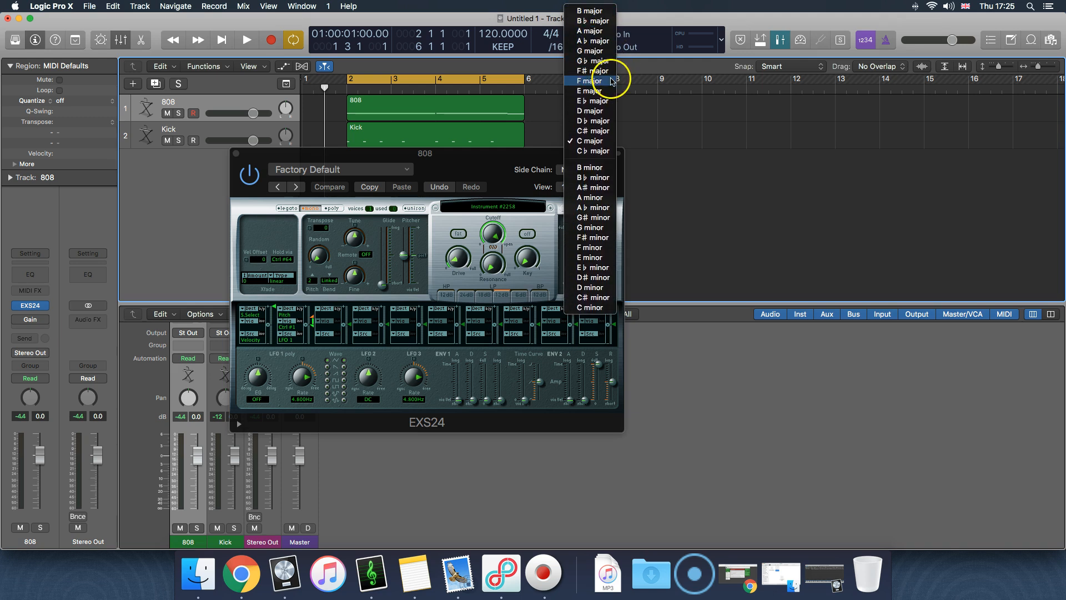
pyautogui.click(606, 93)
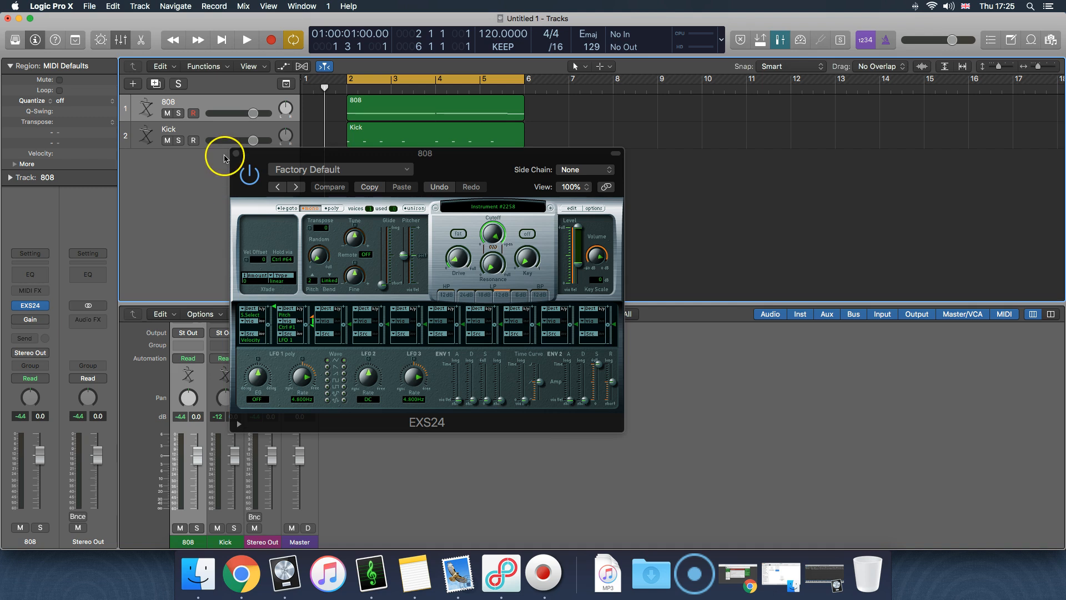
# Close the 808 track's EXS24 plug-in window and open the 808 region in the Piano Roll
pyautogui.click(236, 154)
pyautogui.click(363, 141)
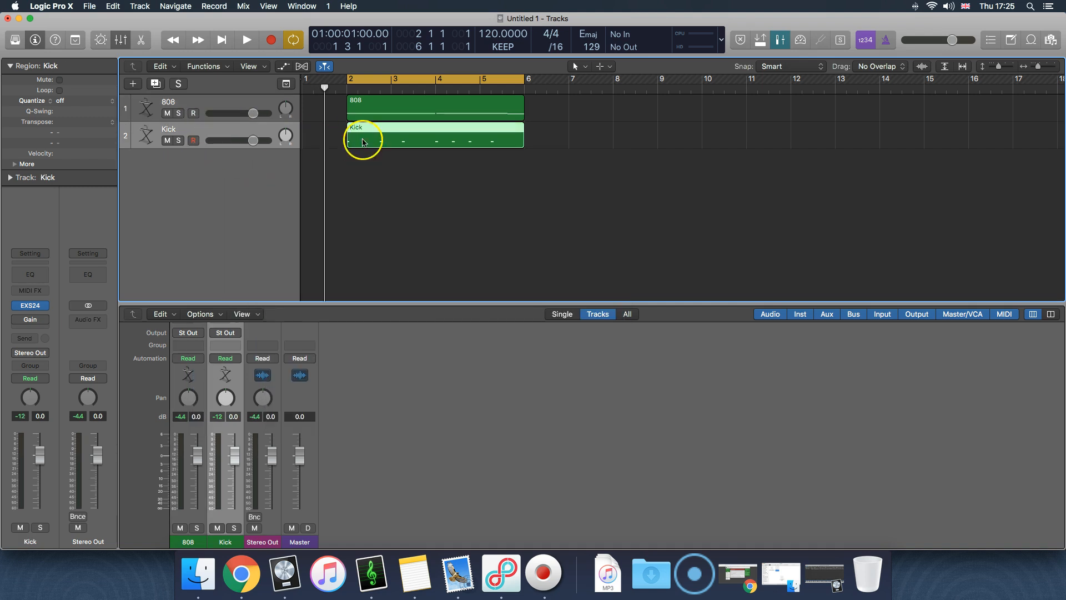
pyautogui.click(198, 105)
pyautogui.doubleClick(509, 117)
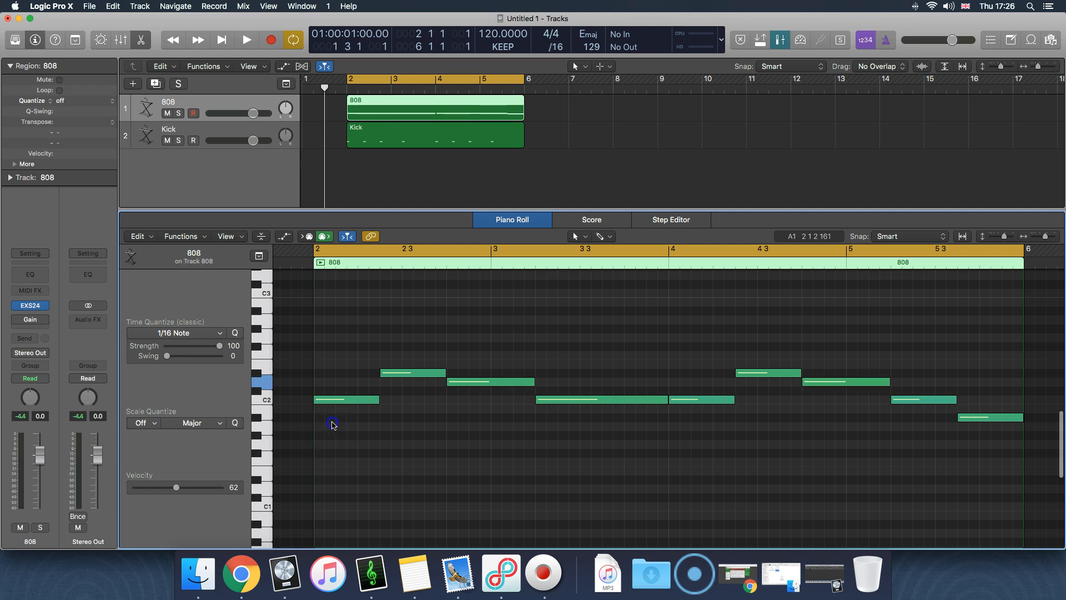
# Audition the first five notes of the 808 region one by one in the Piano Roll
pyautogui.click(340, 398)
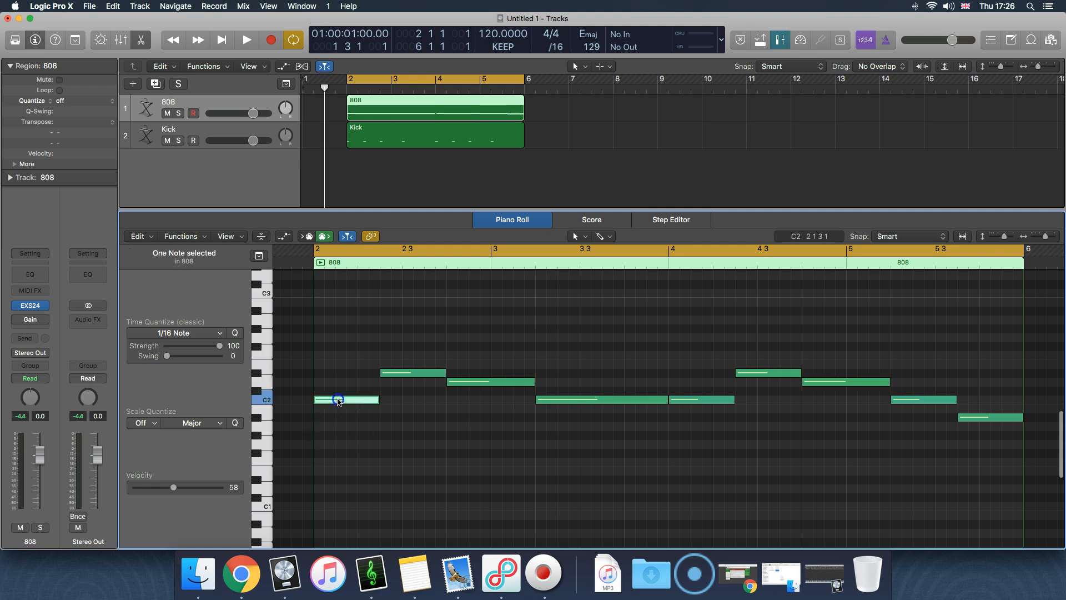
pyautogui.click(427, 373)
pyautogui.click(491, 382)
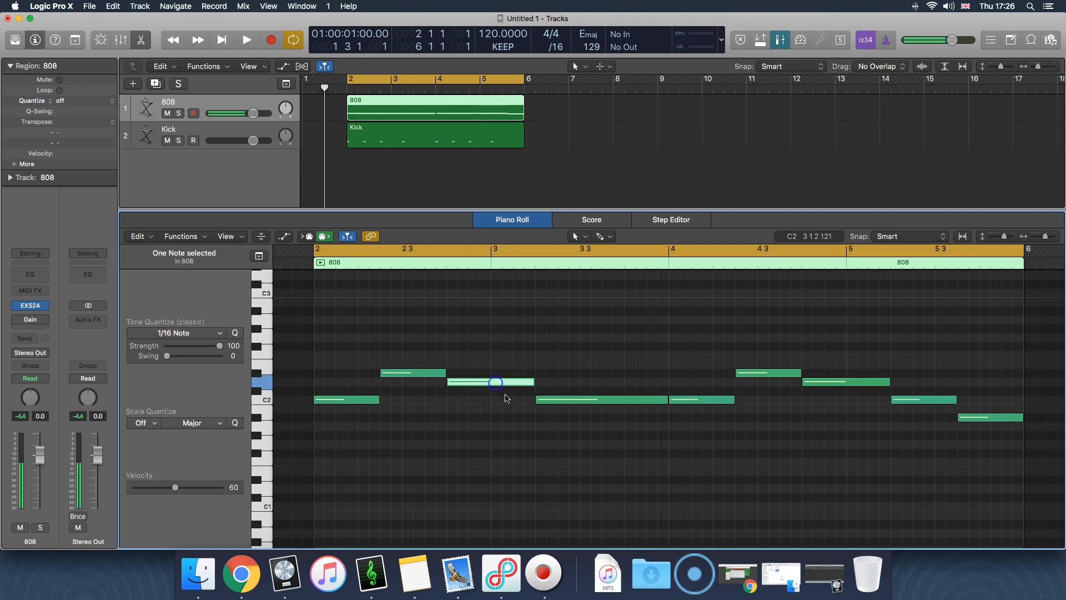
pyautogui.click(569, 399)
pyautogui.click(707, 401)
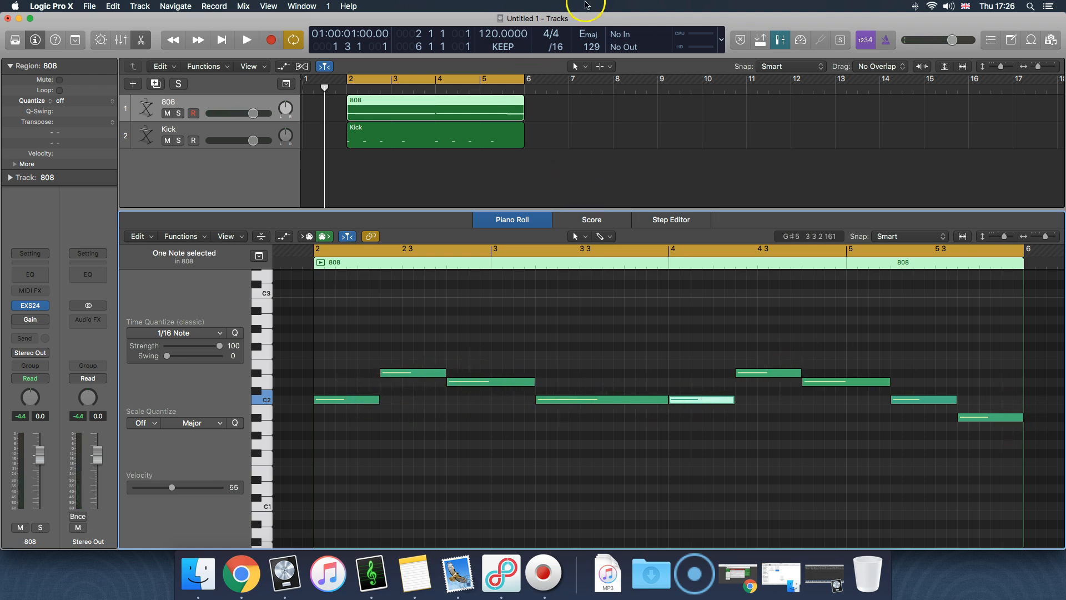
# Set the project's key signature back to C major and deselect the 808 notes
pyautogui.click(589, 34)
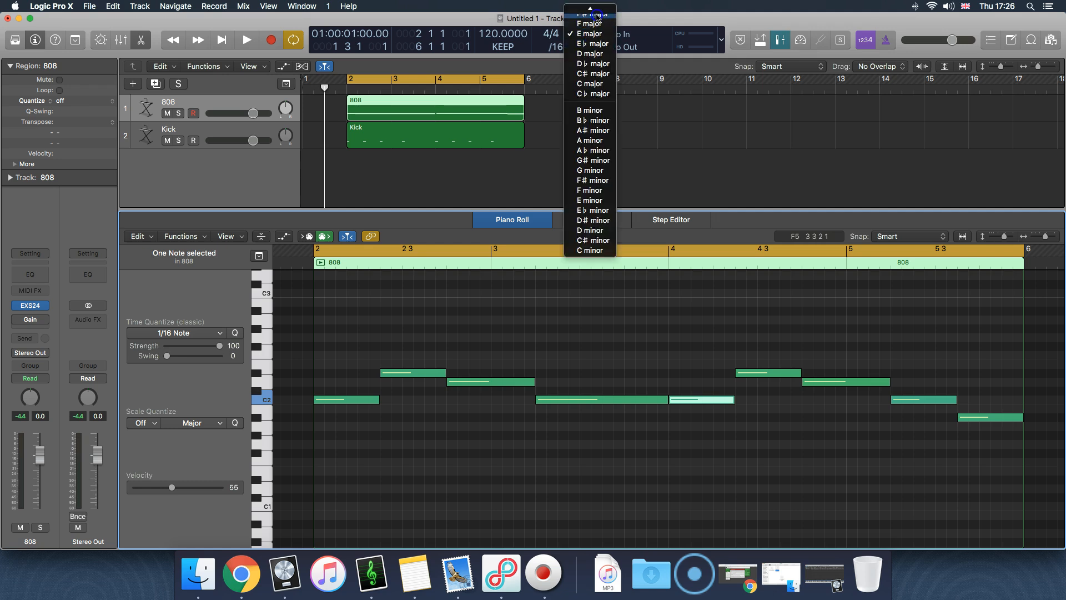
pyautogui.click(604, 67)
pyautogui.click(440, 98)
pyautogui.click(370, 455)
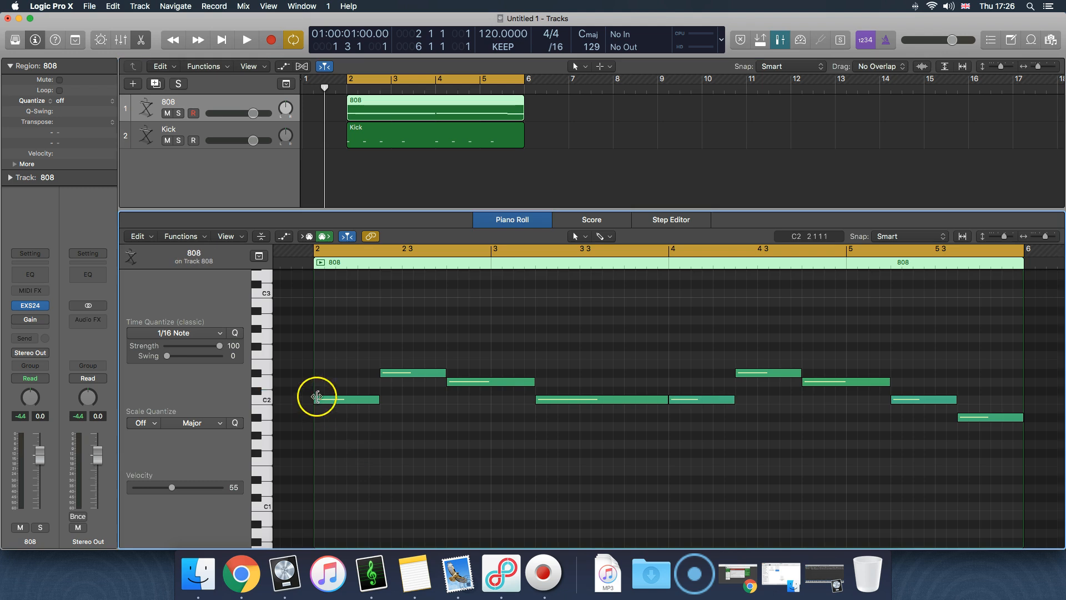
# Transpose all notes of the 808 region up by 12 semitones and clear the note selection
pyautogui.click(349, 419)
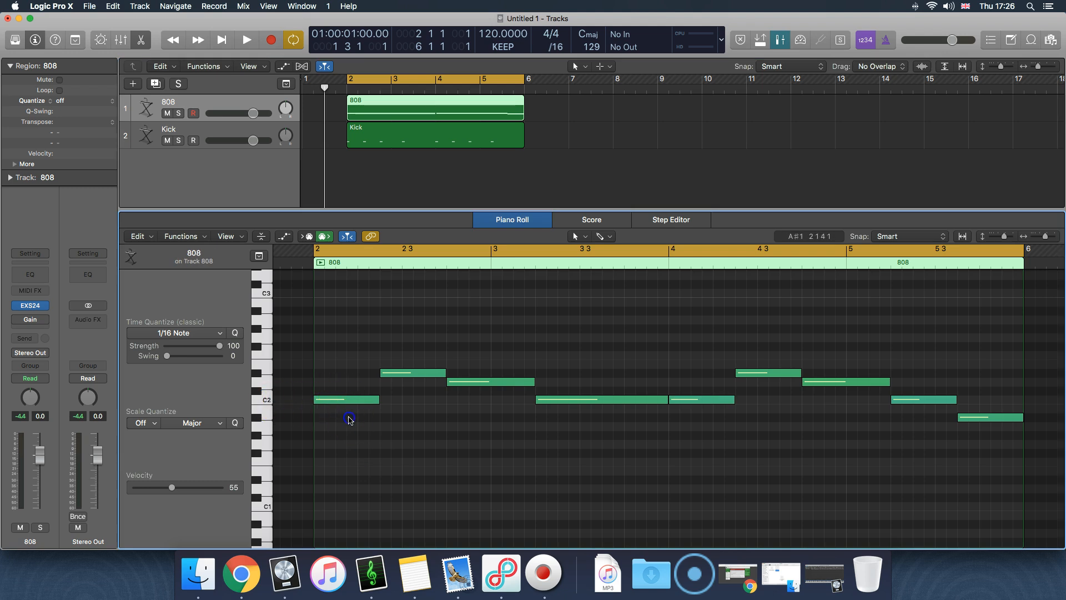
pyautogui.press('super+a')
pyautogui.rightClick(345, 399)
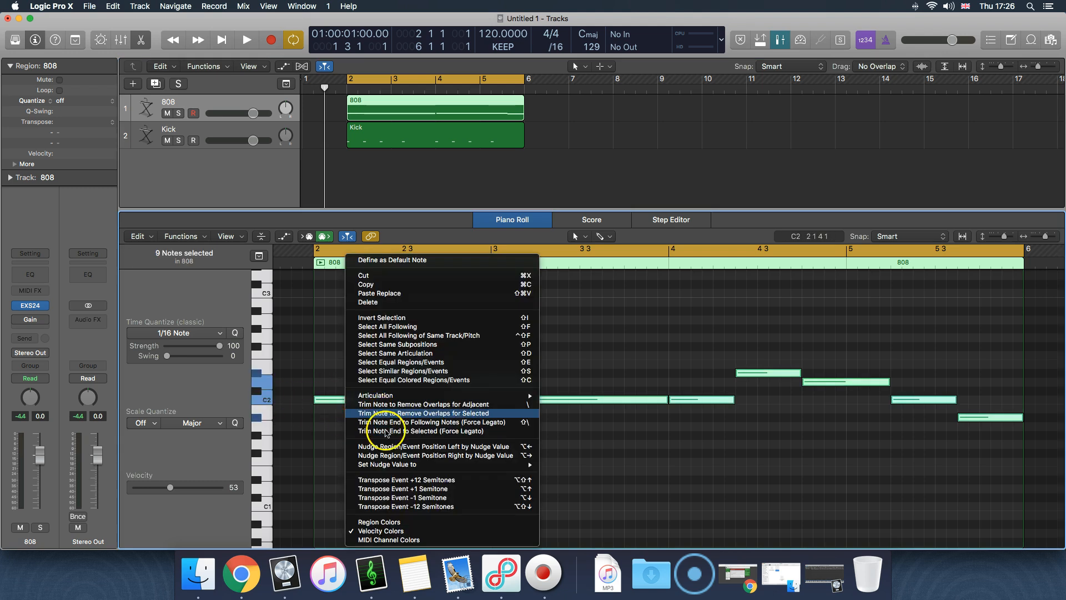
pyautogui.click(405, 481)
pyautogui.click(389, 438)
pyautogui.scroll(2, 385, 435)
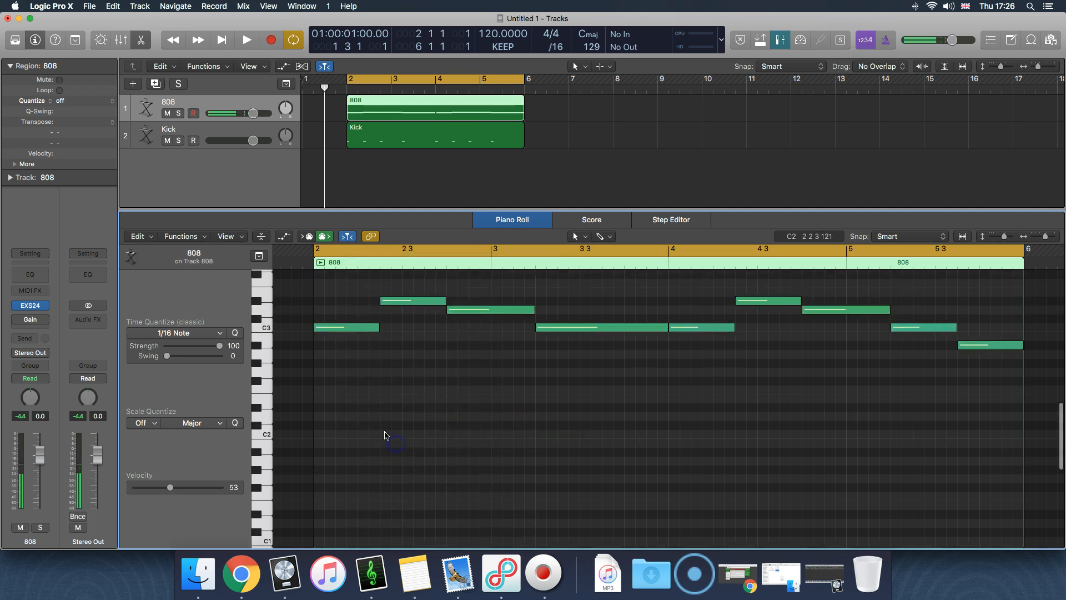
# Play C3 and the notes just above it on the Piano Roll's keyboard
pyautogui.click(263, 328)
pyautogui.click(266, 308)
pyautogui.click(267, 296)
pyautogui.click(449, 390)
# Mute the Kick track and play the transposed 808 line through the cycle range, stopping playback near its end
pyautogui.click(167, 141)
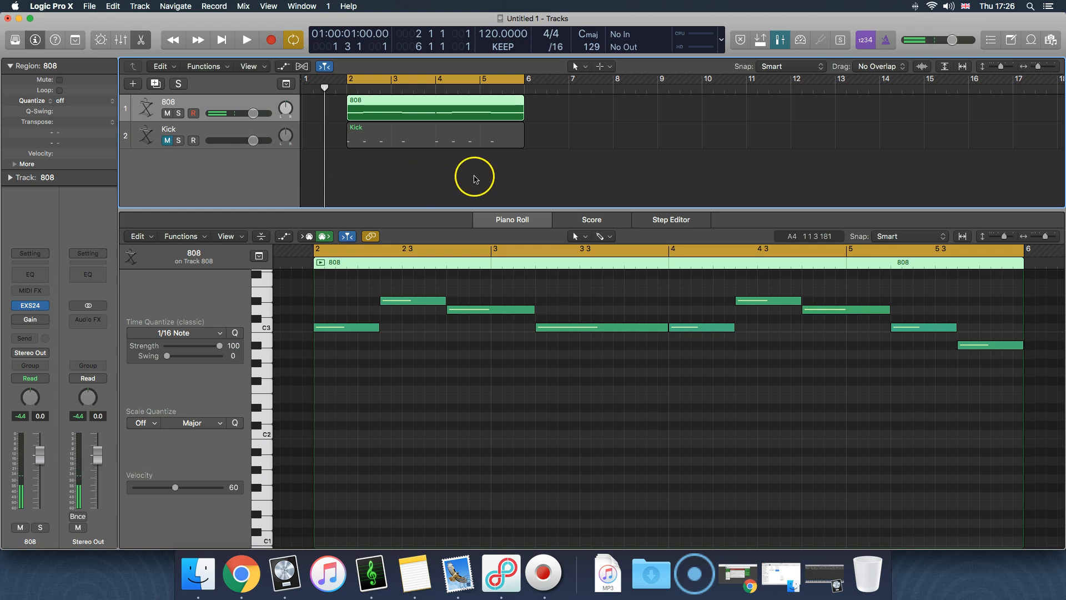
pyautogui.click(475, 178)
pyautogui.press('space')
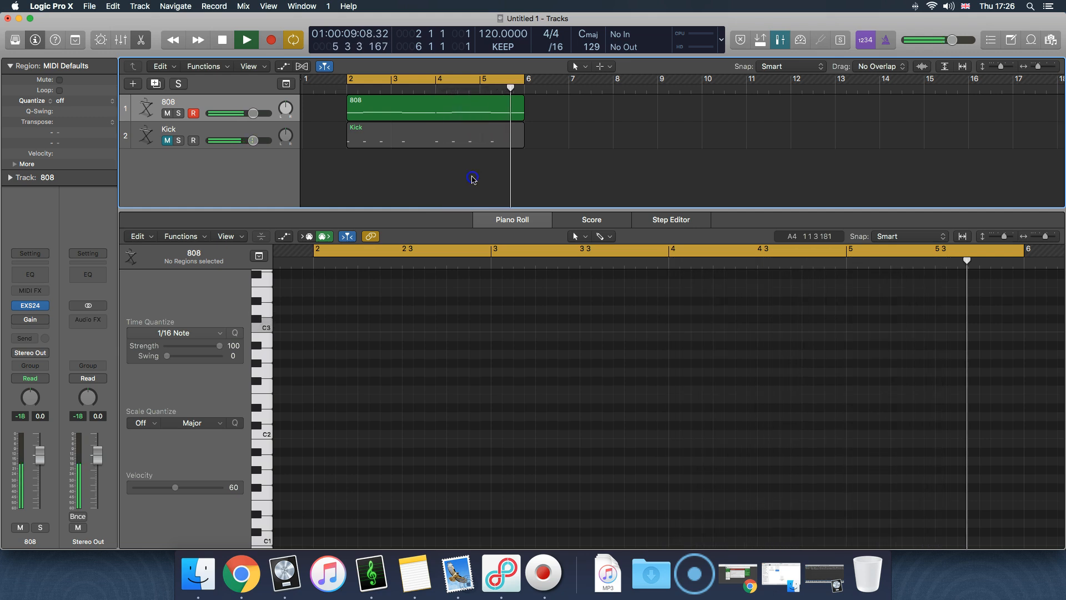
pyautogui.click(381, 181)
pyautogui.press('space')
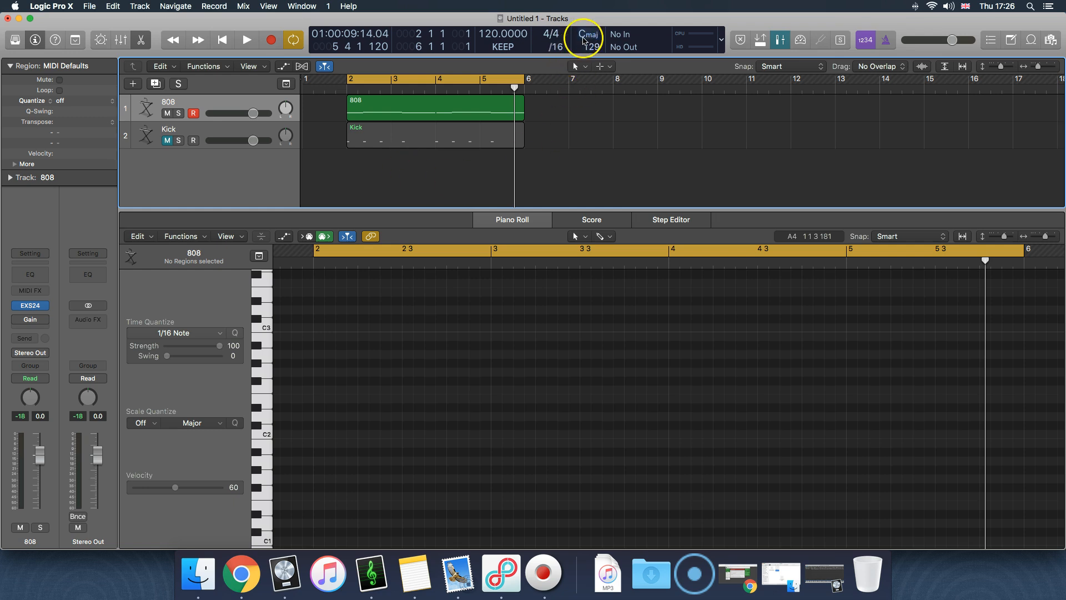
# Examine the transposed notes of the 808 region in the Piano Roll and deselect the region
pyautogui.click(402, 118)
pyautogui.click(355, 347)
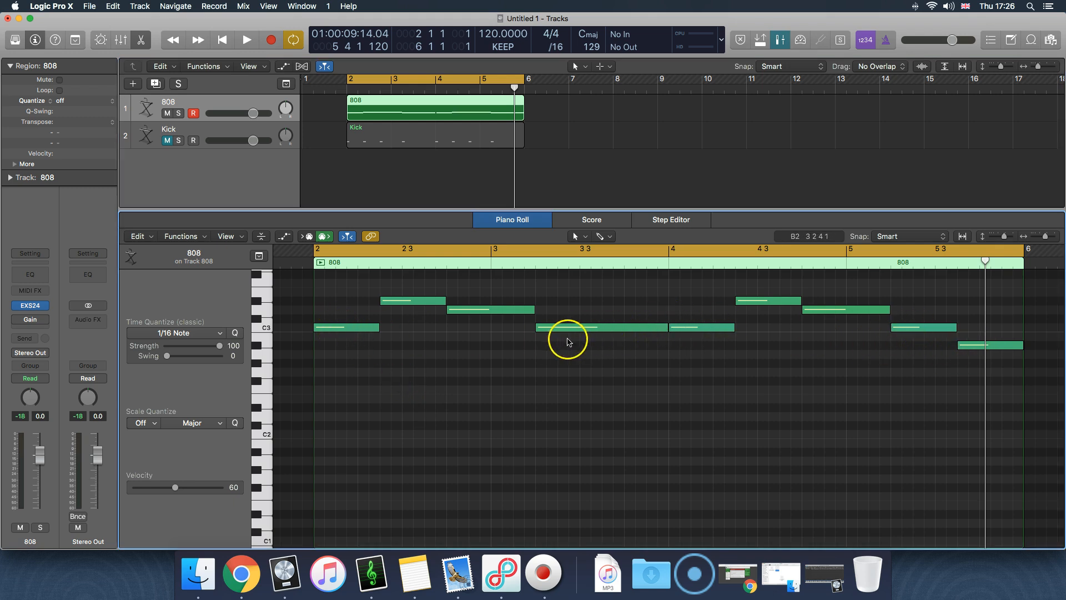
pyautogui.click(422, 153)
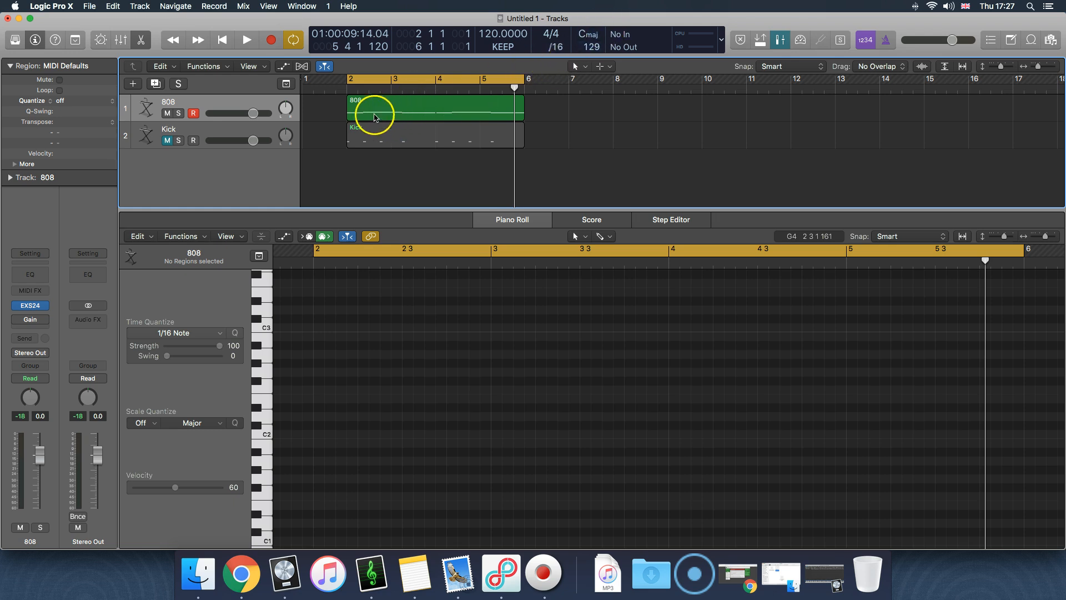
# Select the Kick track, unmute it and deselect its region
pyautogui.click(216, 128)
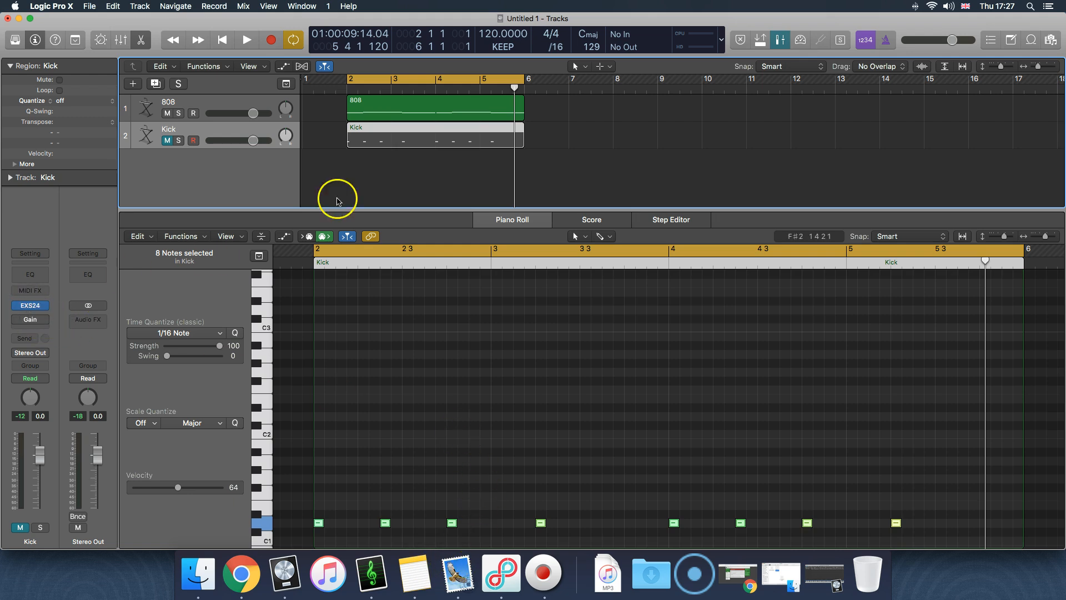
pyautogui.click(167, 139)
pyautogui.click(398, 191)
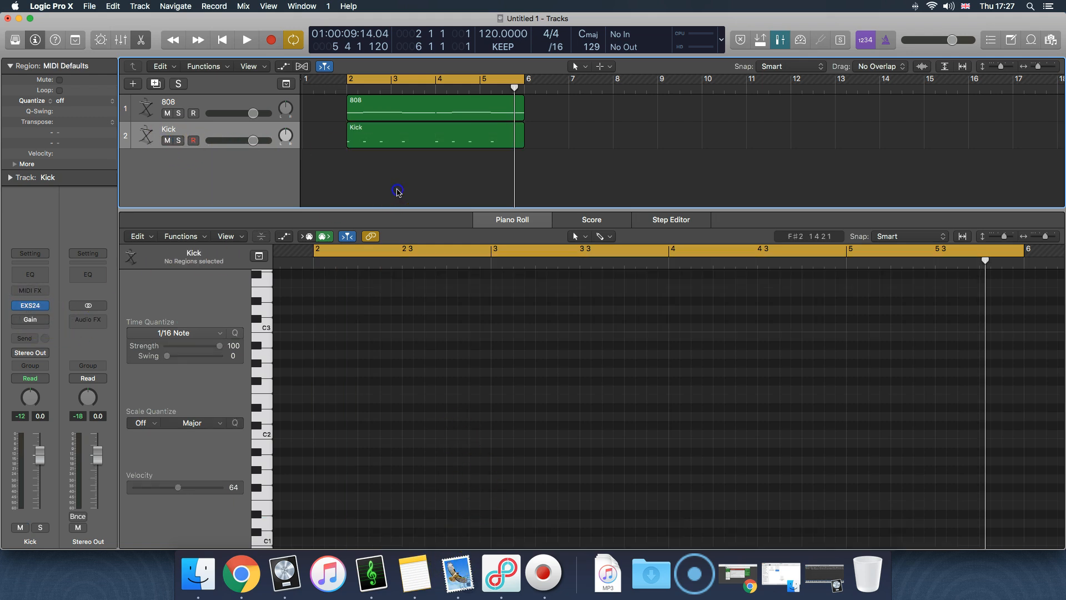
# Examine the Kick track's sample zones in the EXS24 Instrument Editor, close both EXS24 windows and deselect the Kick region
pyautogui.click(407, 140)
pyautogui.click(30, 319)
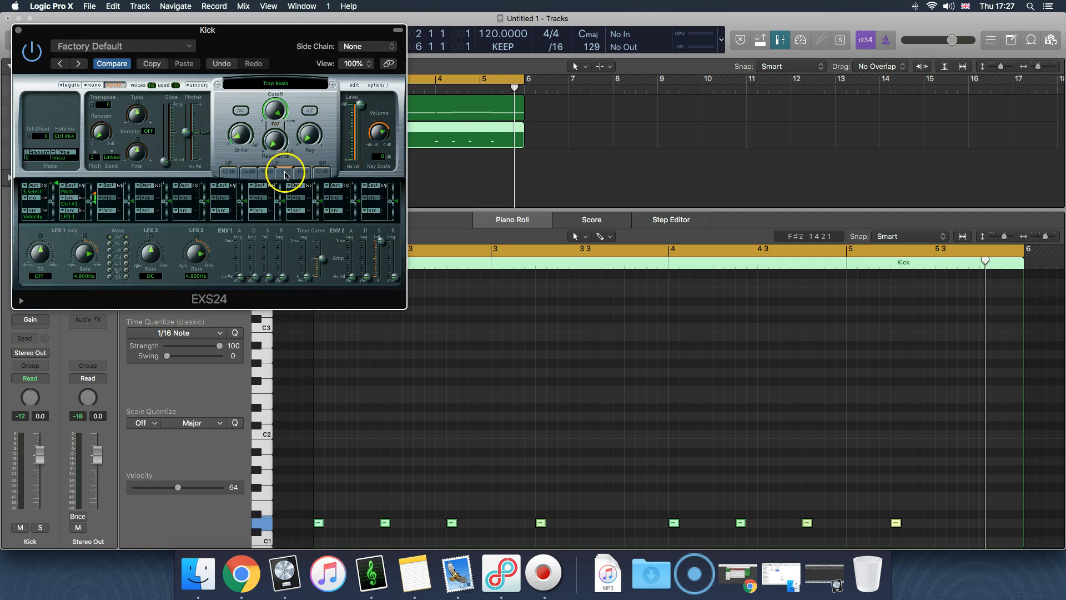
pyautogui.click(351, 86)
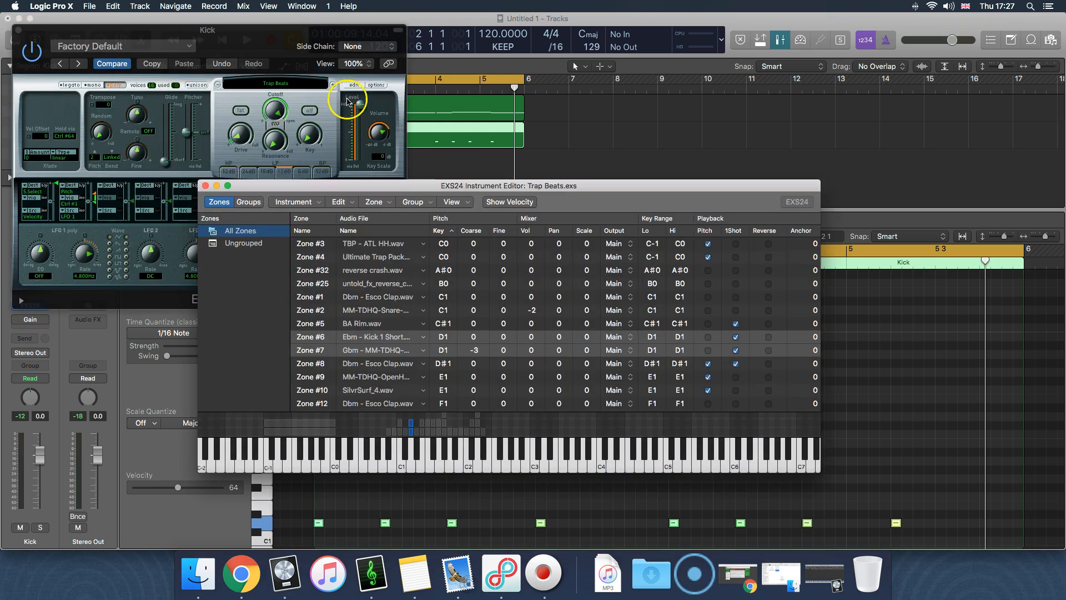
pyautogui.click(205, 185)
pyautogui.click(9, 19)
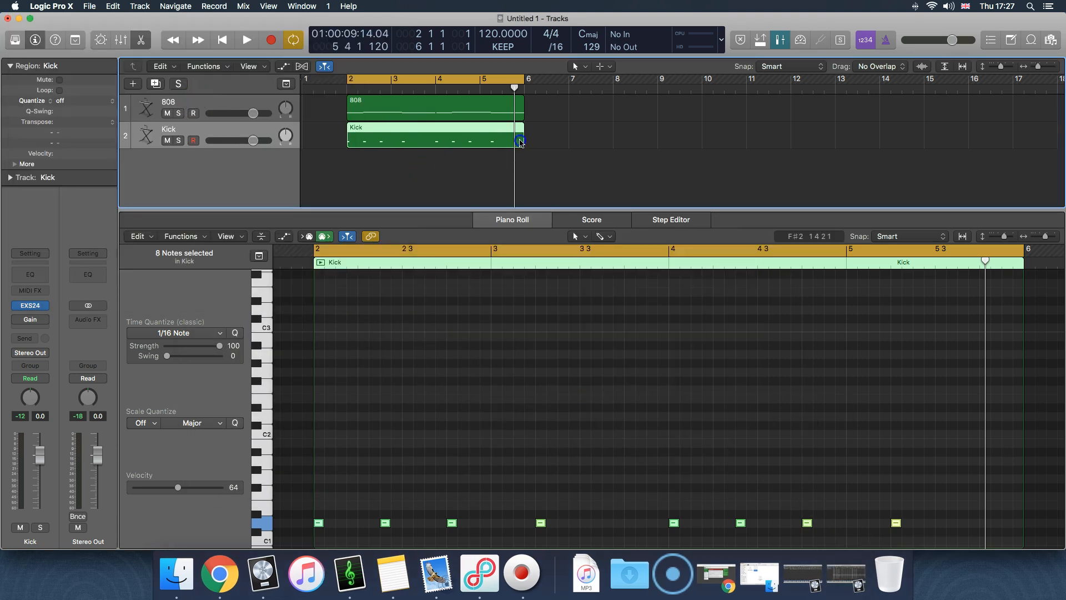
pyautogui.click(505, 167)
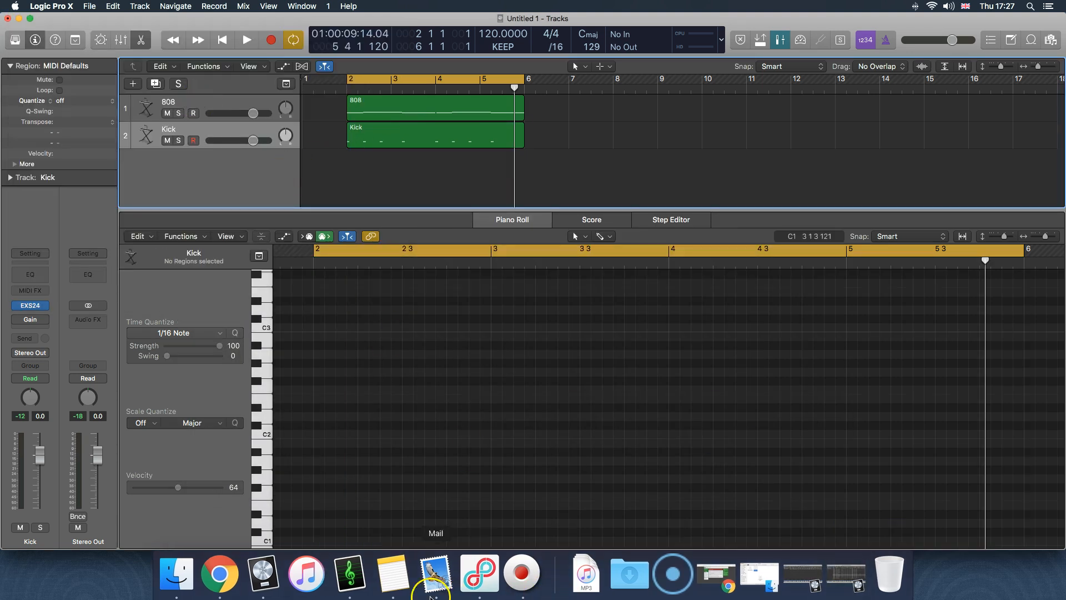
# Switch to KeyFinder and open the Kick folder inside Drums From My Old Beats I Like in Finder
pyautogui.click(350, 572)
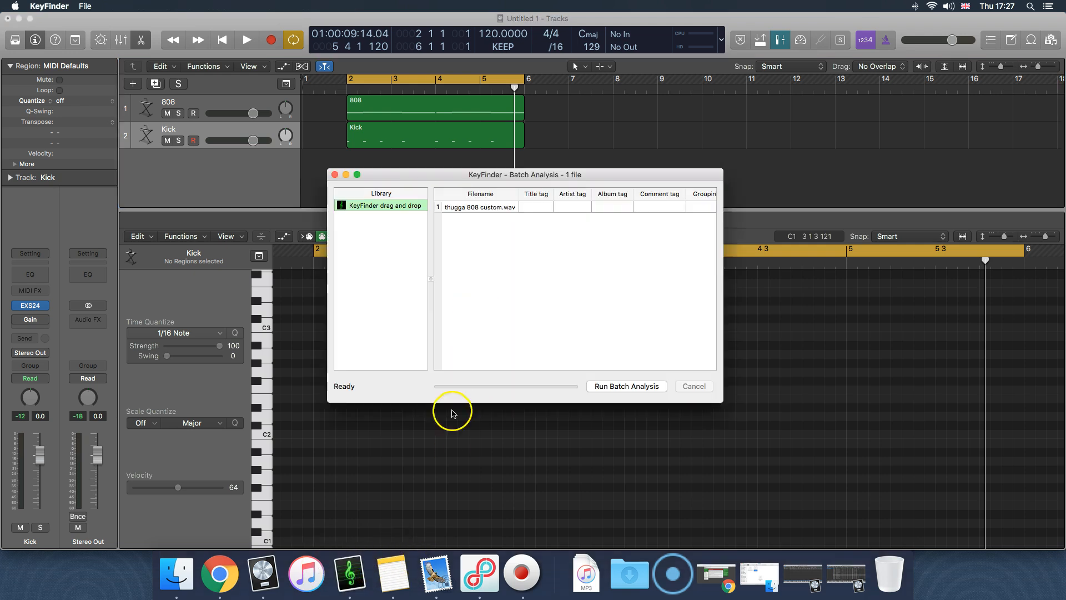
pyautogui.click(192, 578)
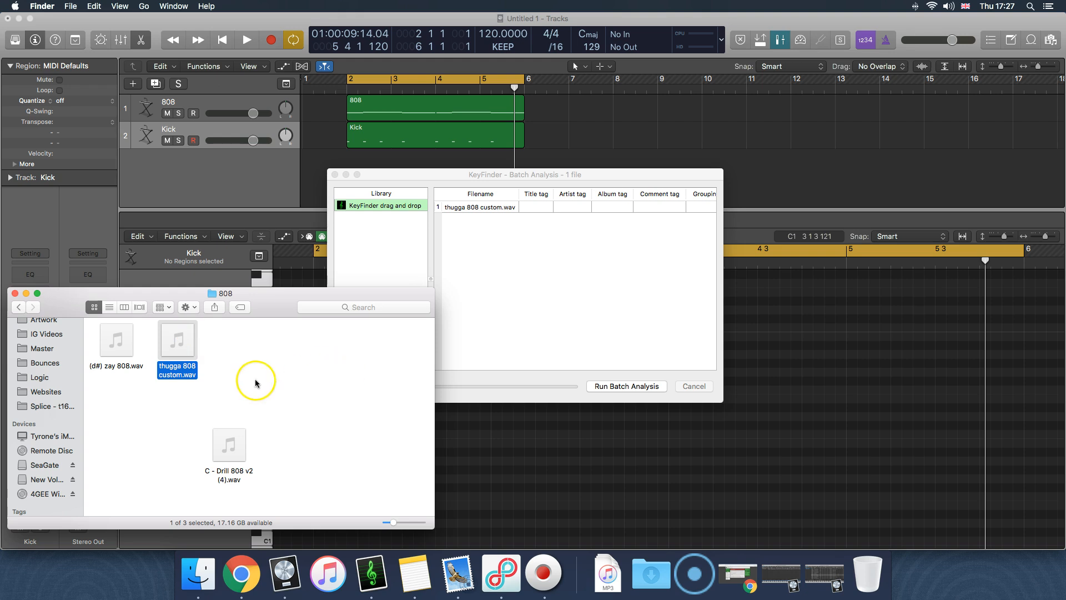
pyautogui.click(255, 378)
pyautogui.click(21, 309)
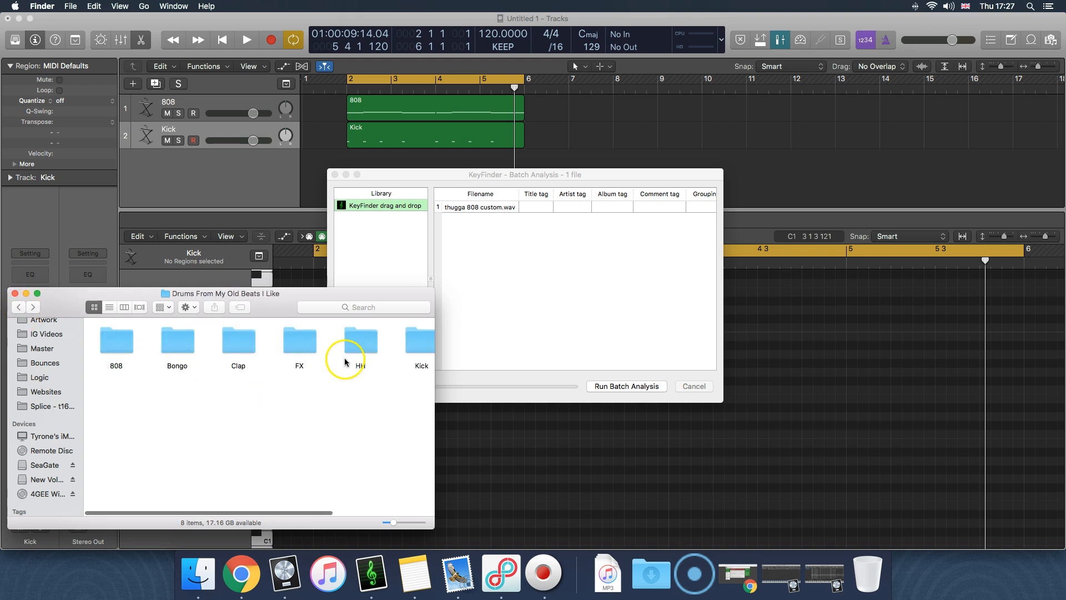
pyautogui.hscroll(5, 341, 353)
pyautogui.doubleClick(280, 346)
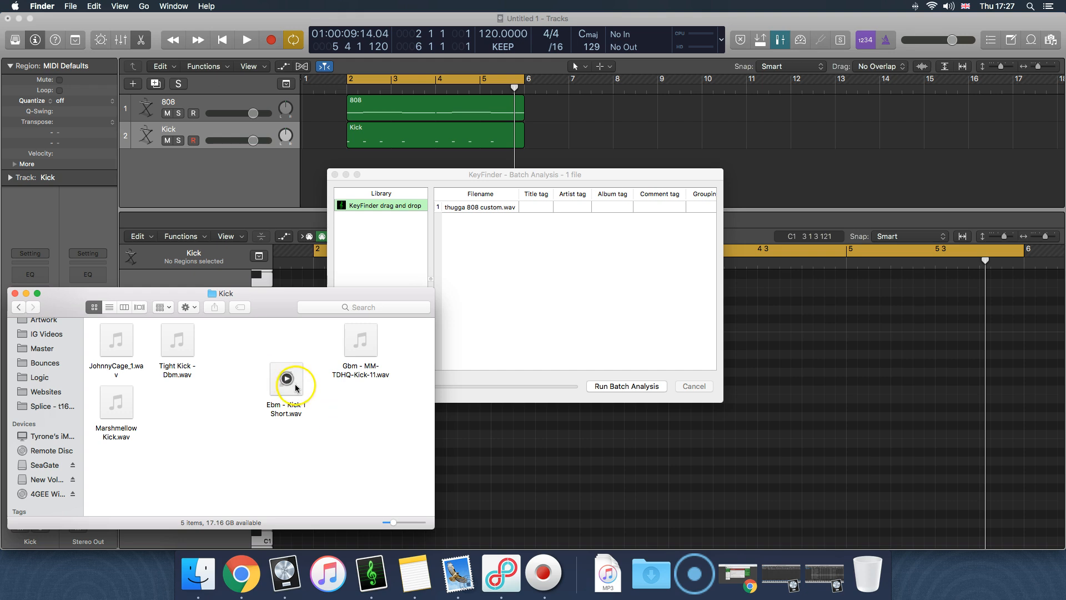
# Add the kick sample JohnnyCage_1.wav to KeyFinder's list and run the batch analysis
pyautogui.moveTo(131, 344); pyautogui.dragTo(558, 329)
pyautogui.click(559, 328)
pyautogui.click(626, 386)
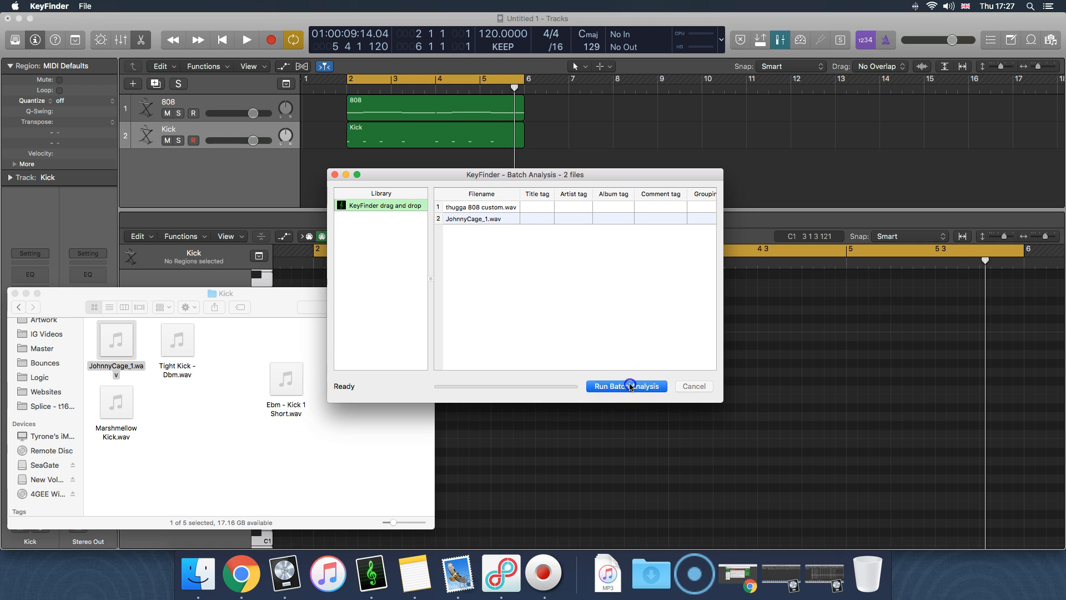
# Close the Finder window and check KeyFinder's result columns for the detected key of JohnnyCage_1.wav
pyautogui.click(15, 293)
pyautogui.hscroll(5, 542, 303)
pyautogui.hscroll(-5, 542, 303)
pyautogui.click(470, 219)
pyautogui.hscroll(5, 654, 241)
pyautogui.hscroll(-5, 686, 215)
pyautogui.click(462, 254)
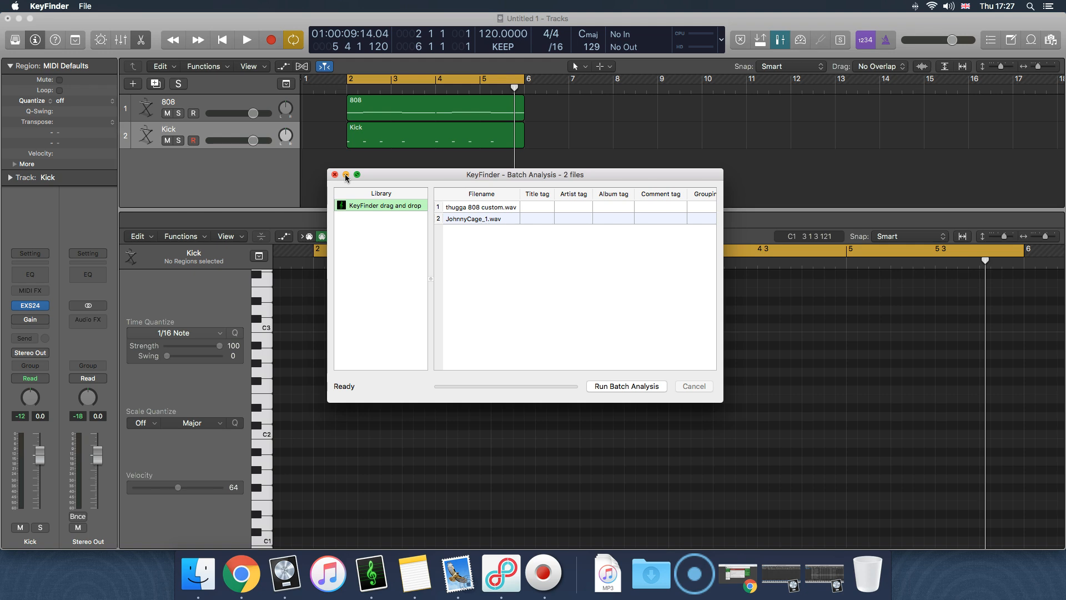
# Return to Logic Pro X and open the Kick track's Trap Beats instrument in the EXS24 Instrument Editor
pyautogui.click(281, 153)
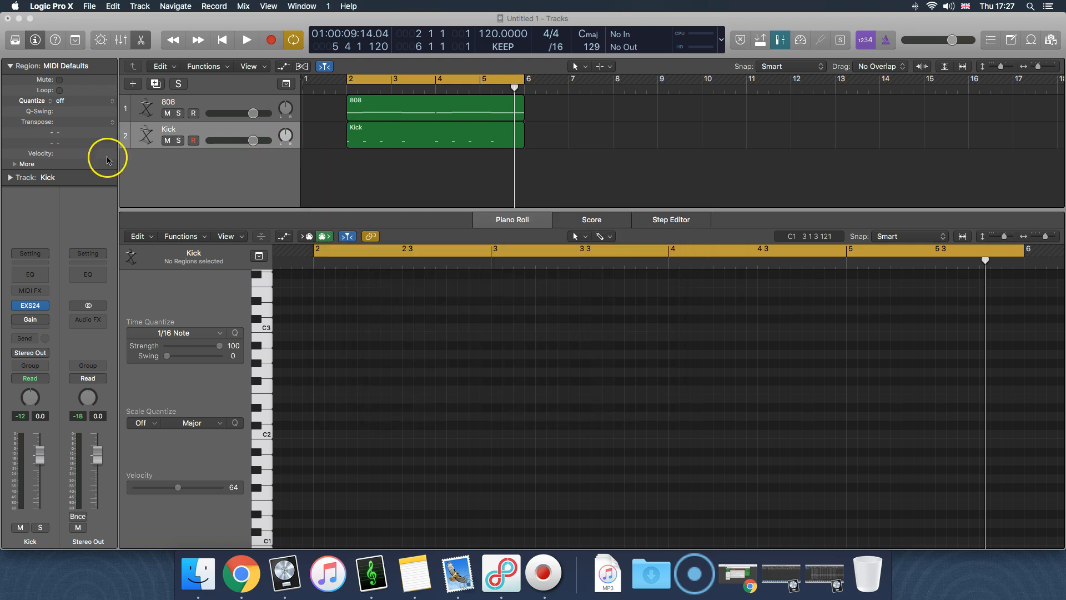
pyautogui.click(30, 305)
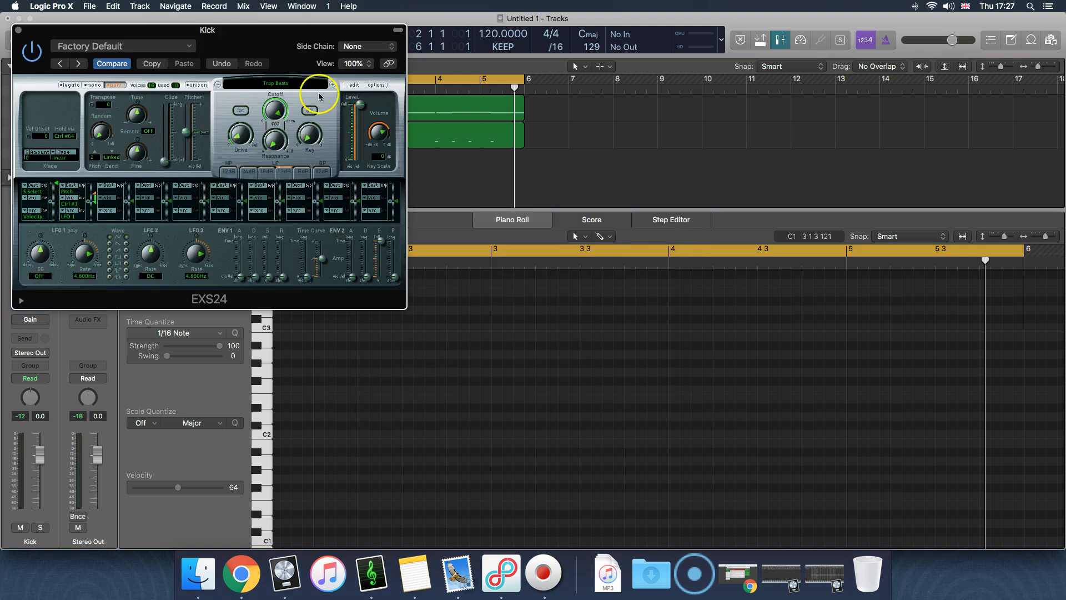
pyautogui.click(354, 85)
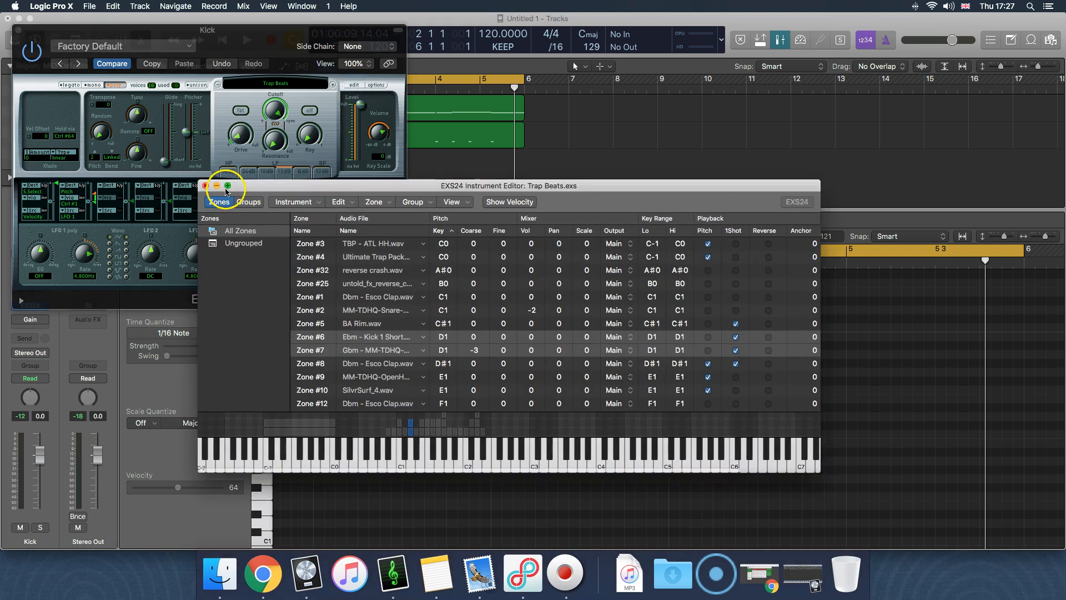
# Close the Trap Beats editor, unload that instrument from the Kick track's EXS24, and open the Instrument Editor with a new empty instrument
pyautogui.click(204, 189)
pyautogui.click(278, 83)
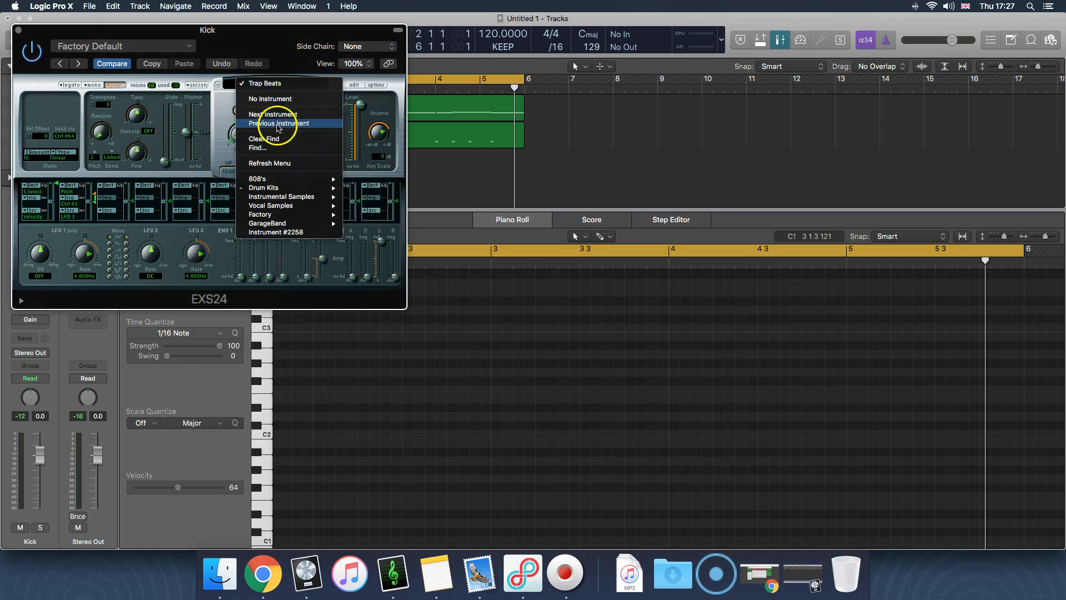
pyautogui.click(282, 100)
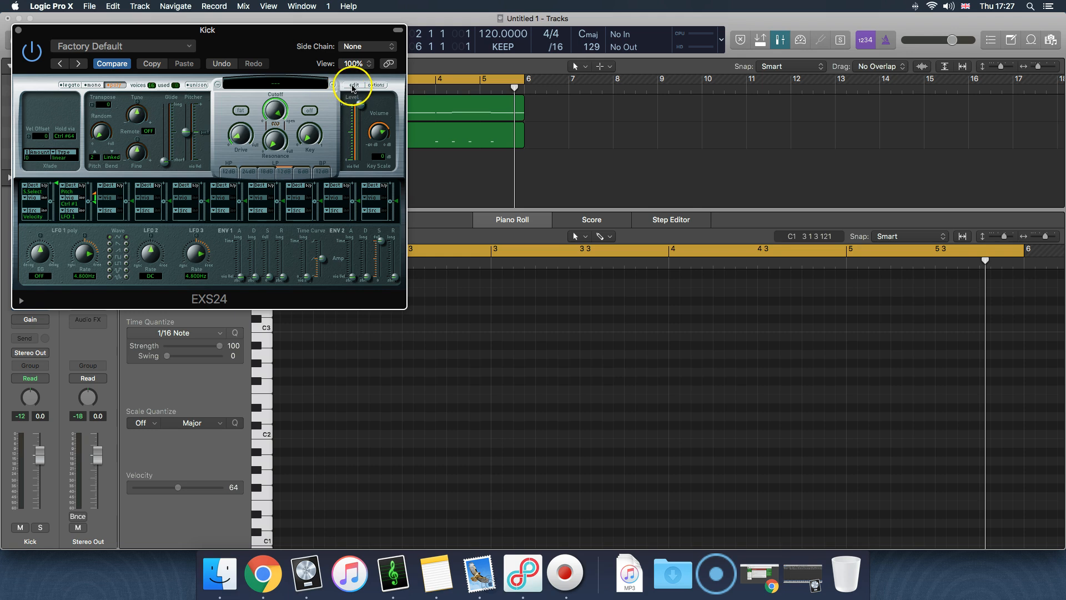
pyautogui.click(353, 85)
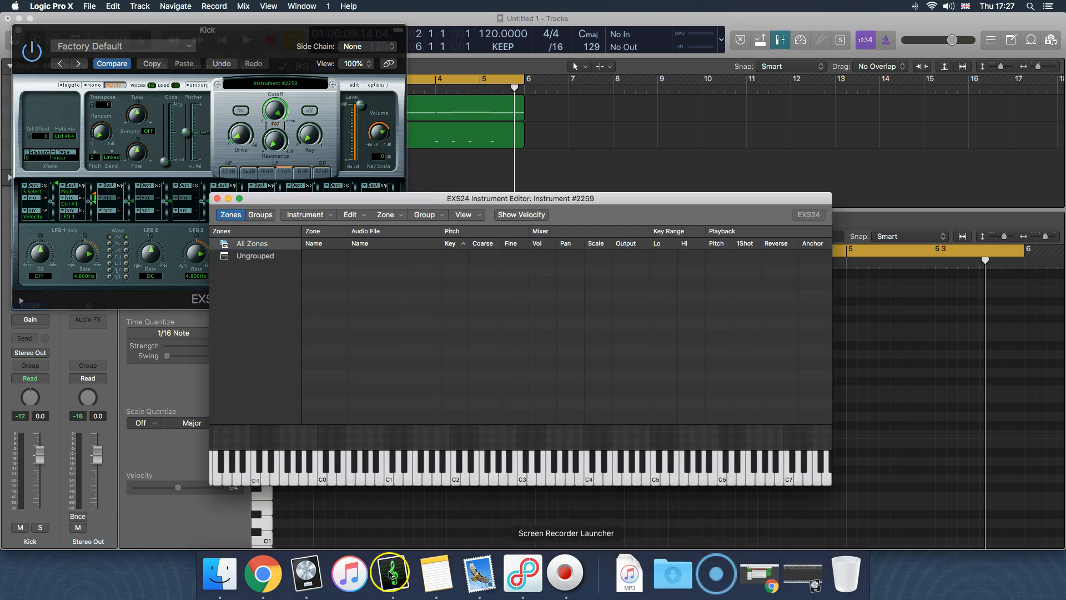
# Add JohnnyCage_1.wav from the Kick folder on the SeaGate drive in Finder to the empty instrument, and close the EXS24 plug-in window
pyautogui.click(219, 574)
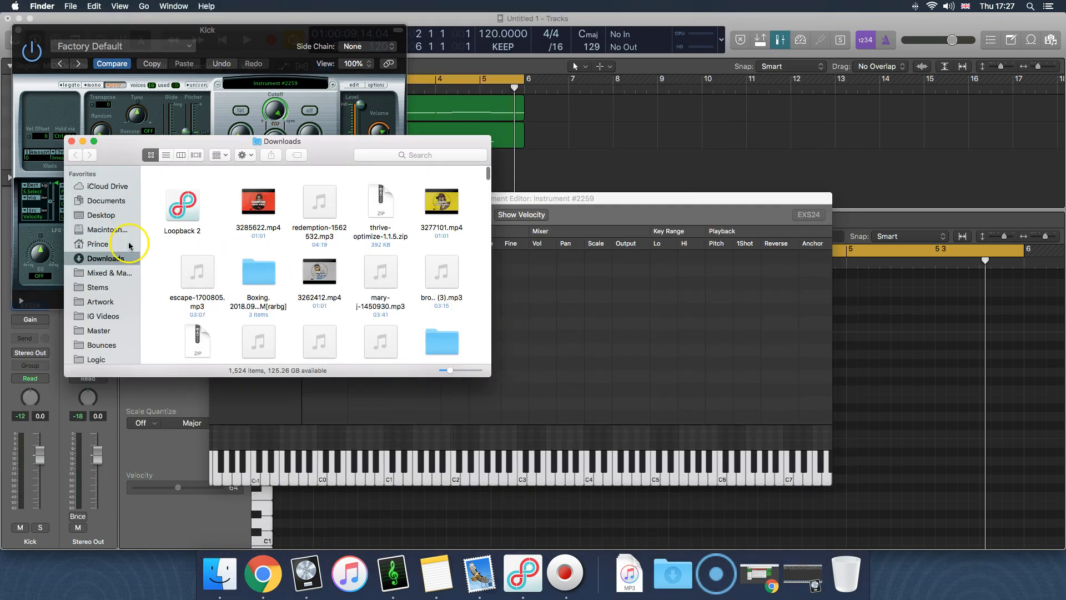
pyautogui.scroll(-4, 94, 299)
pyautogui.scroll(-1, 93, 301)
pyautogui.click(106, 327)
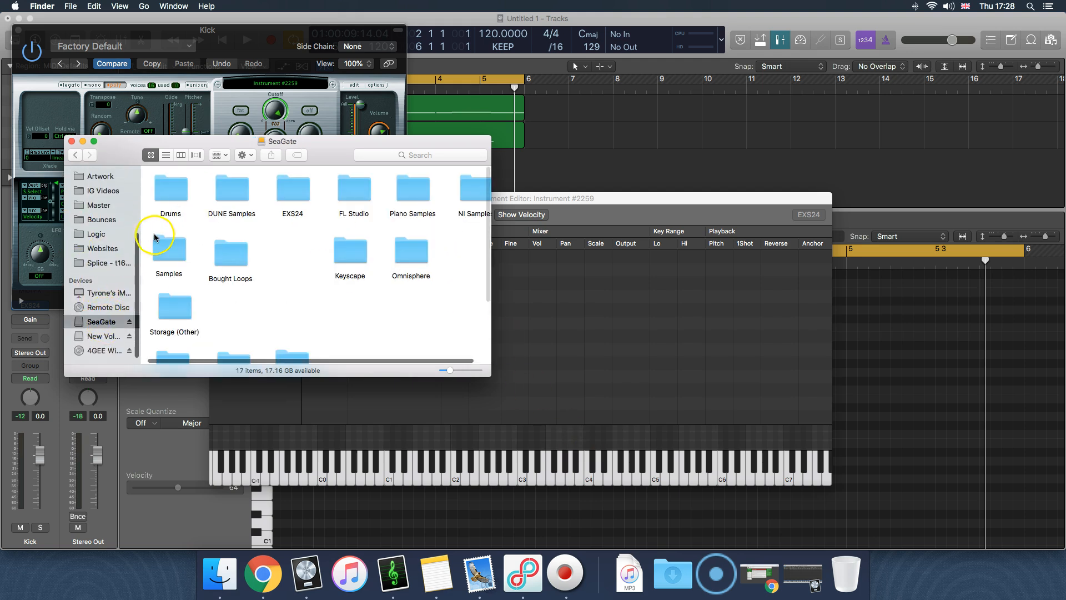
pyautogui.doubleClick(177, 188)
pyautogui.doubleClick(253, 196)
pyautogui.doubleClick(343, 192)
pyautogui.moveTo(163, 210); pyautogui.dragTo(572, 427)
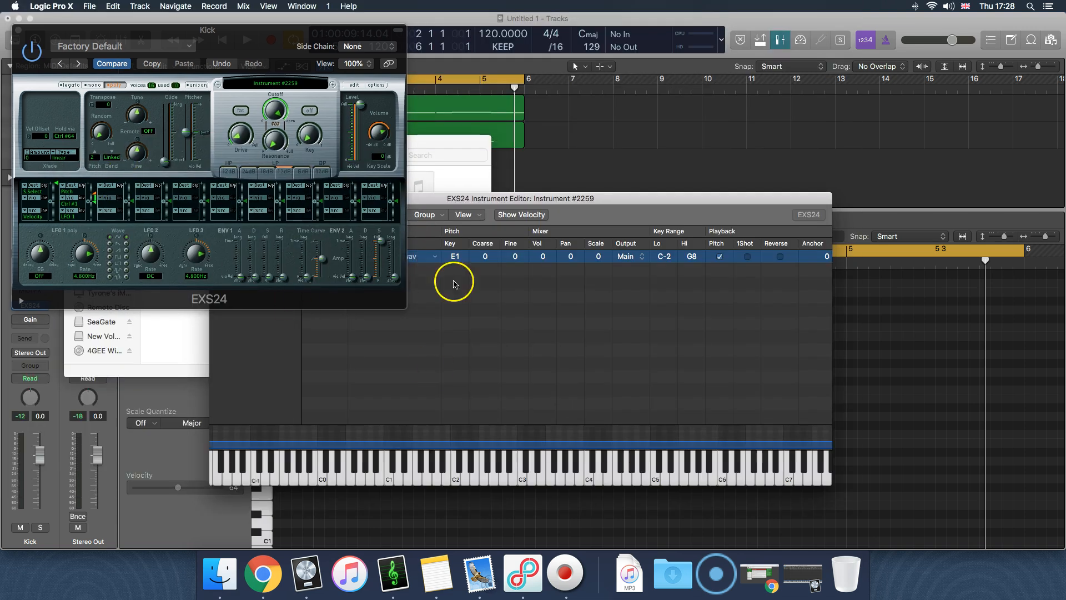
pyautogui.click(435, 302)
pyautogui.click(20, 37)
pyautogui.click(19, 32)
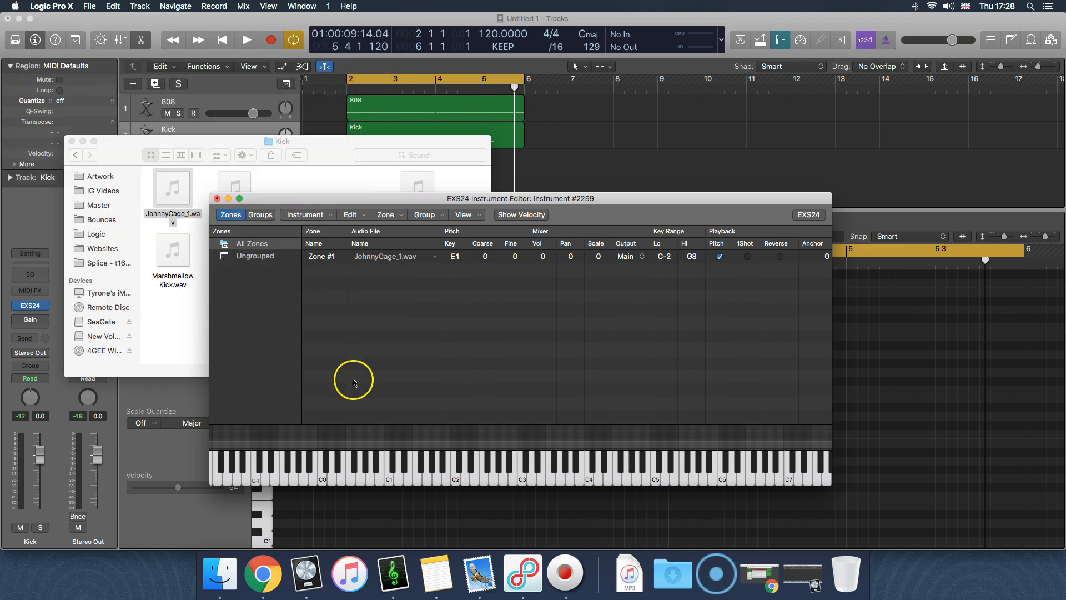
# Narrow the JohnnyCage_1.wav zone's key range so both its low and high notes are C1
pyautogui.click(392, 437)
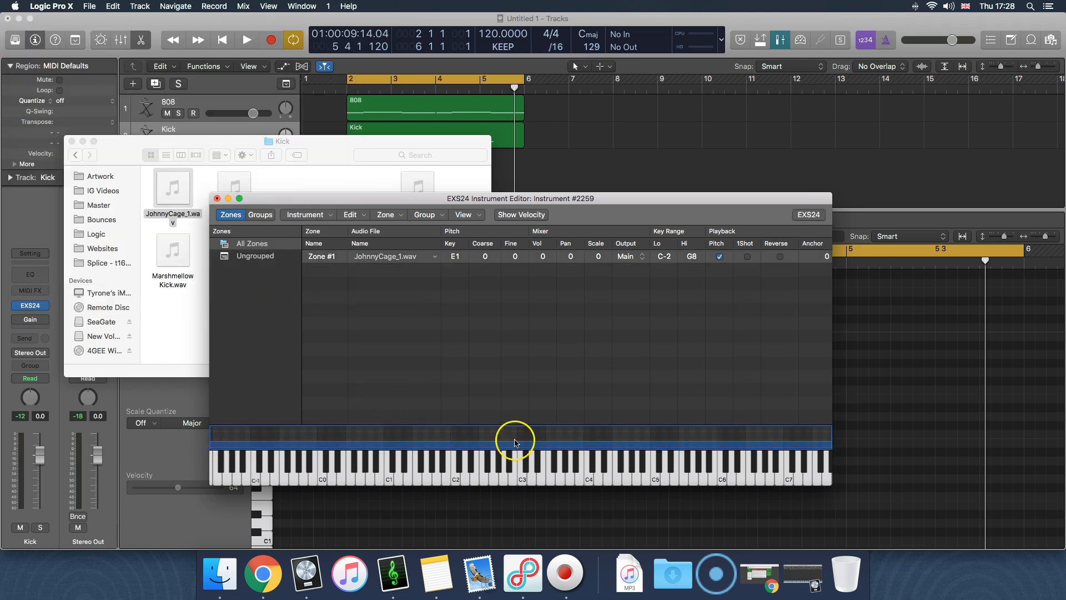
pyautogui.hscroll(3, 821, 459)
pyautogui.hscroll(-4, 821, 458)
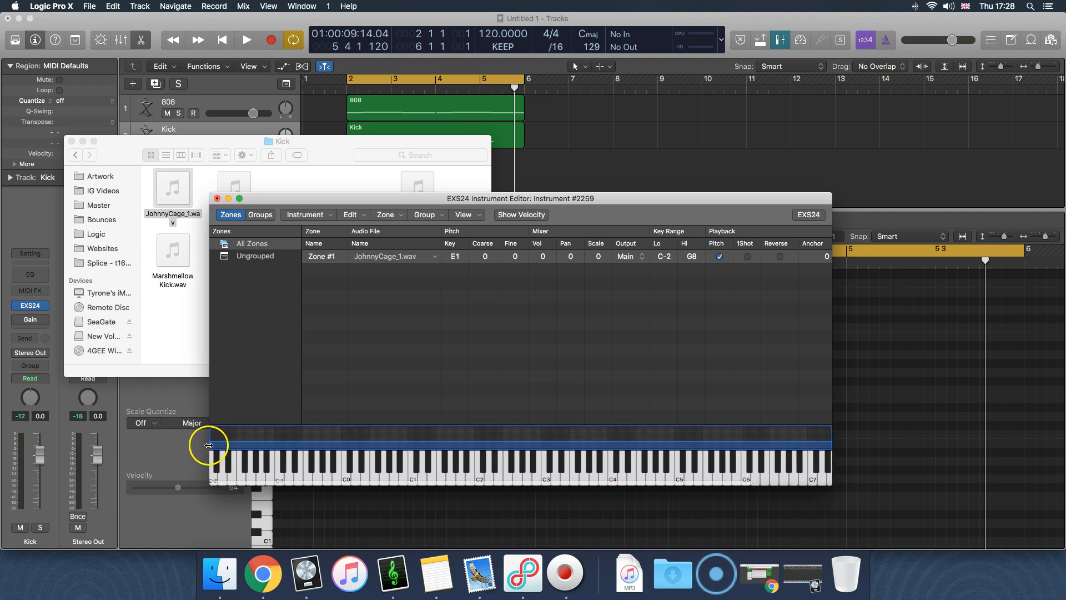
pyautogui.hscroll(3, 826, 445)
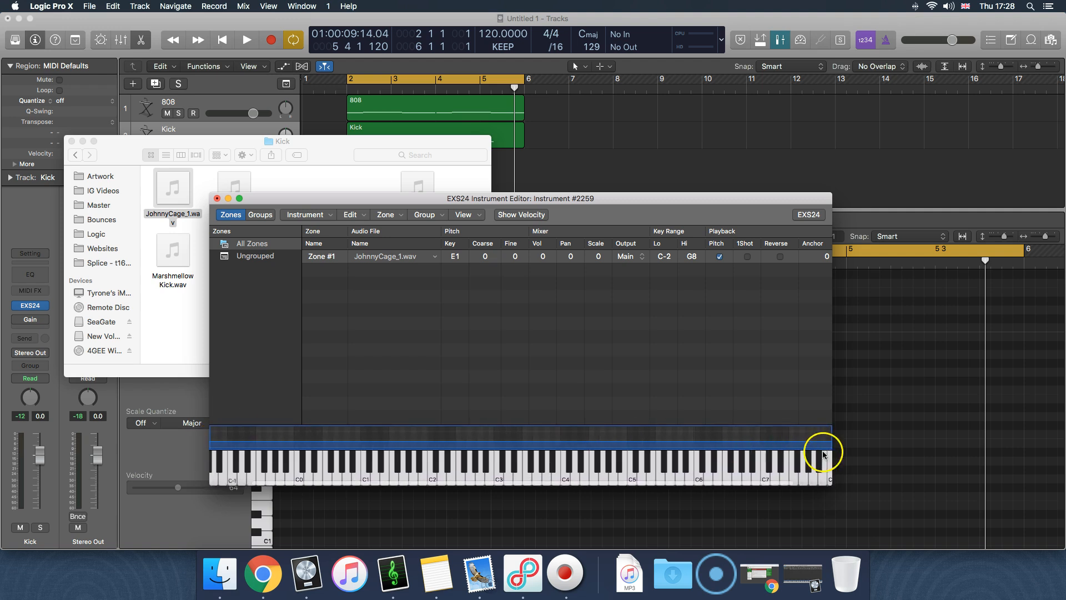
pyautogui.hscroll(2, 823, 447)
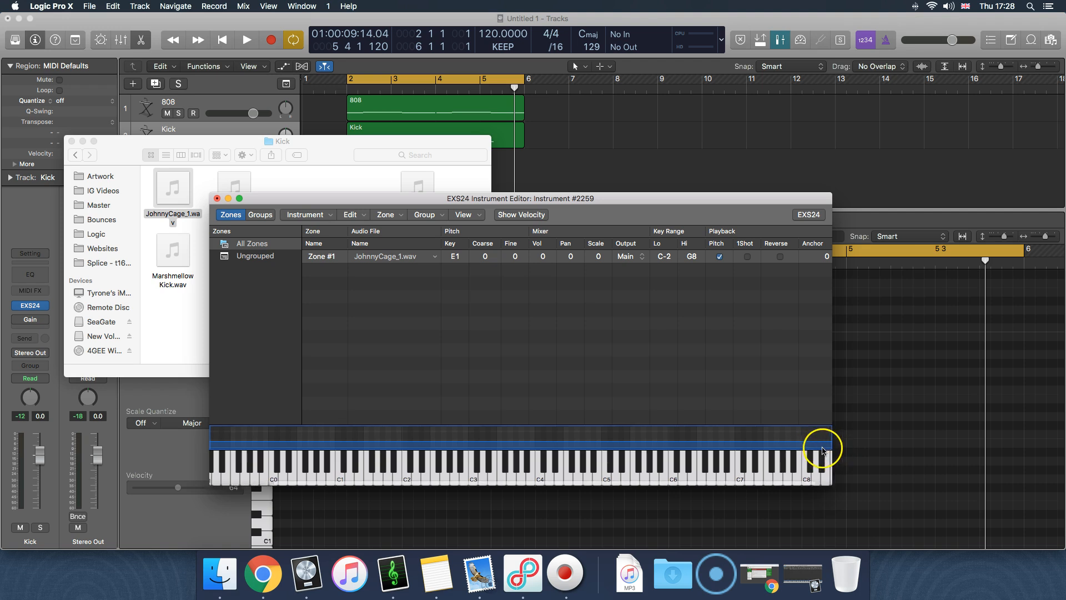
pyautogui.moveTo(828, 446); pyautogui.dragTo(468, 468)
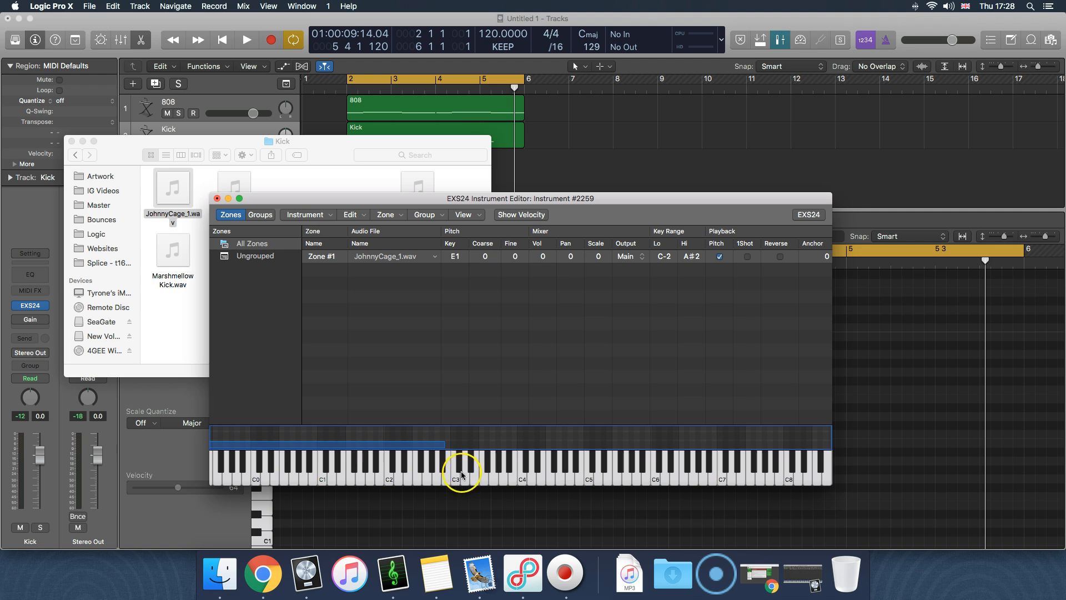
pyautogui.hscroll(-5, 457, 437)
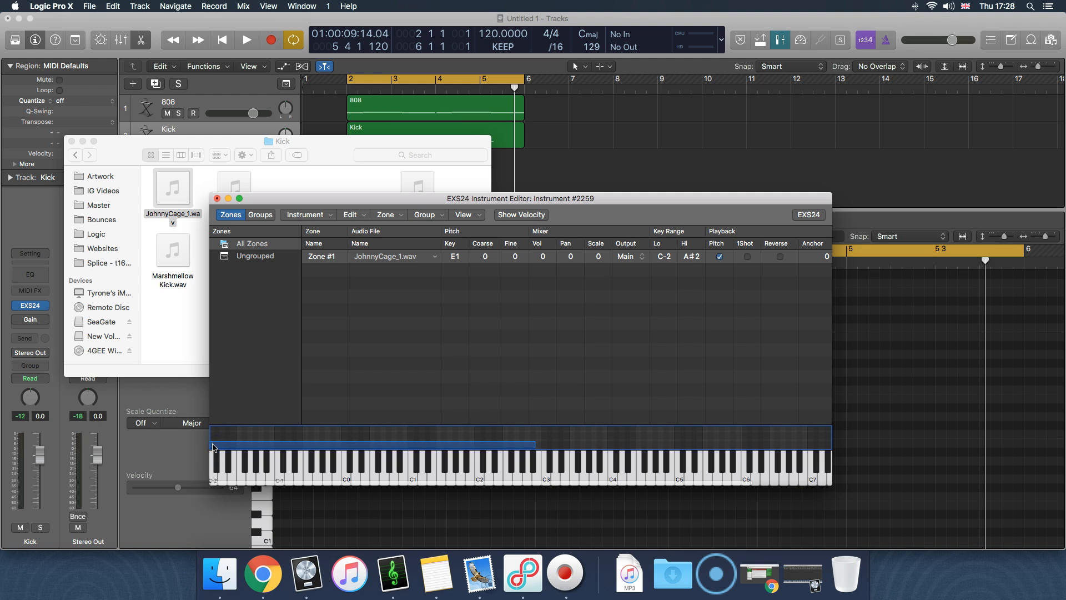
pyautogui.moveTo(210, 445); pyautogui.dragTo(571, 446)
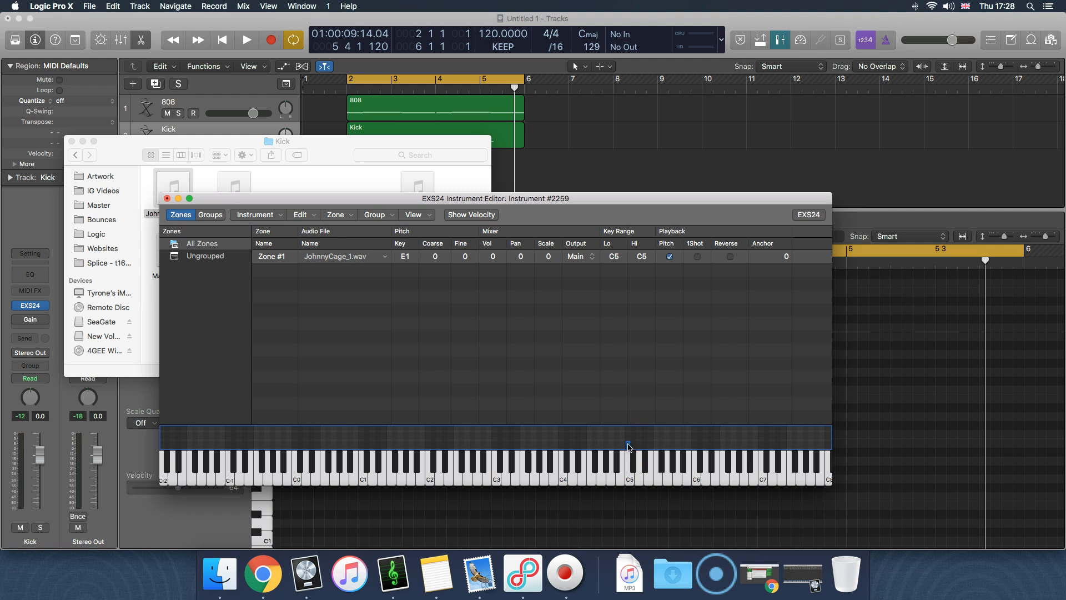
pyautogui.click(601, 296)
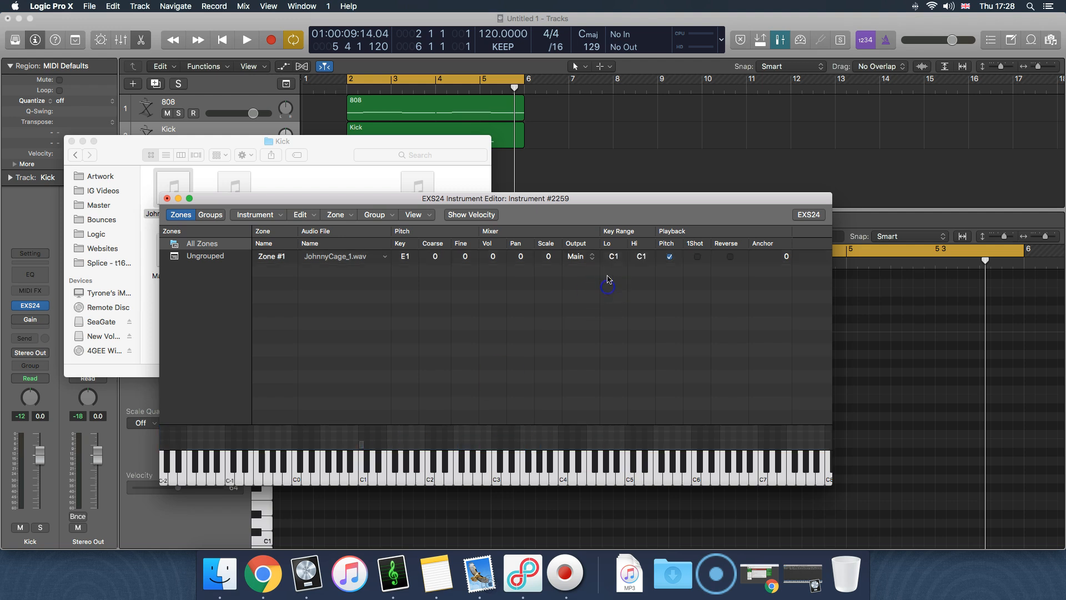
# Check the kick's detected key in KeyFinder, minimise it, and rename the JohnnyCage_1.wav zone as Fm in Logic Pro X
pyautogui.click(395, 575)
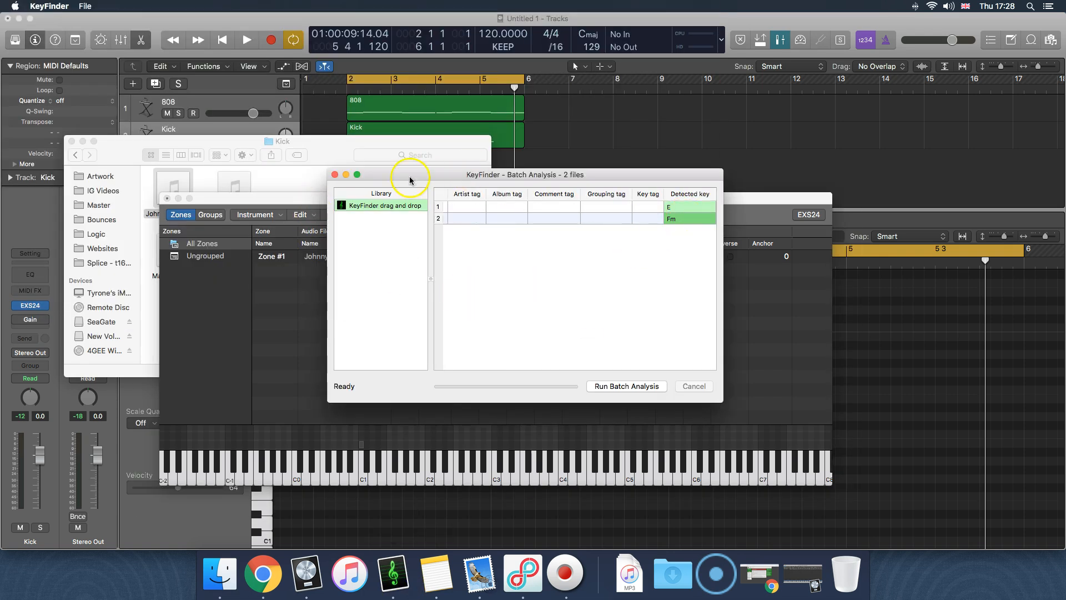
pyautogui.click(345, 175)
pyautogui.doubleClick(274, 259)
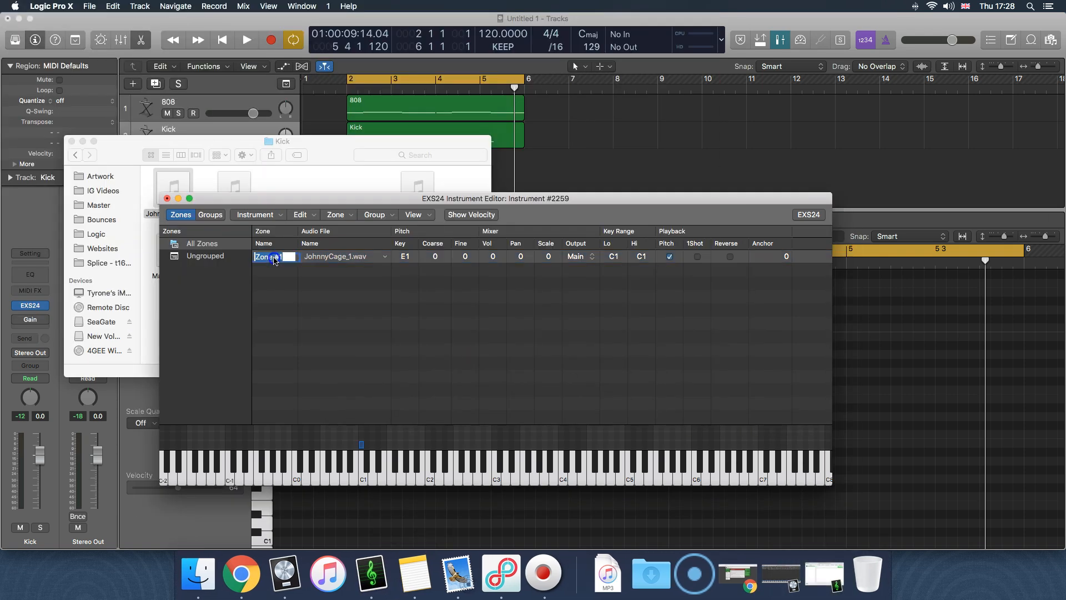
pyautogui.write('Fm')
pyautogui.press('Return')
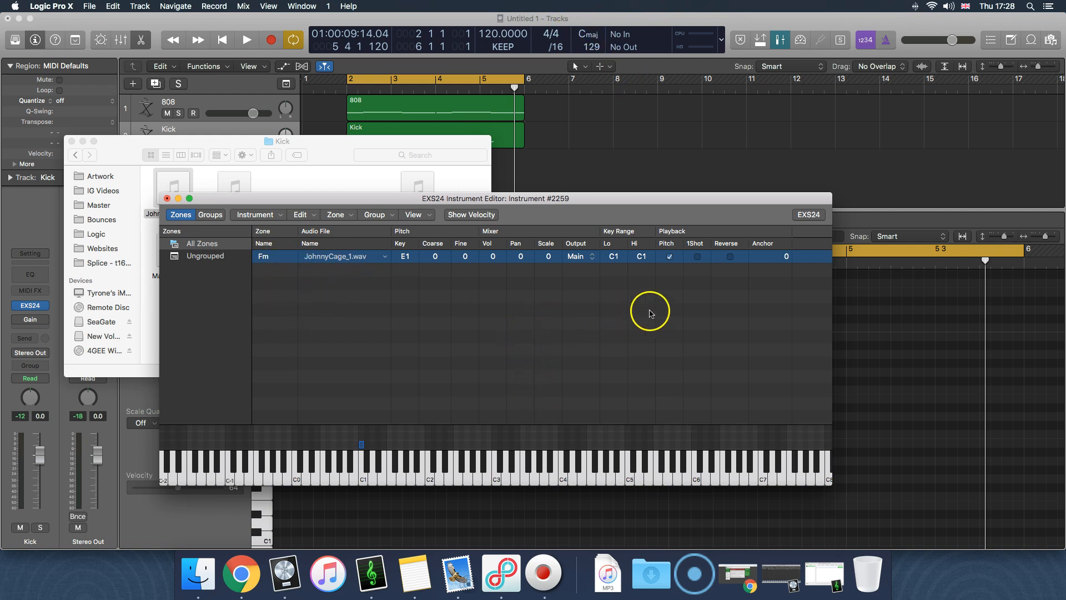
# Turn off Pitch playback for the Fm zone, dismiss the battery notification, and set the zone's root key to C1
pyautogui.click(670, 257)
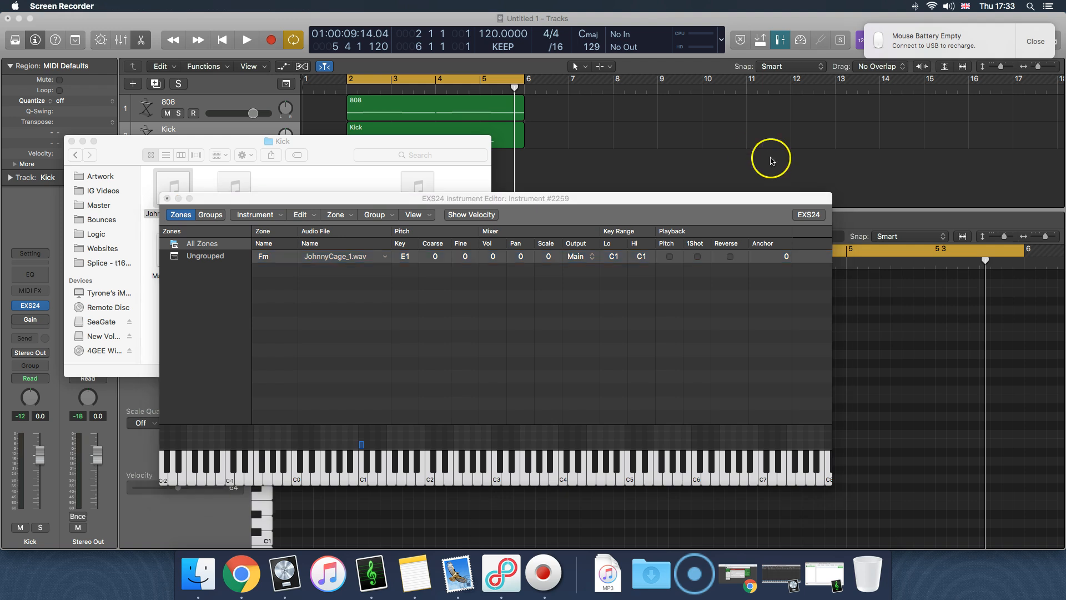
pyautogui.click(1036, 42)
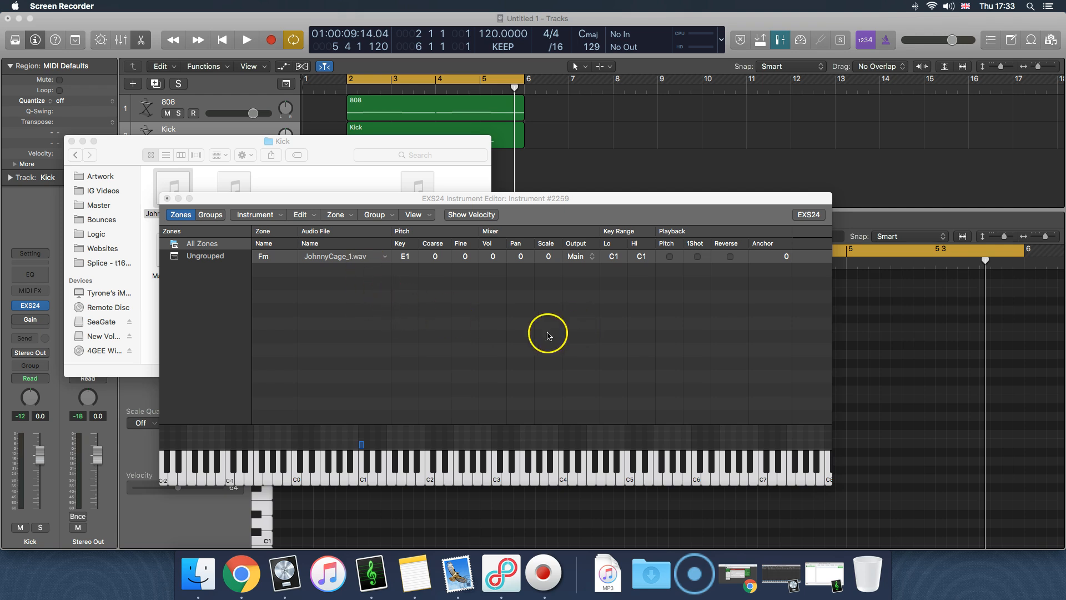
pyautogui.click(409, 257)
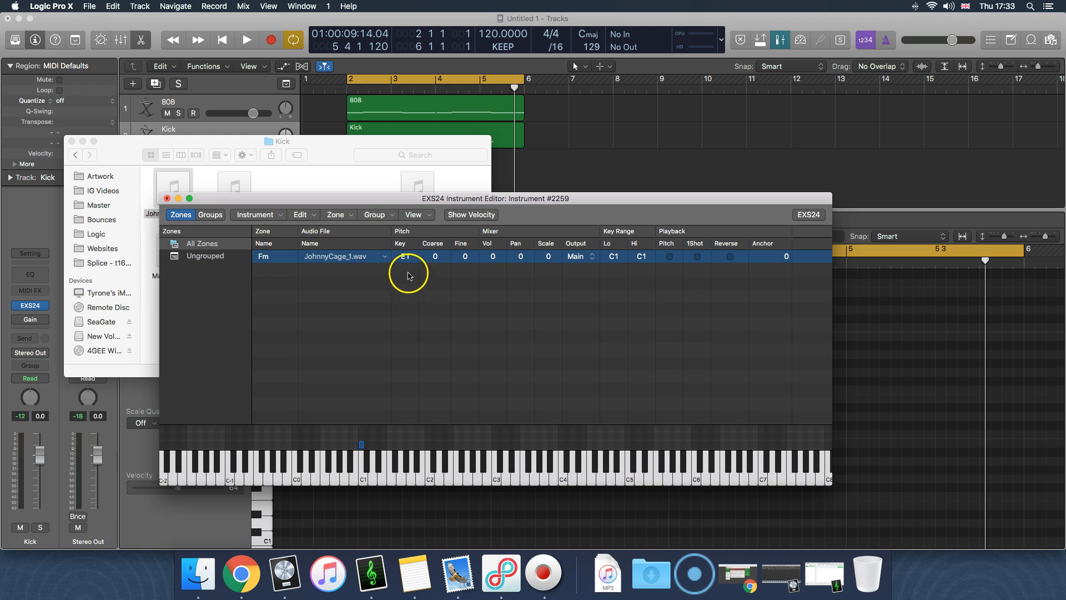
pyautogui.click(405, 258)
# Audition the kick sample on the C1 key of the editor's keyboard and minimise the EXS24 Instrument Editor
pyautogui.click(363, 479)
pyautogui.click(363, 479)
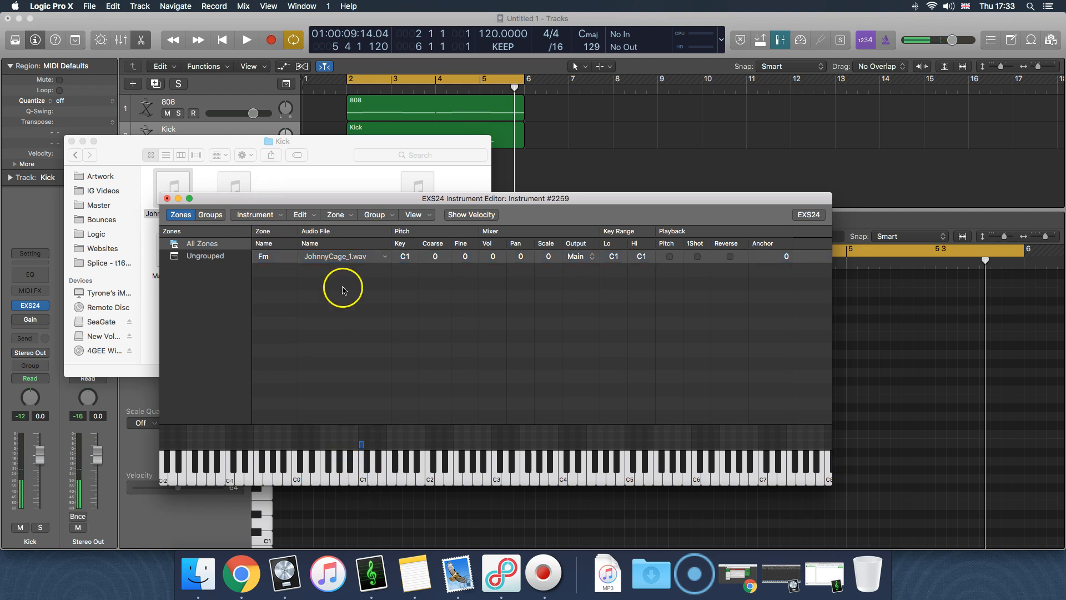
pyautogui.click(363, 478)
pyautogui.click(363, 478)
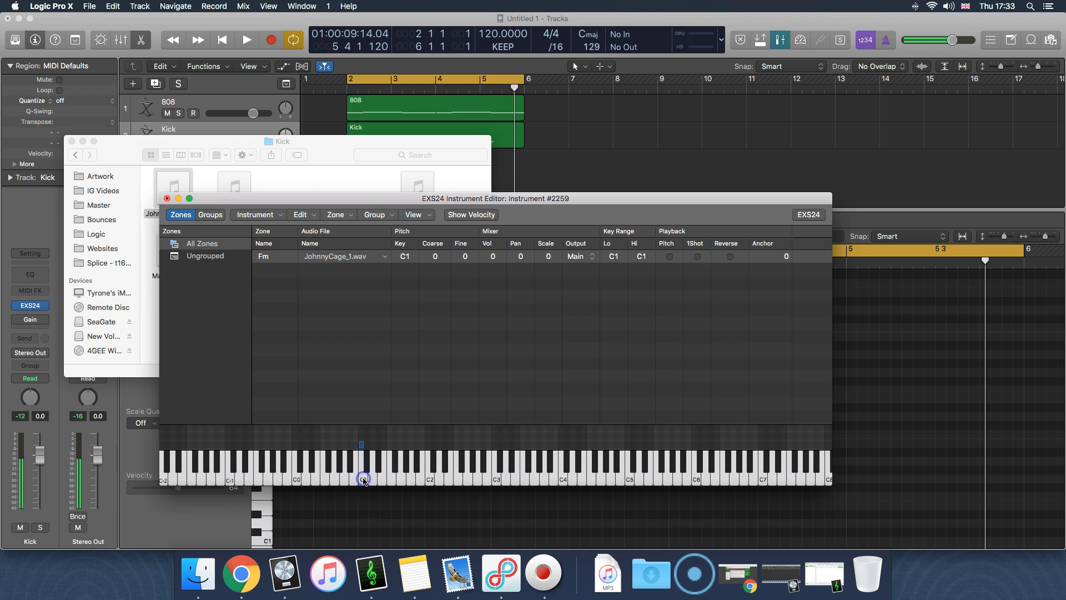
pyautogui.click(173, 187)
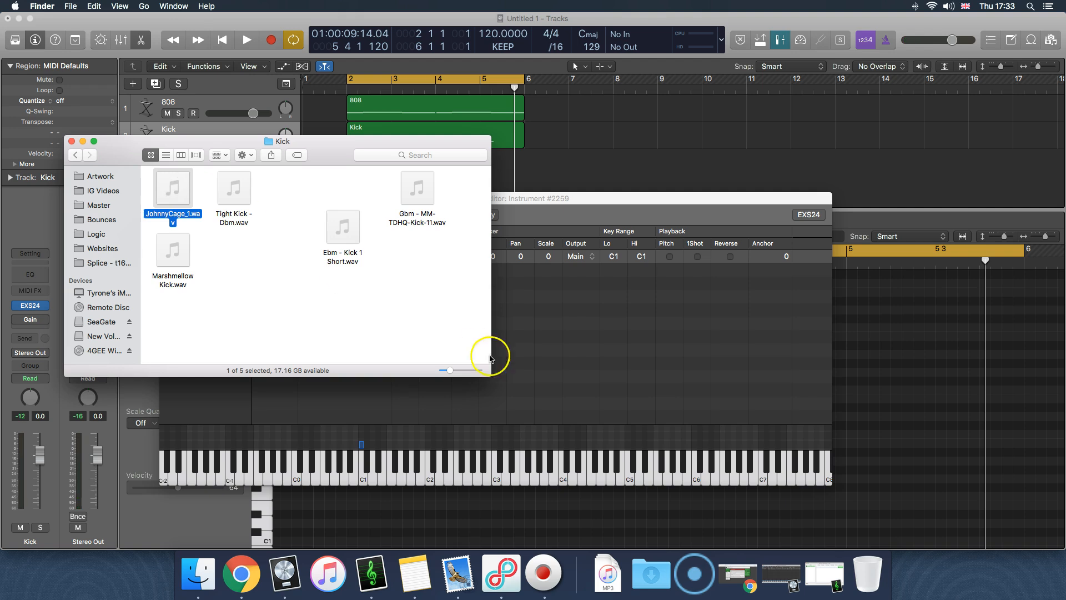
pyautogui.click(502, 377)
pyautogui.click(362, 475)
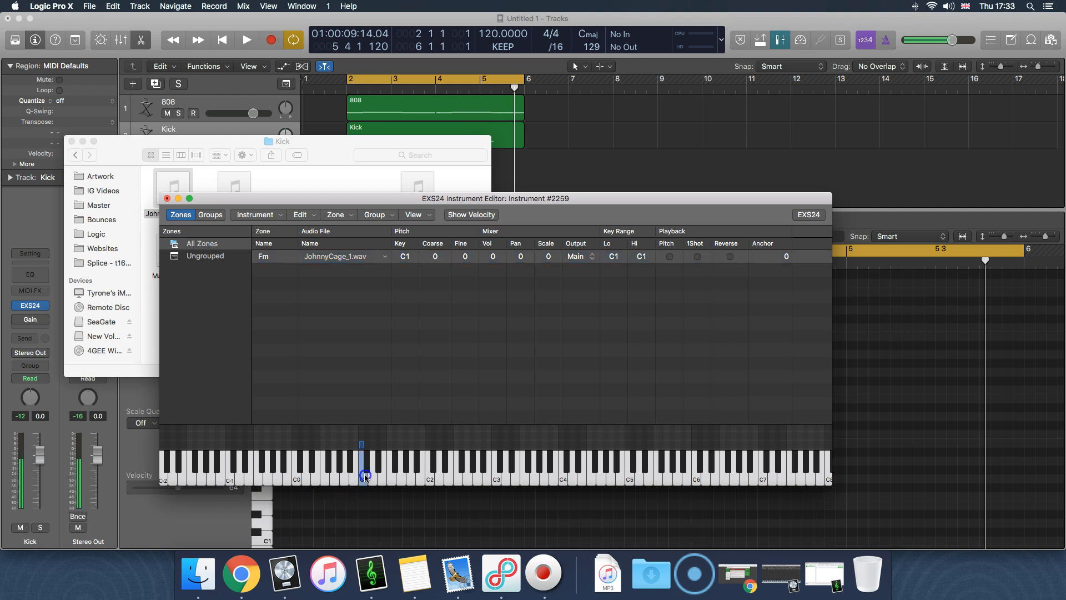
pyautogui.click(244, 214)
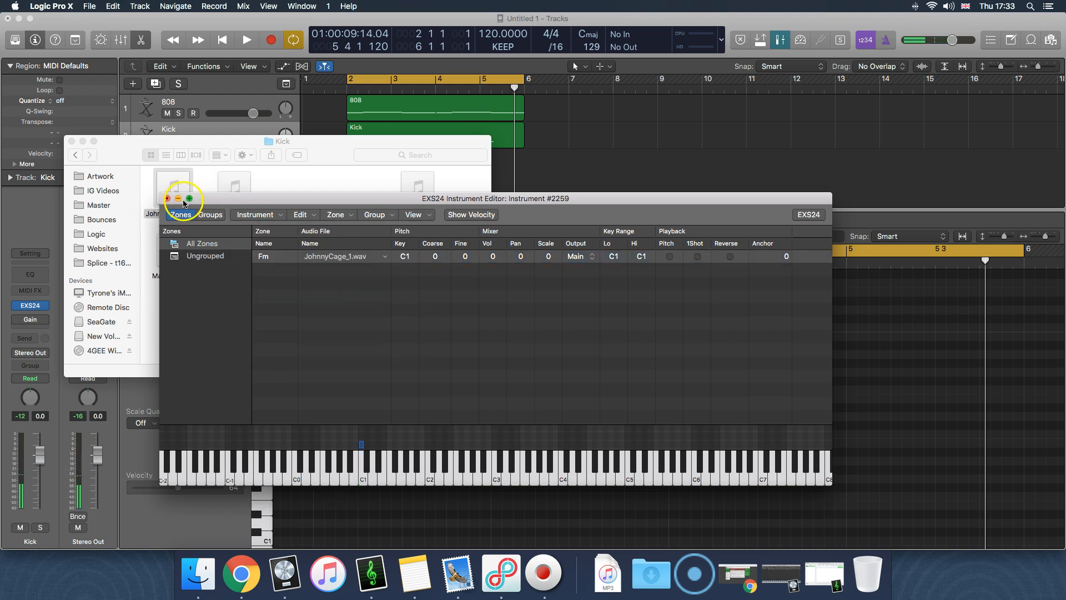
pyautogui.click(178, 198)
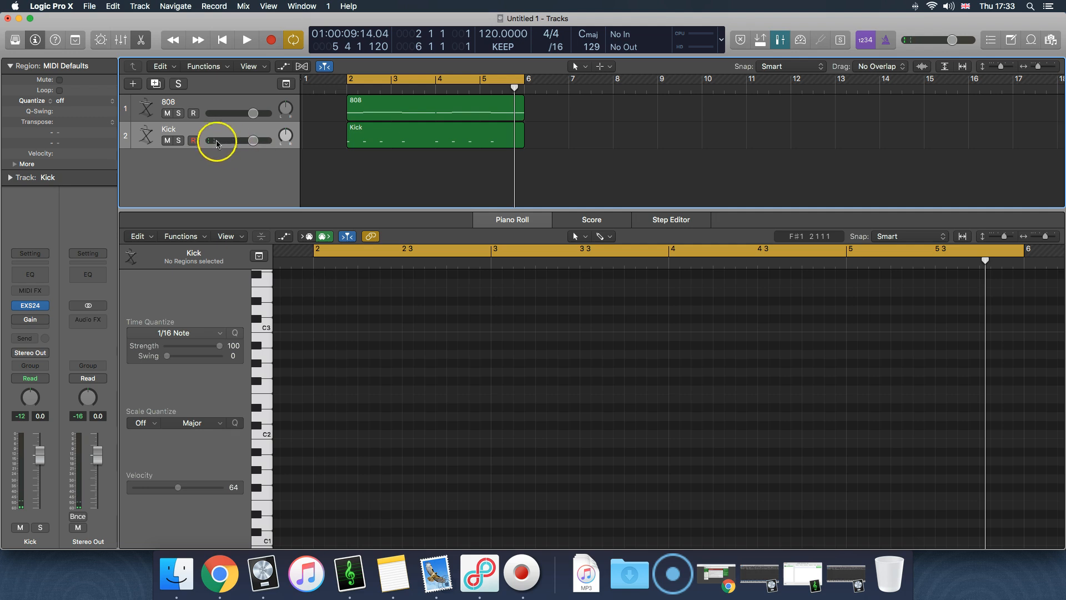
# Select the Kick track and open its EXS24 plug-in window
pyautogui.click(217, 144)
pyautogui.click(30, 305)
pyautogui.click(211, 75)
# Try retuning the kick with the EXS24's Tune control while auditioning it, and close the plug-in window
pyautogui.moveTo(136, 115); pyautogui.dragTo(138, 119)
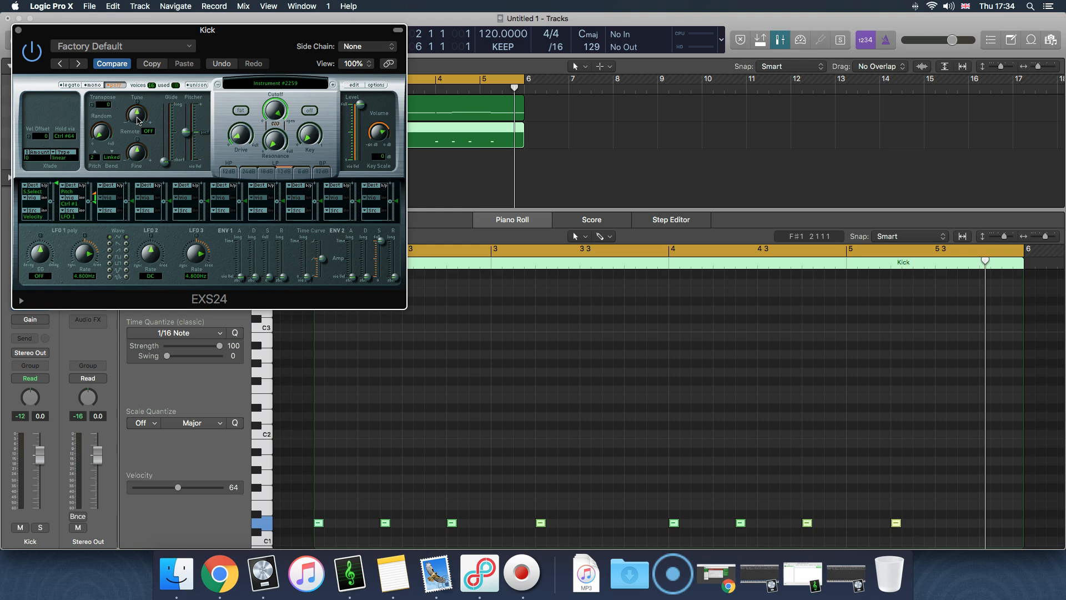
pyautogui.click(138, 119)
pyautogui.click(134, 122)
pyautogui.moveTo(134, 122); pyautogui.dragTo(139, 126)
pyautogui.click(323, 110)
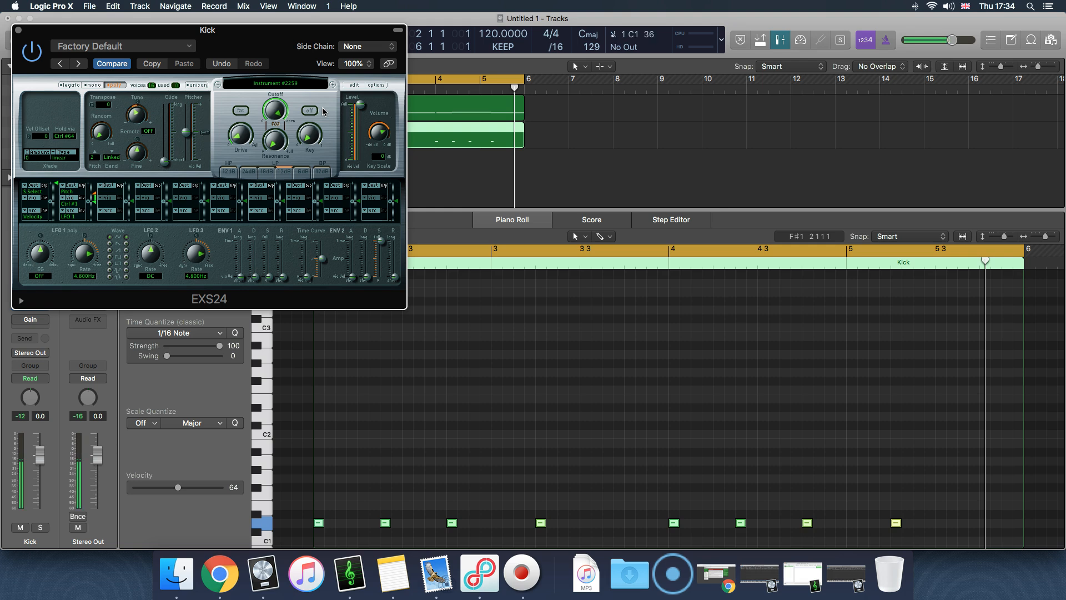
pyautogui.moveTo(136, 113); pyautogui.dragTo(137, 103)
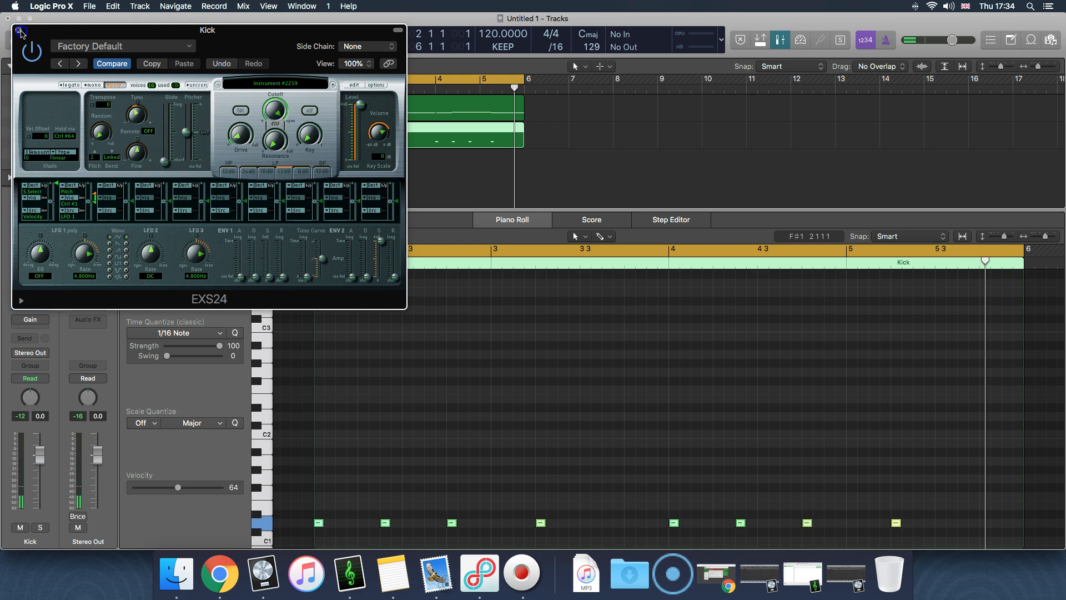
pyautogui.click(20, 31)
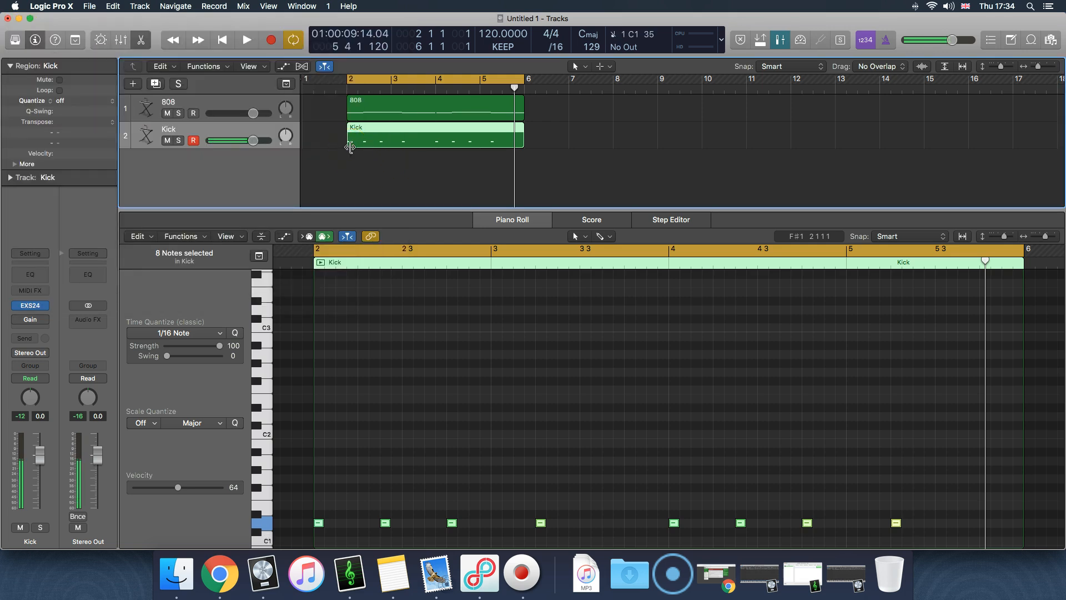
# Move all the notes of the Kick region down to C1 in the Piano Roll
pyautogui.click(369, 465)
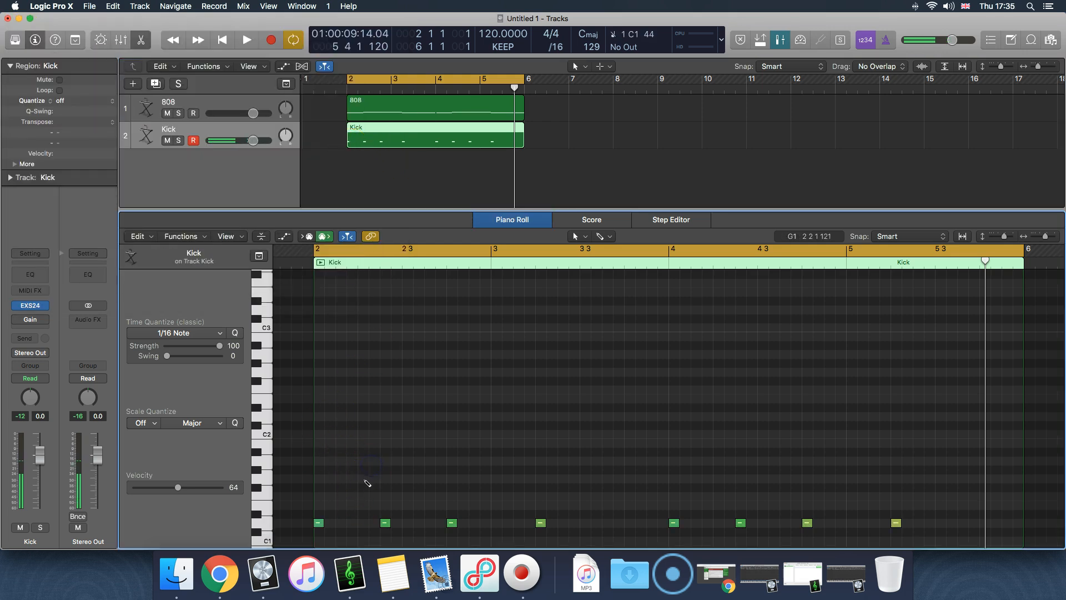
pyautogui.press('super+a')
pyautogui.moveTo(319, 523); pyautogui.dragTo(318, 543)
pyautogui.click(410, 460)
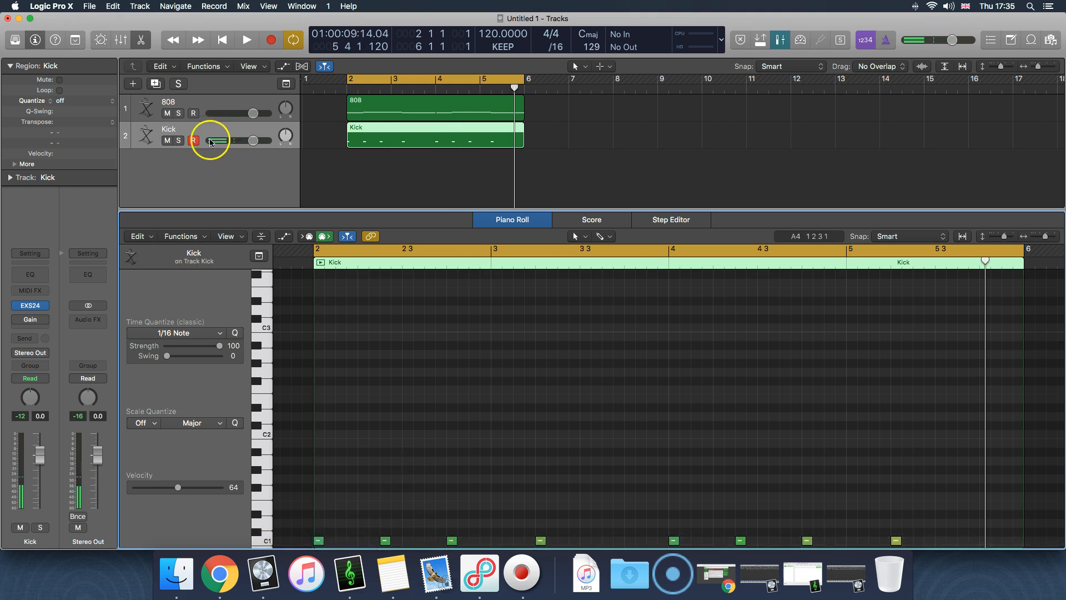
# Raise the Kick track's volume to 0.7 dB and play the cycled section with the 808
pyautogui.moveTo(254, 141); pyautogui.dragTo(256, 144)
pyautogui.press('space')
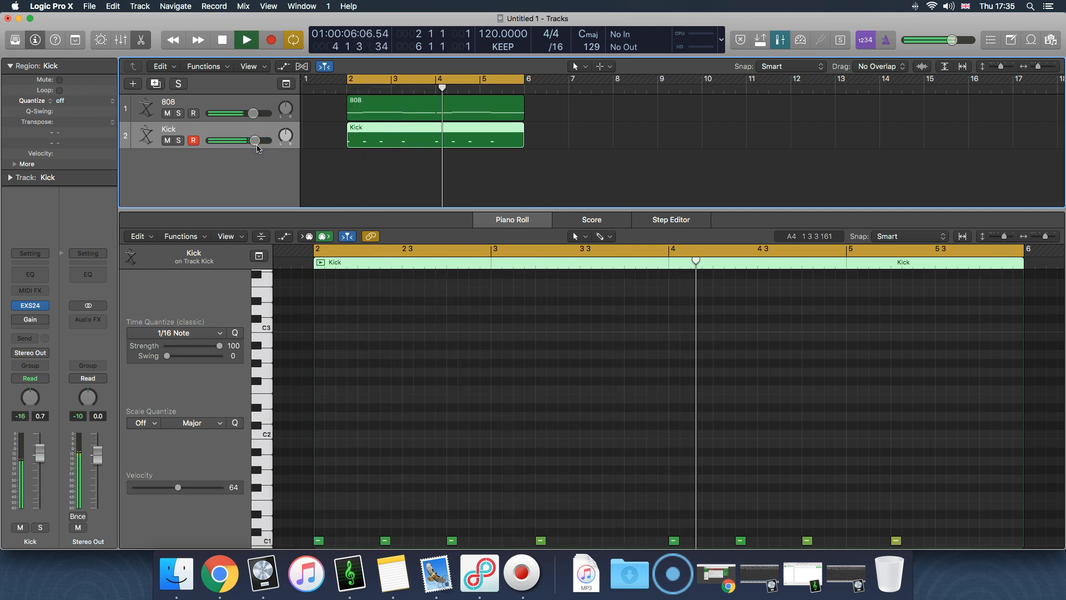
# Raise the Kick track's volume to 3.6 dB, and add a C1 note at 5 3 3 near the end of the Kick region
pyautogui.moveTo(257, 148); pyautogui.dragTo(265, 148)
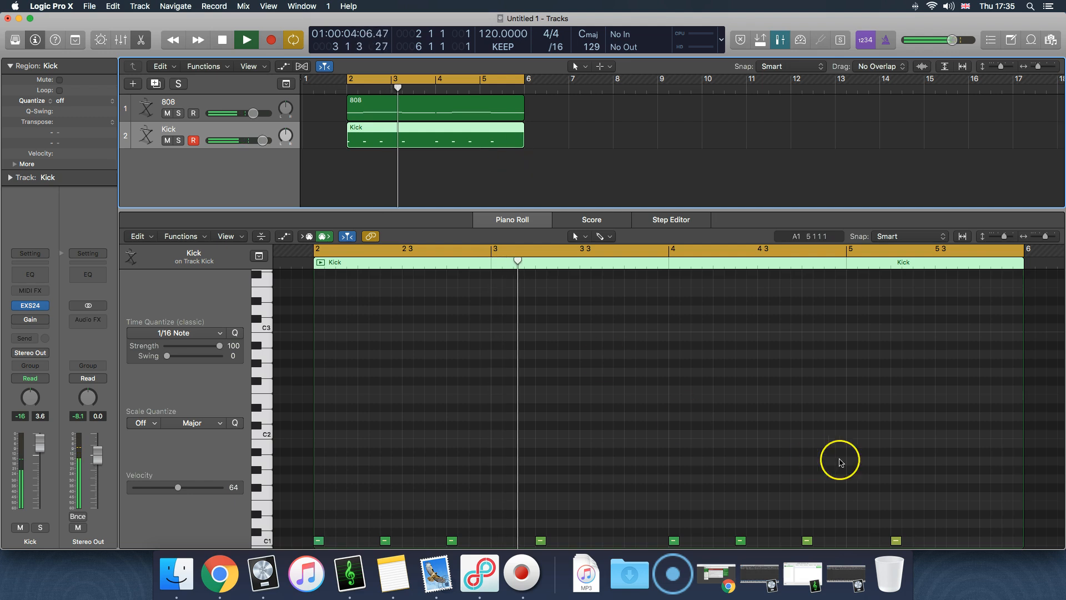
pyautogui.hscroll(3, 930, 497)
pyautogui.scroll(-1, 927, 499)
pyautogui.click(905, 518)
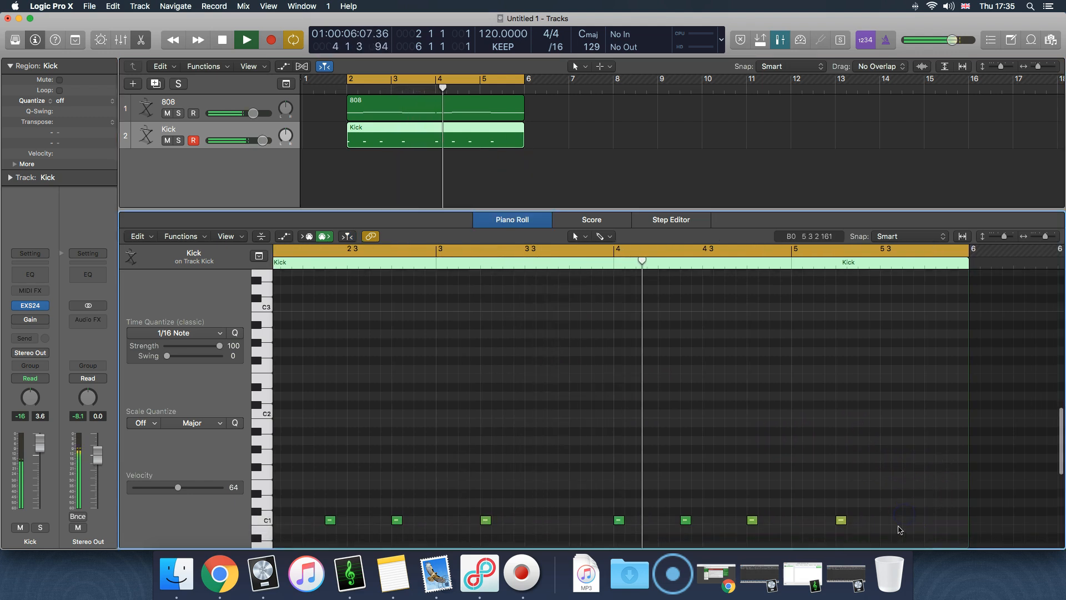
pyautogui.click(916, 529)
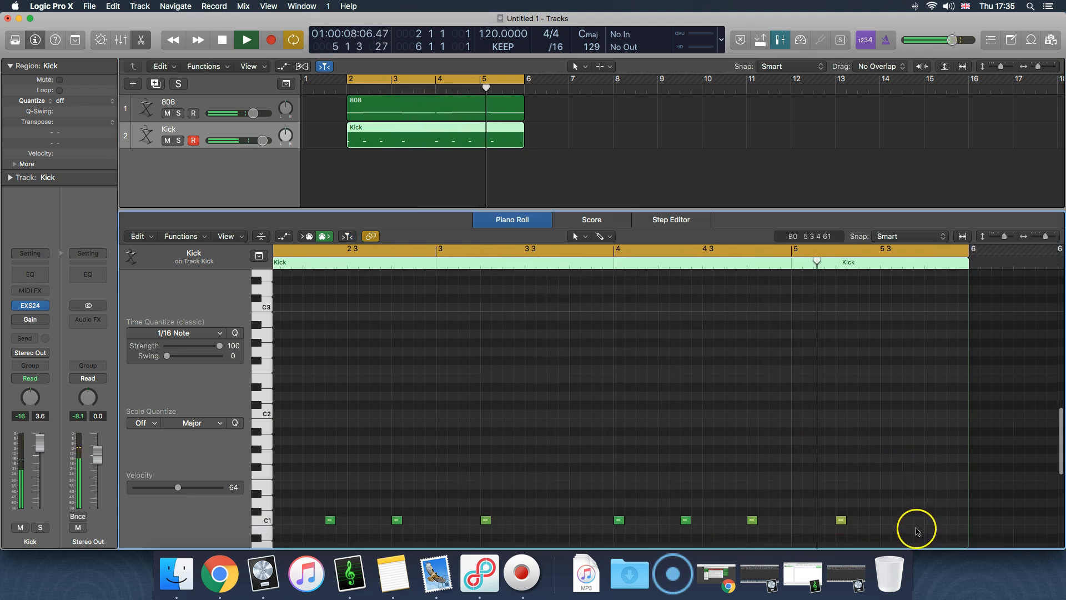
pyautogui.keyDown('super'); pyautogui.click(908, 520); pyautogui.keyUp('super')
pyautogui.press('space')
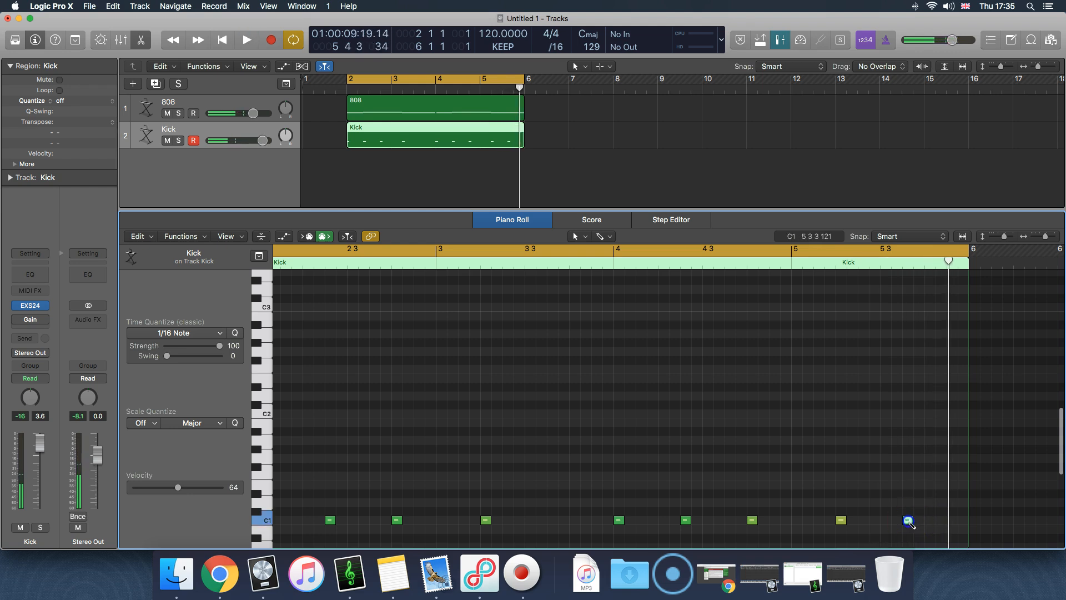
pyautogui.press('space')
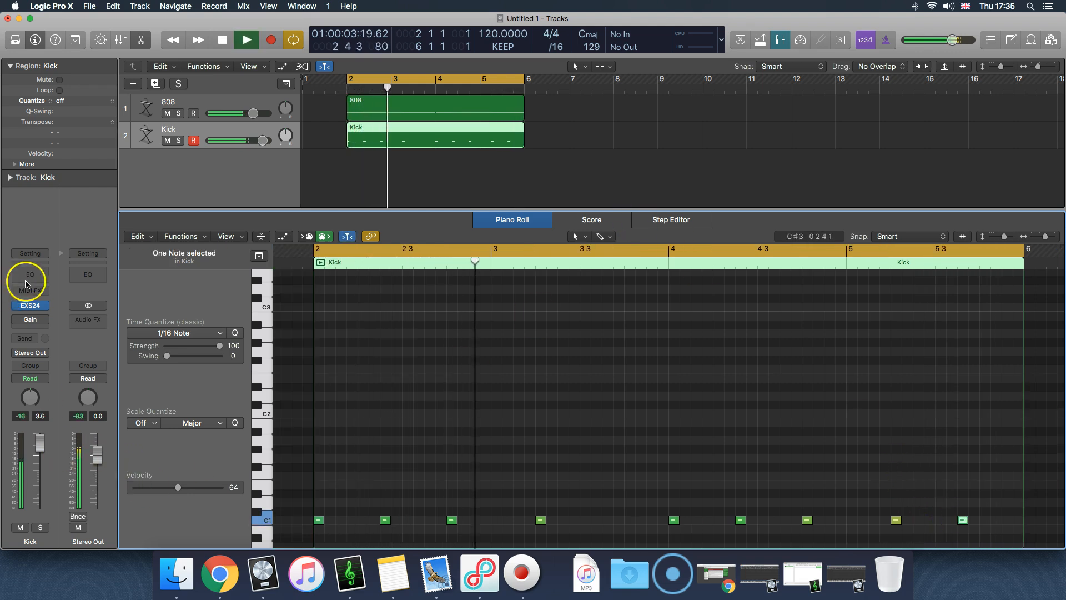
# Open the Kick's EXS24 and retune the sample with the Tune control while auditioning it against the 808
pyautogui.click(30, 305)
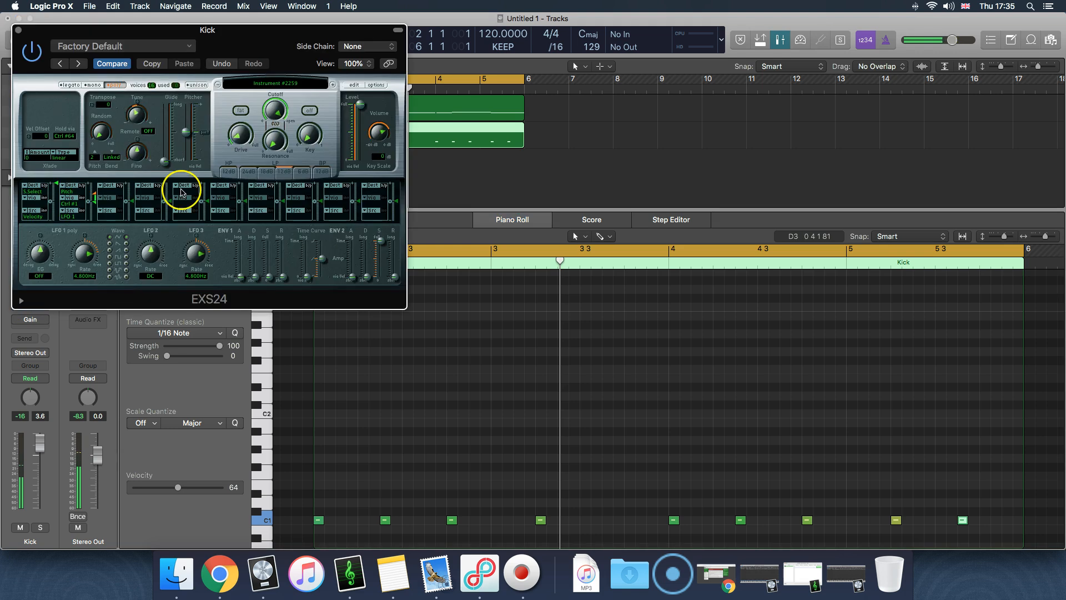
pyautogui.moveTo(138, 118); pyautogui.dragTo(137, 109)
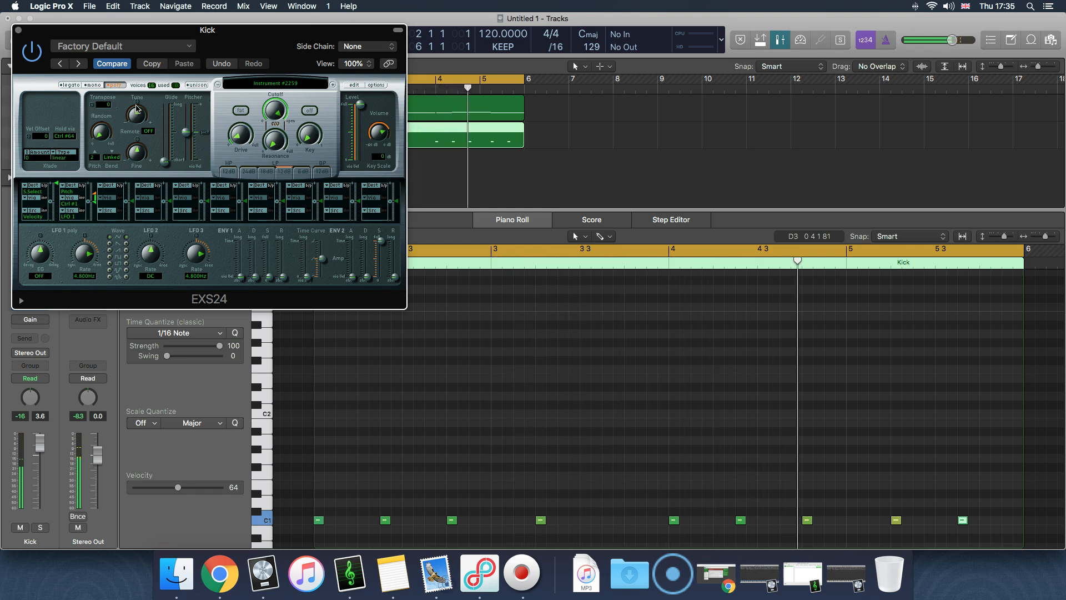
pyautogui.moveTo(137, 109)
pyautogui.mouseDown()
pyautogui.moveTo(150, 152)
pyautogui.moveTo(155, 131)
pyautogui.moveTo(140, 124)
pyautogui.mouseUp()
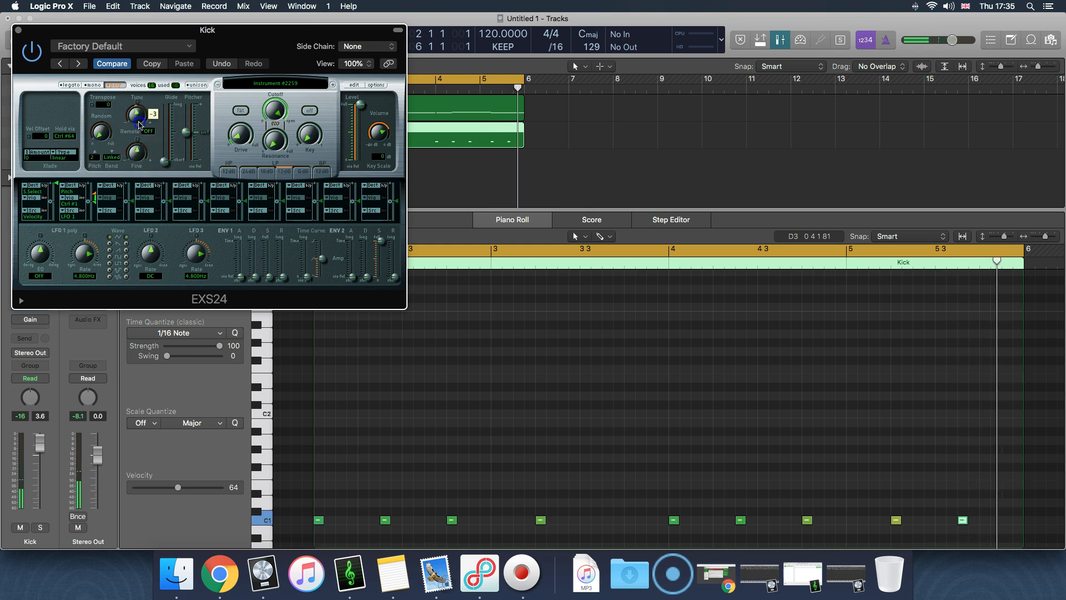
pyautogui.click(783, 168)
pyautogui.click(668, 167)
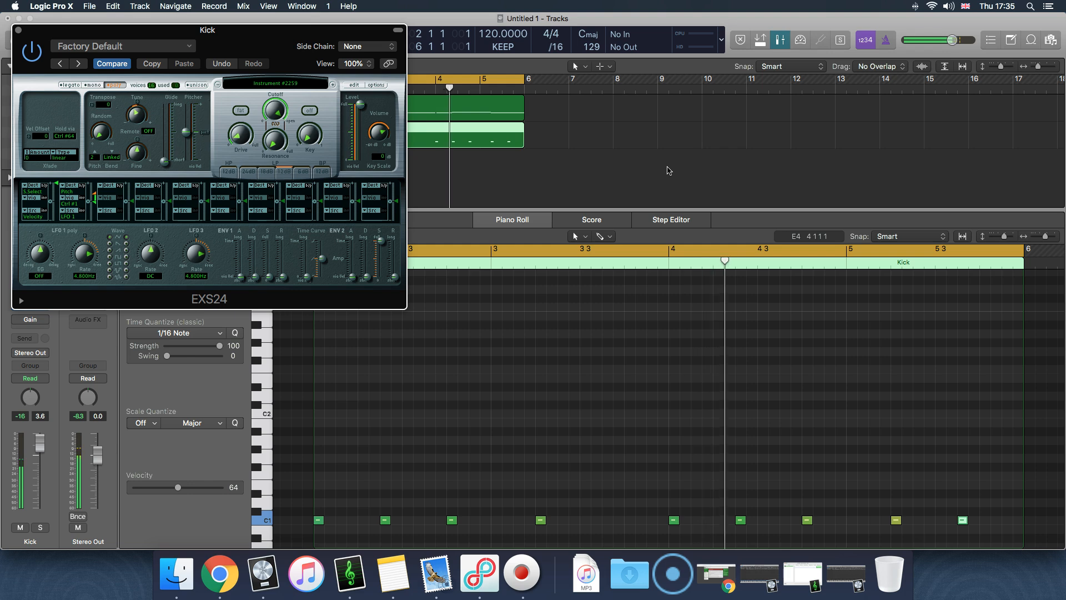
pyautogui.moveTo(133, 112); pyautogui.dragTo(135, 101)
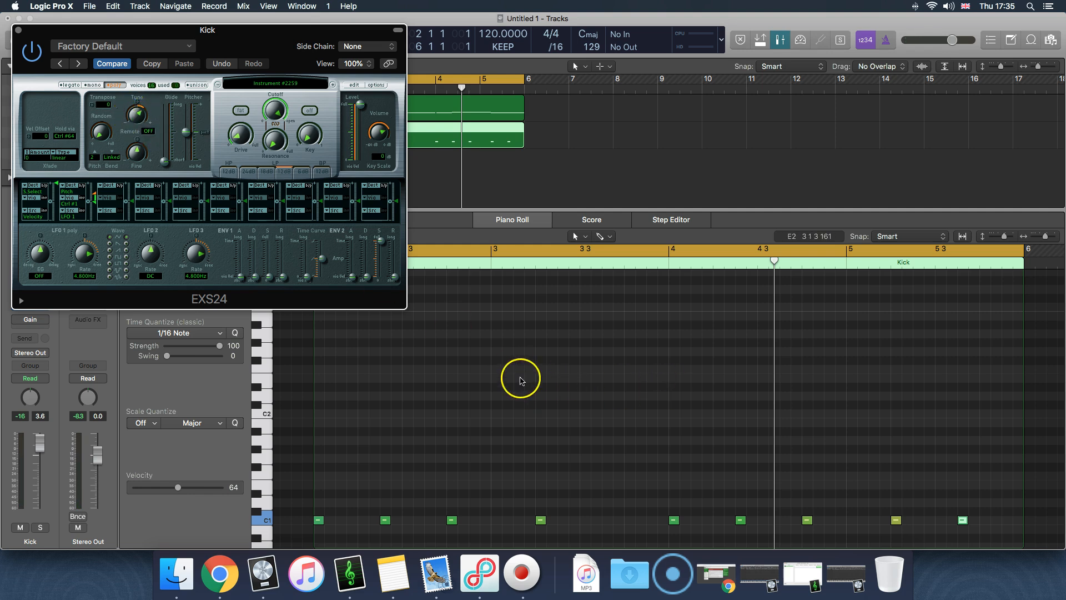
pyautogui.click(521, 380)
pyautogui.press('space')
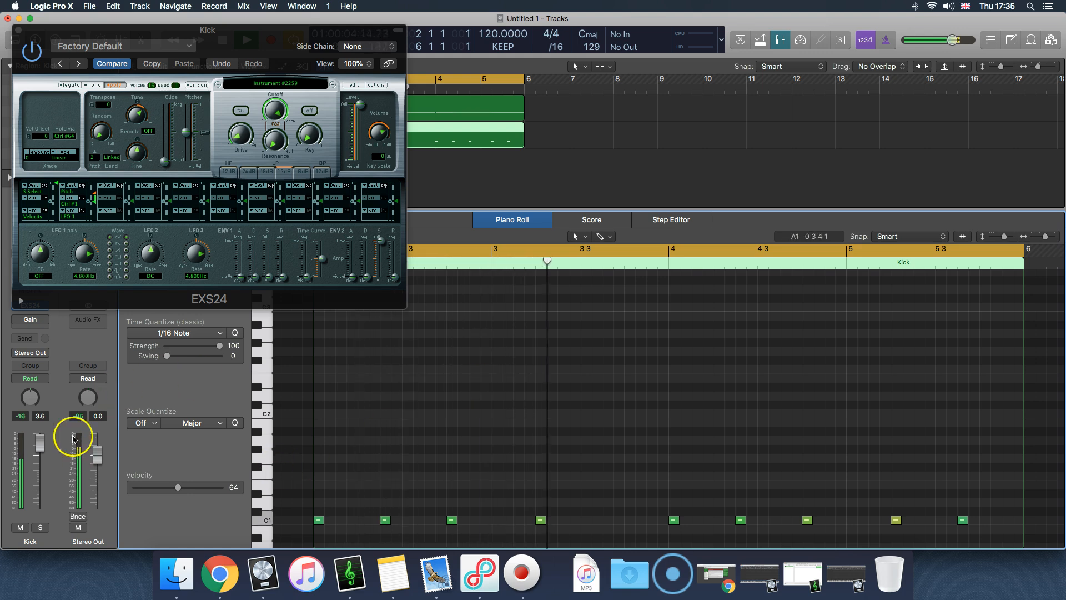
# Lower the Kick track's volume to -0.8 dB, stop playback and close the EXS24 window
pyautogui.moveTo(38, 442); pyautogui.dragTo(39, 449)
pyautogui.moveTo(37, 453); pyautogui.dragTo(39, 468)
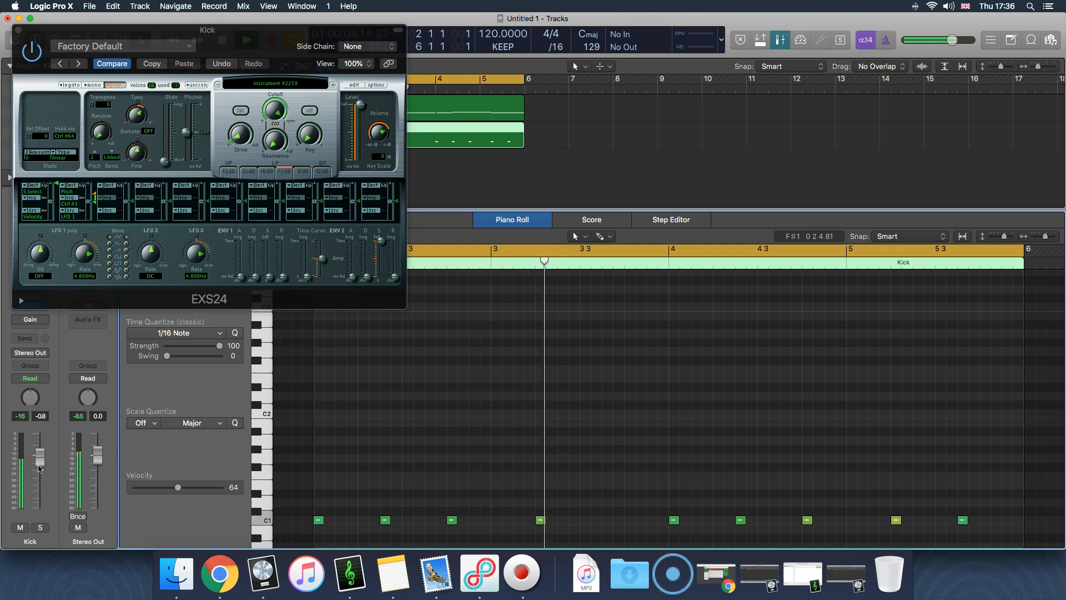
pyautogui.click(277, 33)
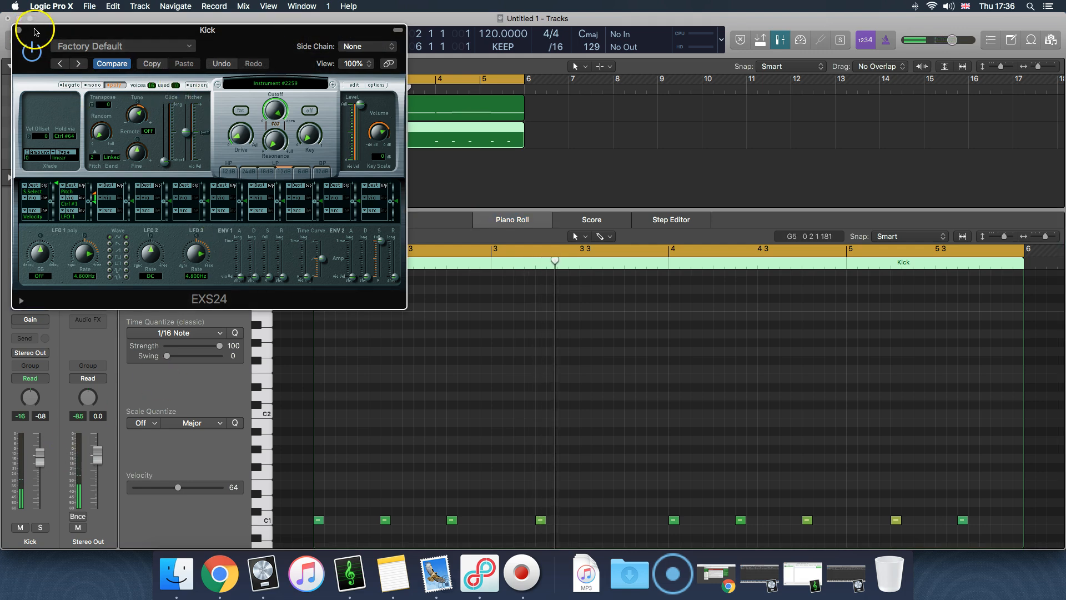
pyautogui.click(18, 30)
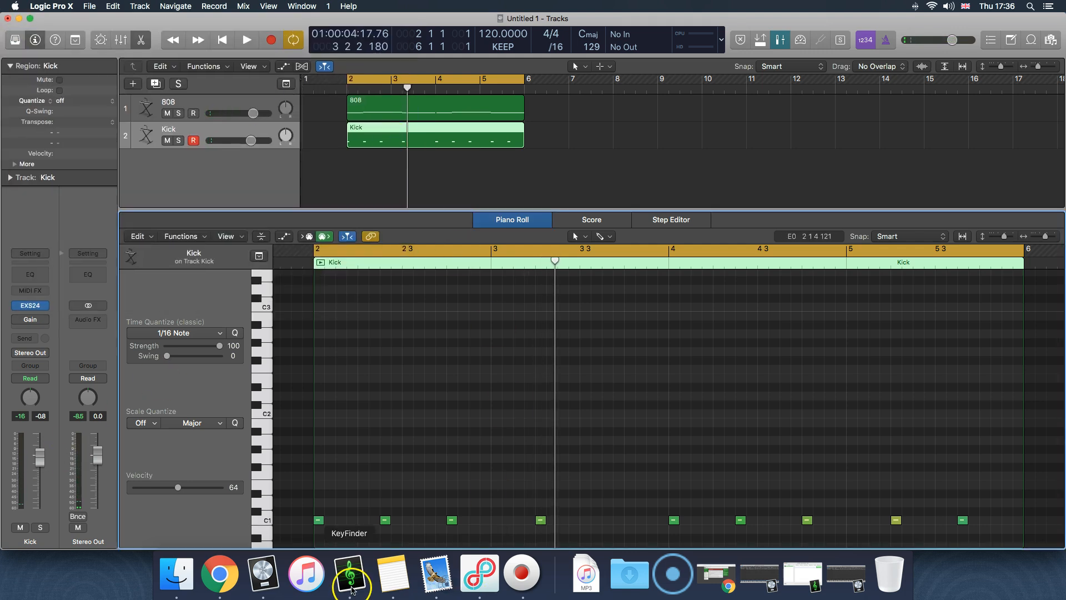
pyautogui.click(577, 178)
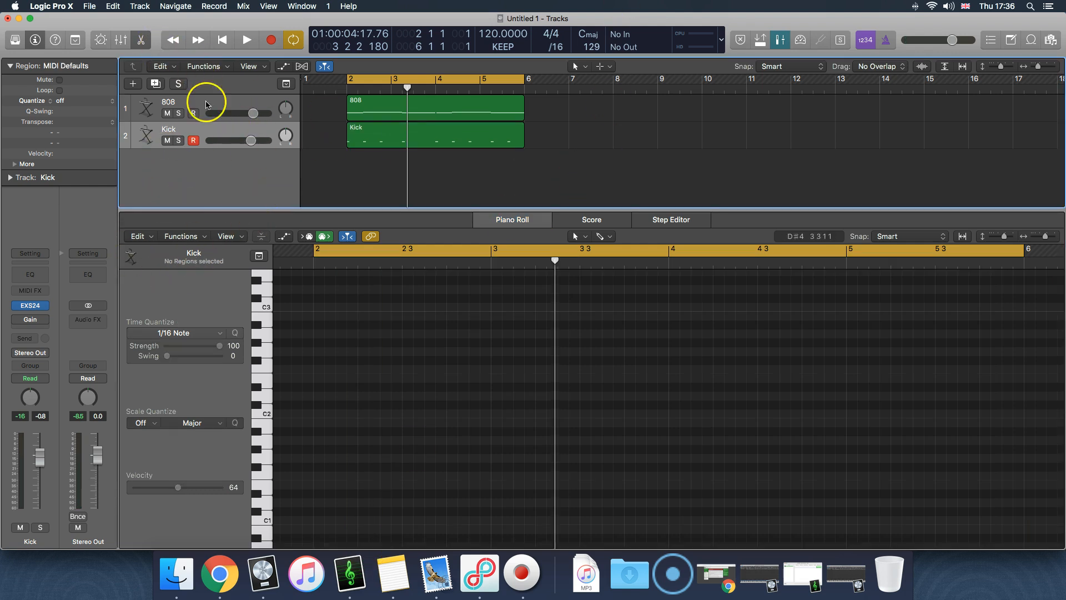
pyautogui.moveTo(19, 320)
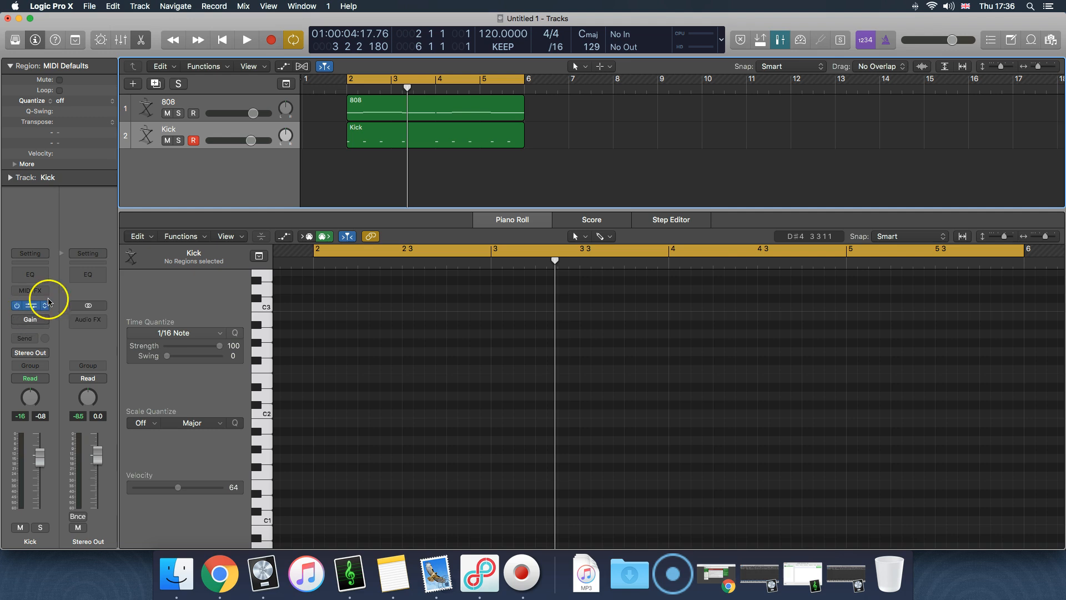
pyautogui.click(533, 171)
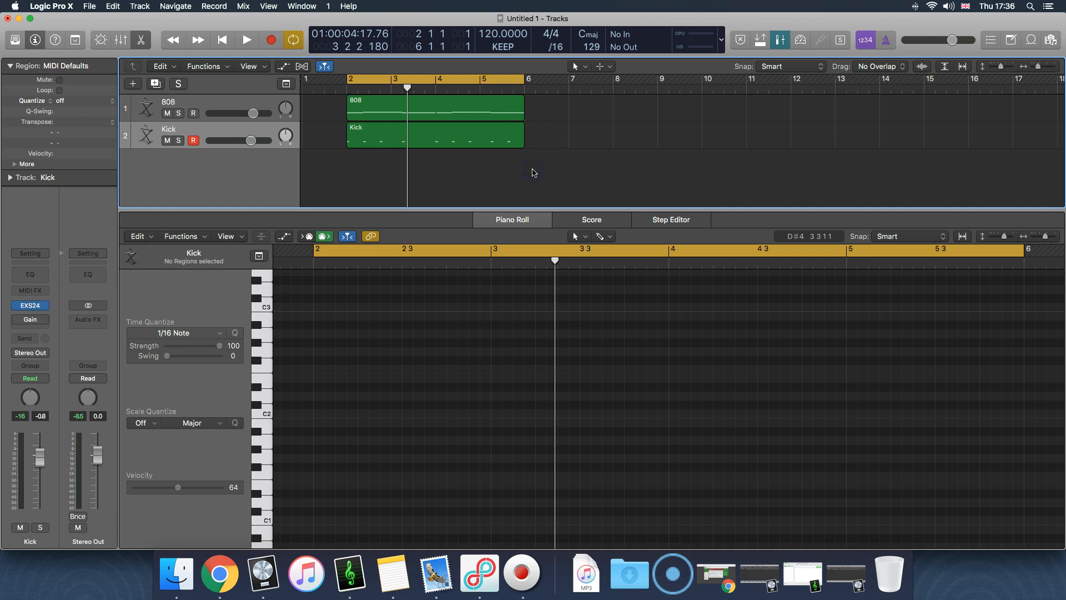